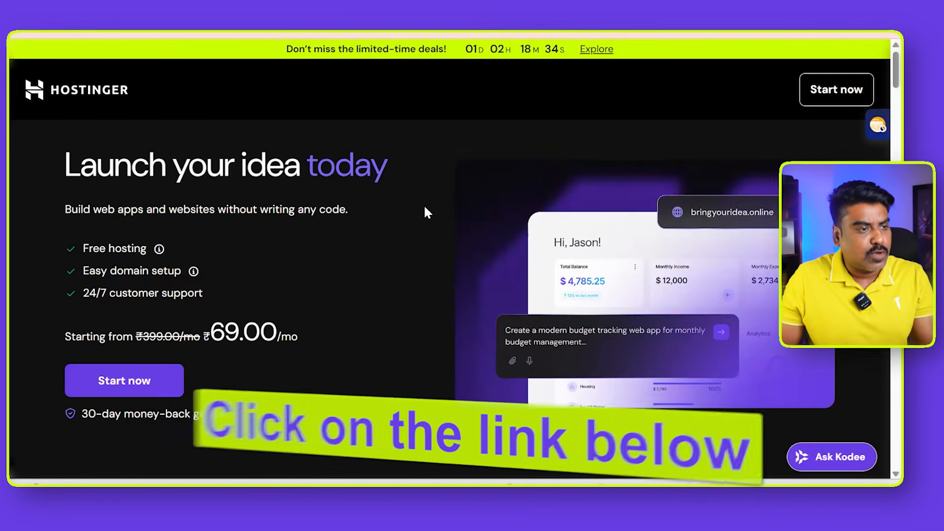
- Look through the Hostinger landing page, including its offer details and the example sites such as the logo maker and restaurant site
{"action": "scroll", "coordinate": [425, 208], "scroll_direction": "down", "scroll_amount": 5}
{"action": "scroll", "coordinate": [424, 208], "scroll_direction": "up", "scroll_amount": 5}
{"action": "scroll", "coordinate": [425, 211], "scroll_direction": "down", "scroll_amount": 8}
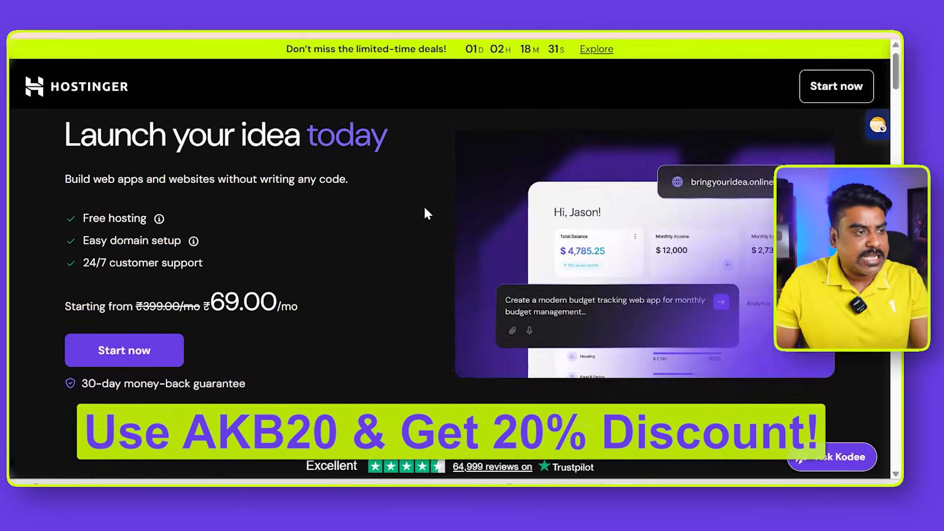
{"action": "scroll", "coordinate": [425, 211], "scroll_direction": "up", "scroll_amount": 4}
{"action": "scroll", "coordinate": [424, 213], "scroll_direction": "up", "scroll_amount": 5}
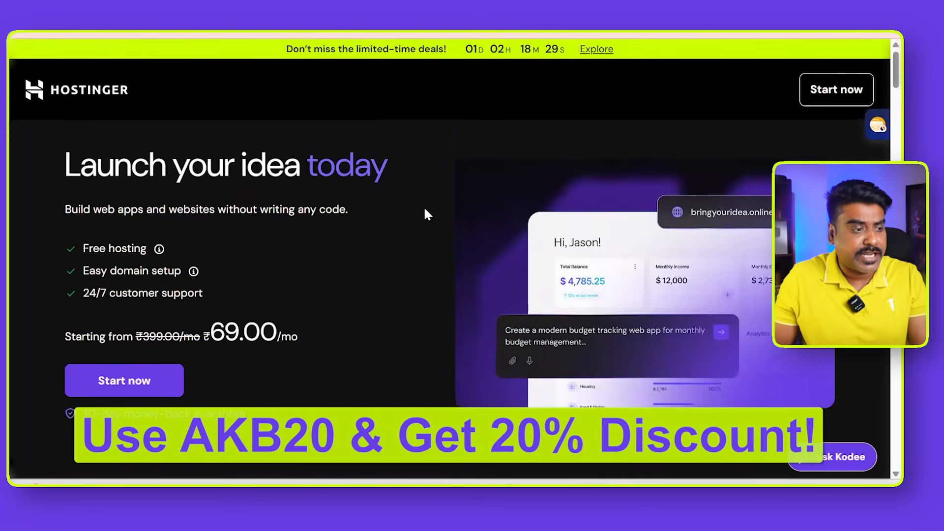
{"action": "scroll", "coordinate": [424, 213], "scroll_direction": "down", "scroll_amount": 4}
{"action": "scroll", "coordinate": [367, 267], "scroll_direction": "down", "scroll_amount": 10}
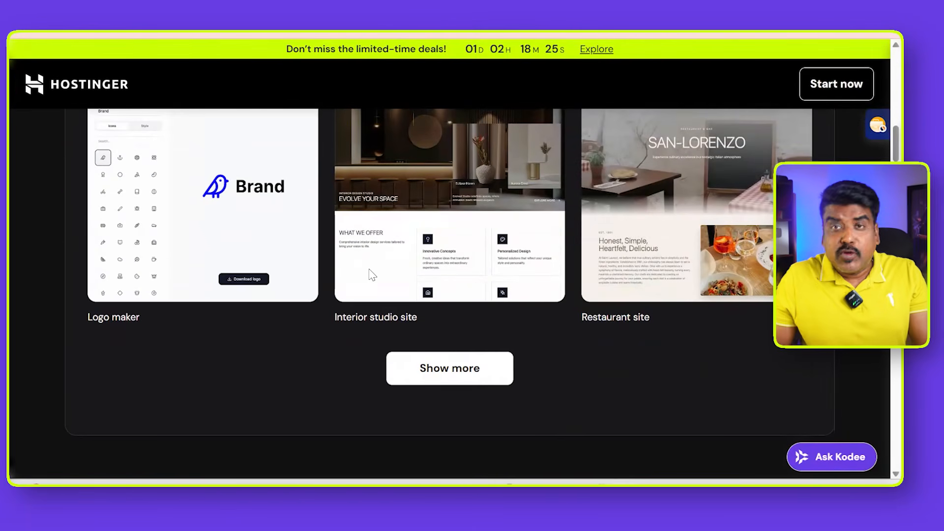
{"action": "scroll", "coordinate": [373, 275], "scroll_direction": "down", "scroll_amount": 4}
{"action": "scroll", "coordinate": [372, 275], "scroll_direction": "up", "scroll_amount": 12}
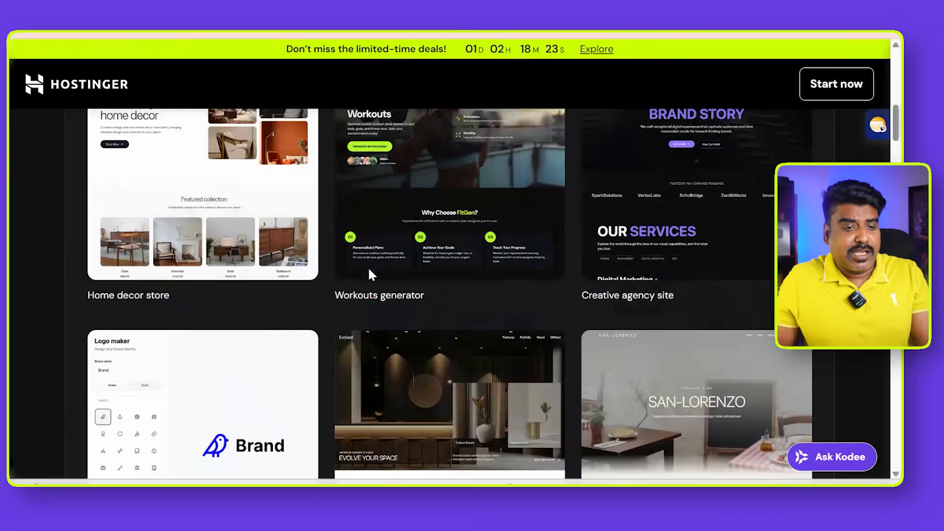
{"action": "scroll", "coordinate": [323, 301], "scroll_direction": "up", "scroll_amount": 5}
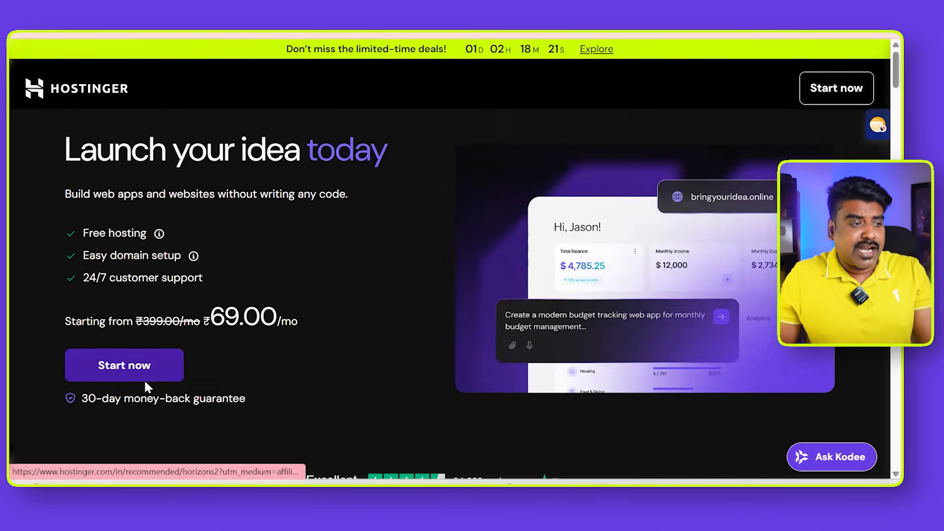
- Compare the monthly prices of the Single, Premium, Business and Cloud Startup plans in the pricing section
{"action": "scroll", "coordinate": [347, 324], "scroll_direction": "down", "scroll_amount": 15}
{"action": "scroll", "coordinate": [348, 328], "scroll_direction": "down", "scroll_amount": 6}
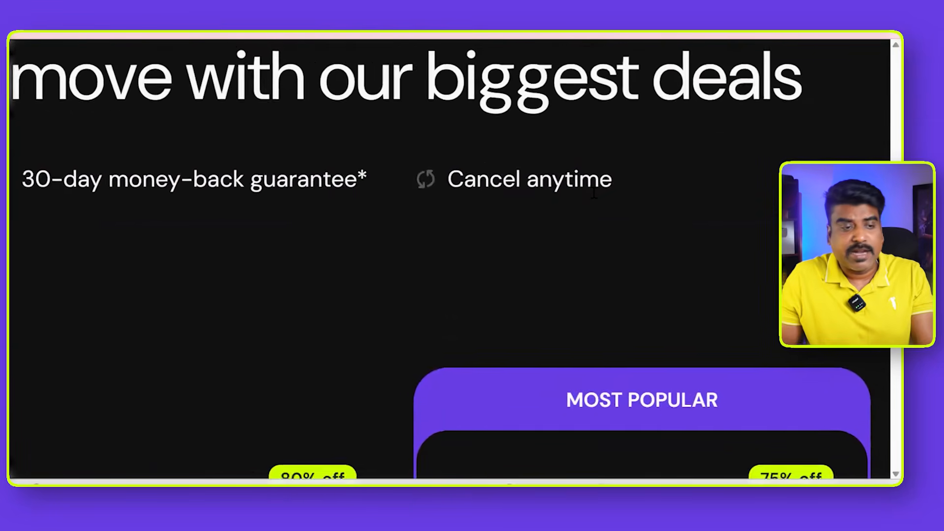
{"action": "scroll", "coordinate": [580, 194], "scroll_direction": "down", "scroll_amount": 3}
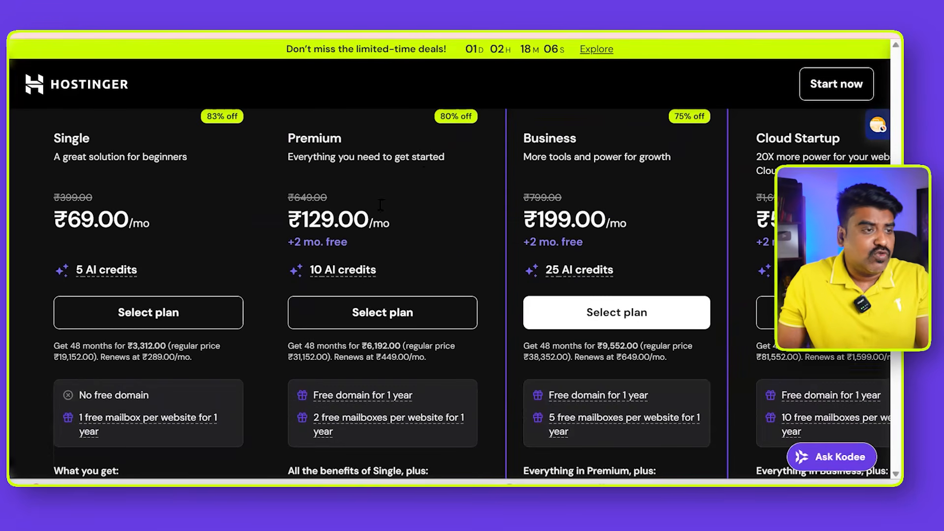
{"action": "scroll", "coordinate": [380, 206], "scroll_direction": "up", "scroll_amount": 1}
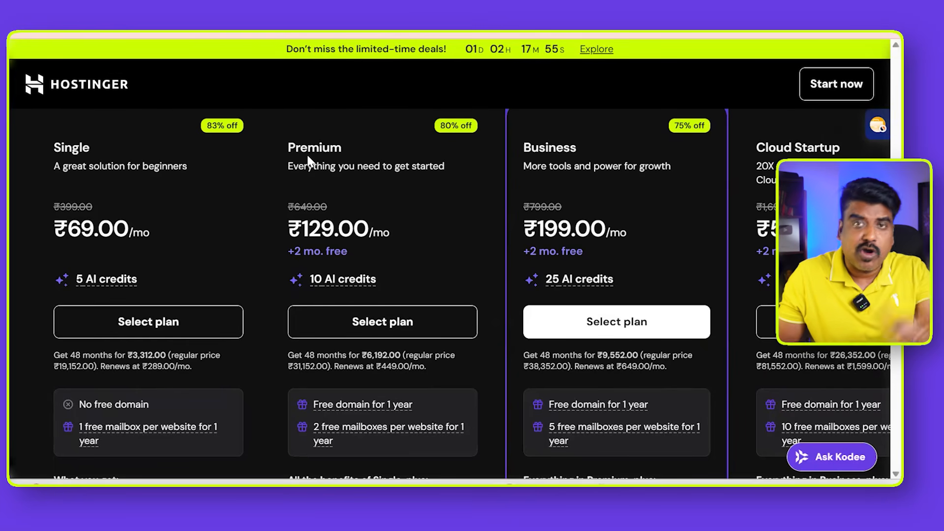
{"action": "scroll", "coordinate": [638, 219], "scroll_direction": "down", "scroll_amount": 2}
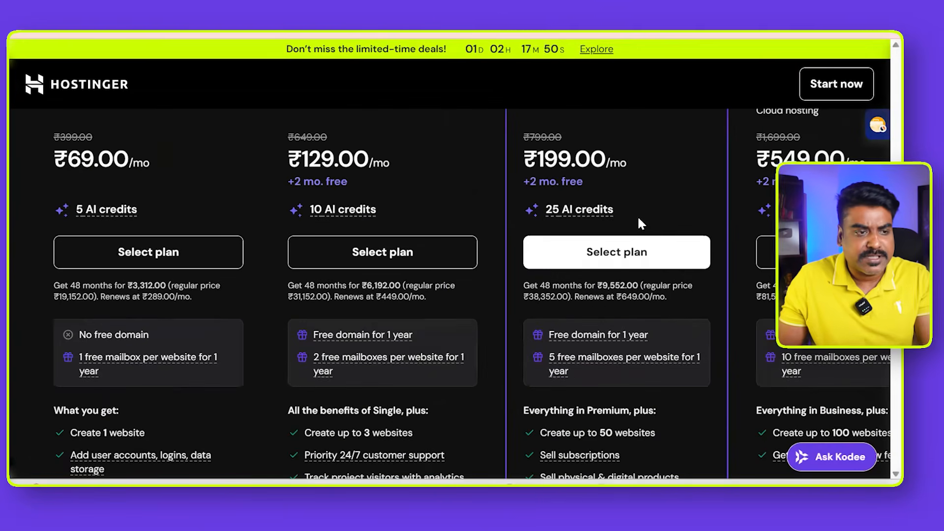
{"action": "scroll", "coordinate": [639, 218], "scroll_direction": "up", "scroll_amount": 4}
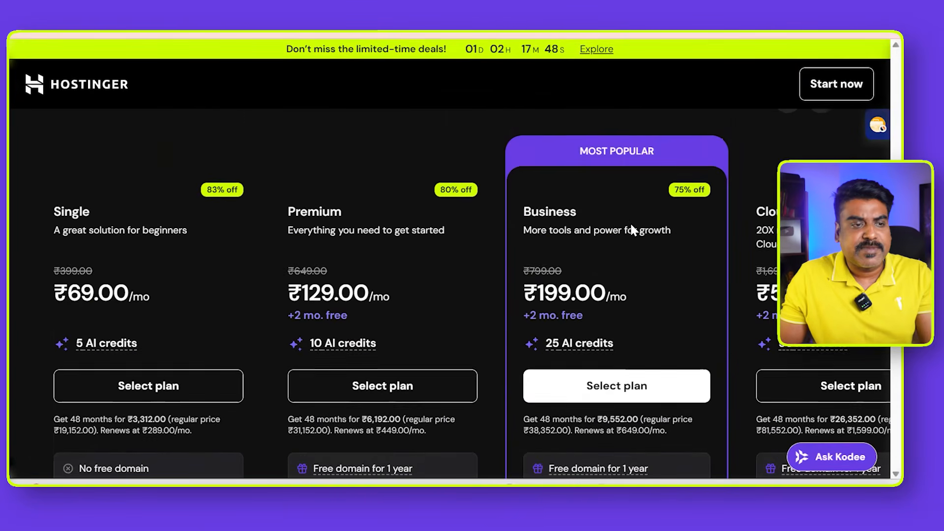
{"action": "scroll", "coordinate": [685, 238], "scroll_direction": "right", "scroll_amount": 3}
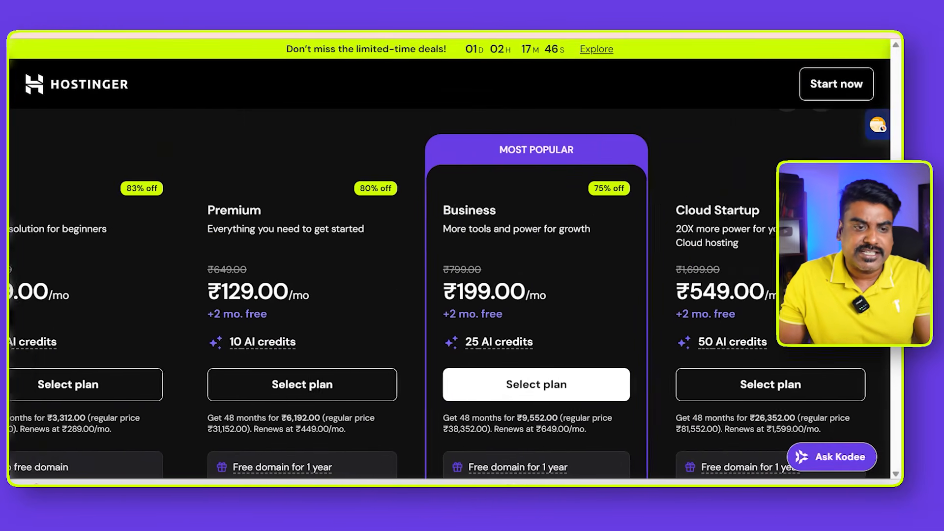
- Examine the AI credits offered by the Premium, Business and Cloud Startup plans, including the explanation of how credits are used
{"action": "scroll", "coordinate": [758, 237], "scroll_direction": "down", "scroll_amount": 2}
{"action": "scroll", "coordinate": [734, 290], "scroll_direction": "up", "scroll_amount": 4}
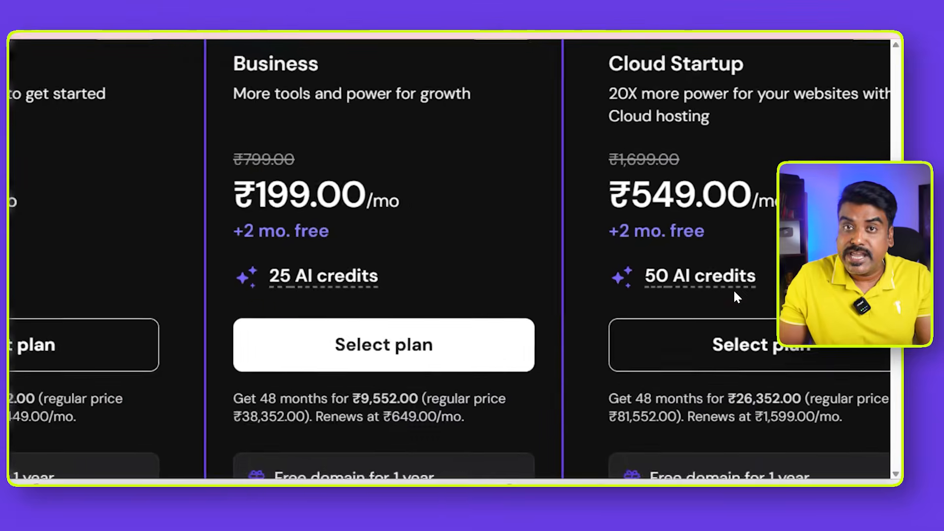
{"action": "scroll", "coordinate": [734, 290], "scroll_direction": "down", "scroll_amount": 3}
{"action": "scroll", "coordinate": [733, 288], "scroll_direction": "down", "scroll_amount": 3}
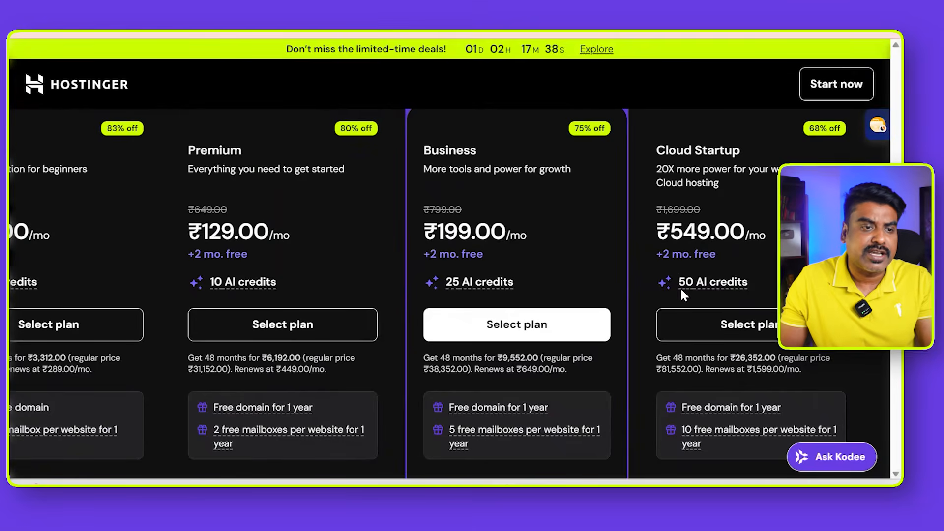
{"action": "scroll", "coordinate": [668, 285], "scroll_direction": "up", "scroll_amount": 5}
{"action": "scroll", "coordinate": [705, 288], "scroll_direction": "down", "scroll_amount": 4}
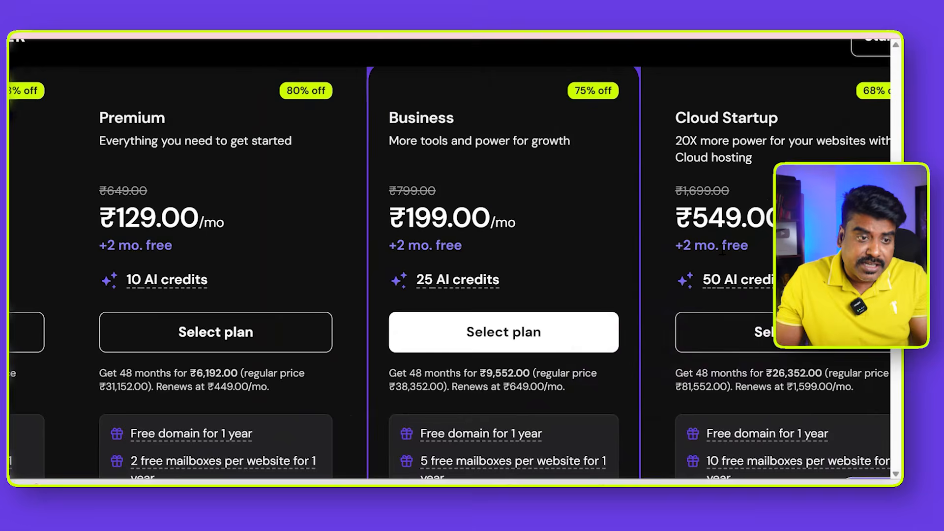
{"action": "mouse_move", "coordinate": [729, 282]}
{"action": "scroll", "coordinate": [729, 283], "scroll_direction": "up", "scroll_amount": 3}
{"action": "scroll", "coordinate": [730, 283], "scroll_direction": "down", "scroll_amount": 5}
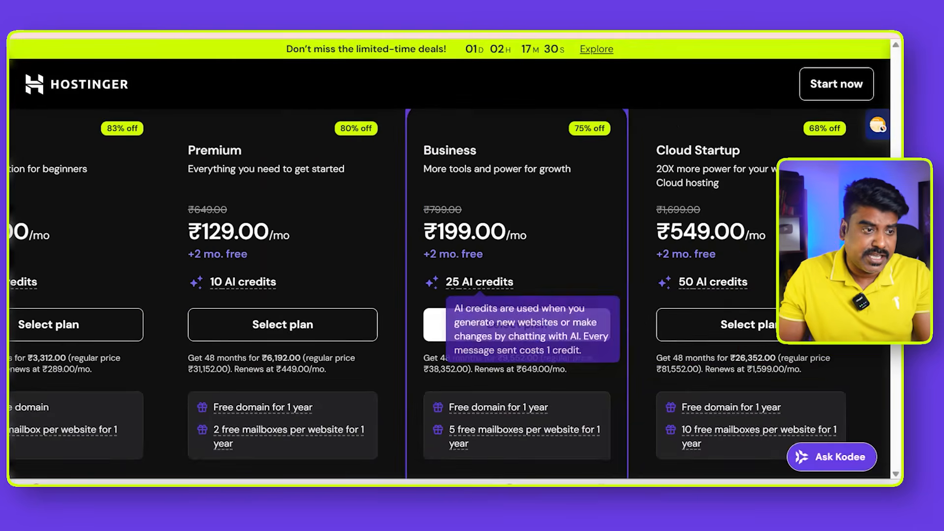
{"action": "scroll", "coordinate": [461, 295], "scroll_direction": "up", "scroll_amount": 4}
{"action": "scroll", "coordinate": [461, 294], "scroll_direction": "down", "scroll_amount": 2}
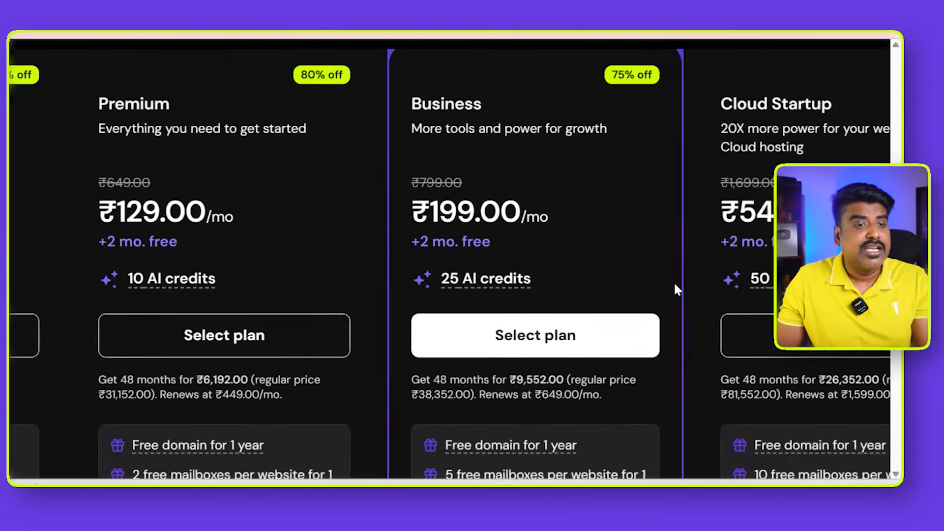
{"action": "mouse_move", "coordinate": [787, 282]}
{"action": "scroll", "coordinate": [547, 244], "scroll_direction": "down", "scroll_amount": 3}
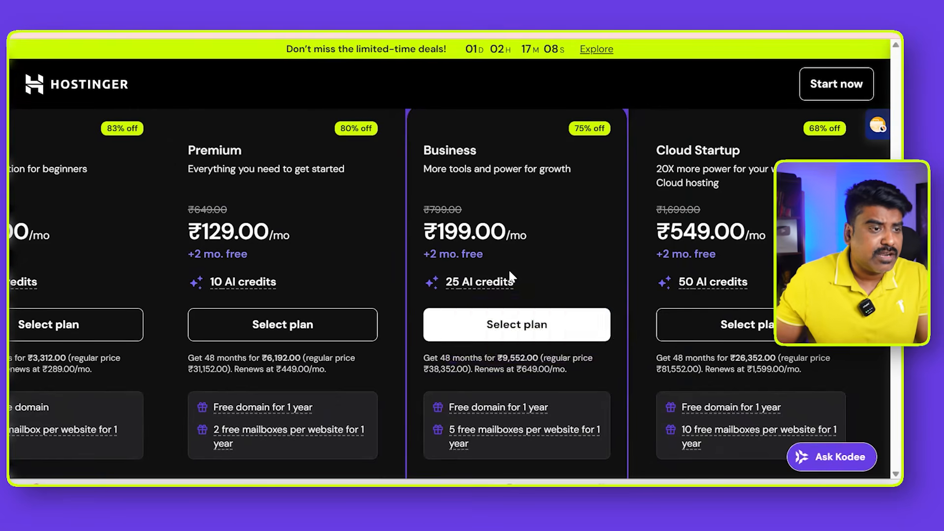
{"action": "scroll", "coordinate": [508, 268], "scroll_direction": "up", "scroll_amount": 4}
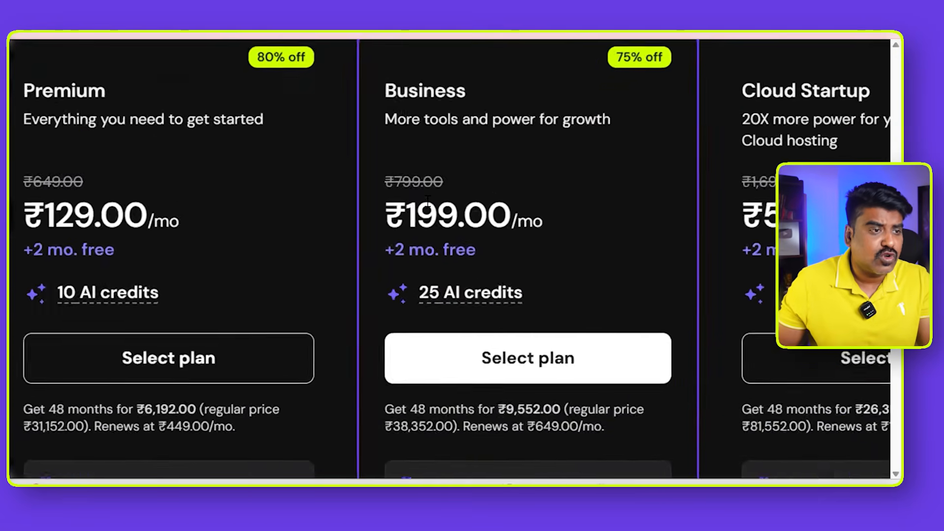
- Examine the Business plan's website limit, free domain, mailboxes and selling features against the neighbouring plans
{"action": "scroll", "coordinate": [428, 200], "scroll_direction": "down", "scroll_amount": 4}
{"action": "scroll", "coordinate": [508, 254], "scroll_direction": "down", "scroll_amount": 4}
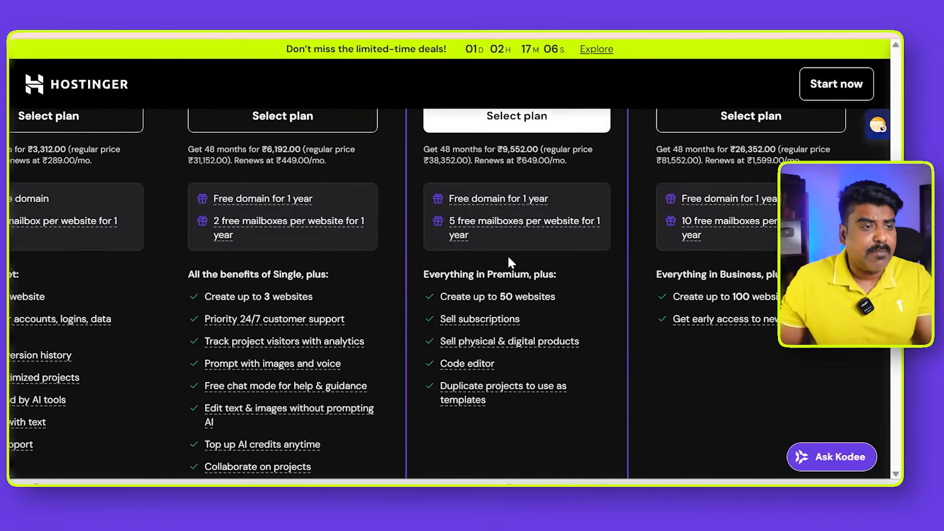
{"action": "scroll", "coordinate": [505, 299], "scroll_direction": "up", "scroll_amount": 5}
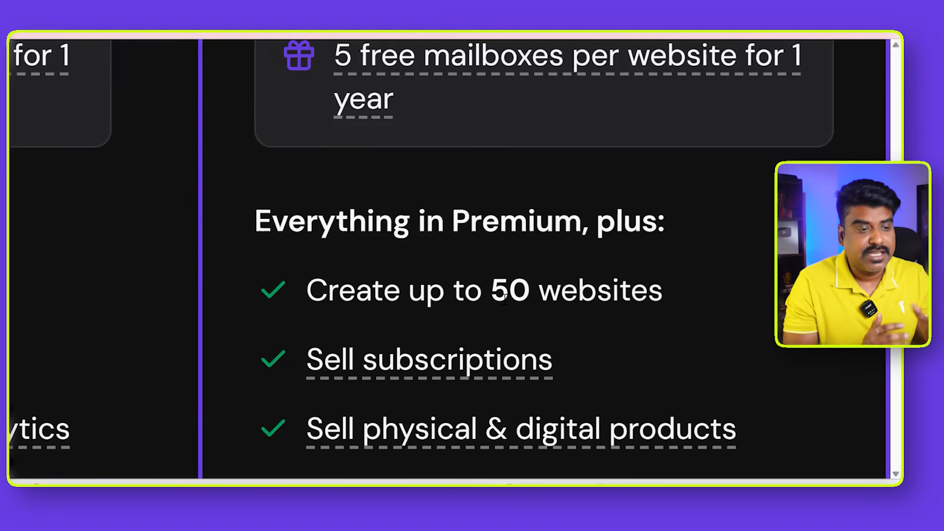
{"action": "scroll", "coordinate": [505, 299], "scroll_direction": "down", "scroll_amount": 5}
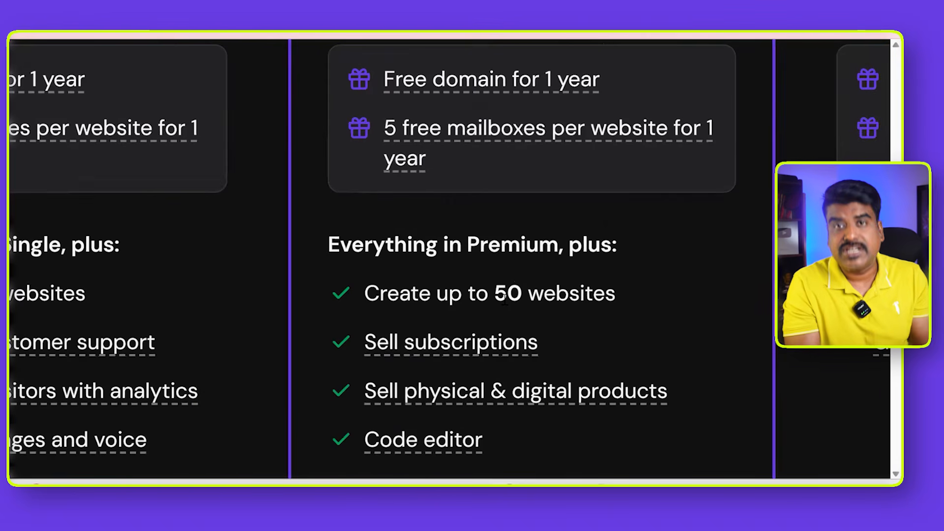
{"action": "scroll", "coordinate": [505, 299], "scroll_direction": "down", "scroll_amount": 5}
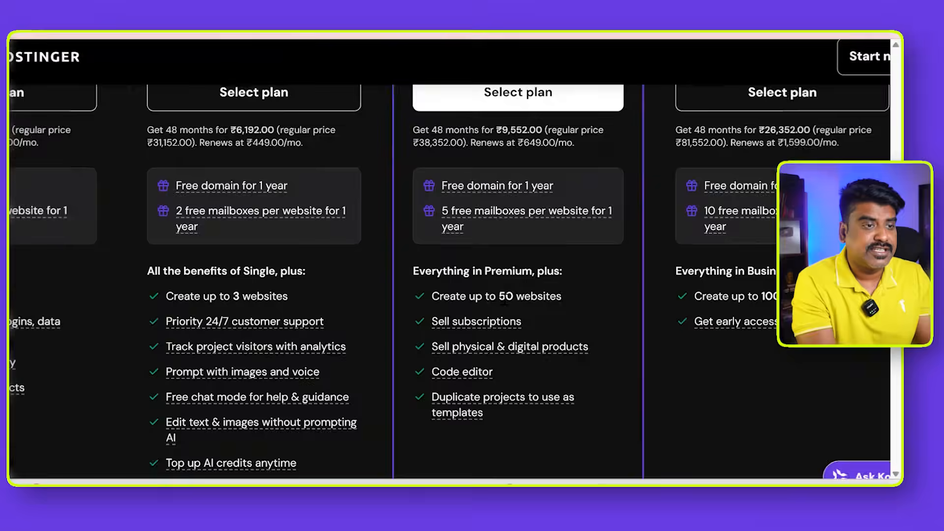
{"action": "scroll", "coordinate": [504, 299], "scroll_direction": "up", "scroll_amount": 3}
{"action": "scroll", "coordinate": [504, 299], "scroll_direction": "down", "scroll_amount": 1}
{"action": "scroll", "coordinate": [505, 301], "scroll_direction": "down", "scroll_amount": 1}
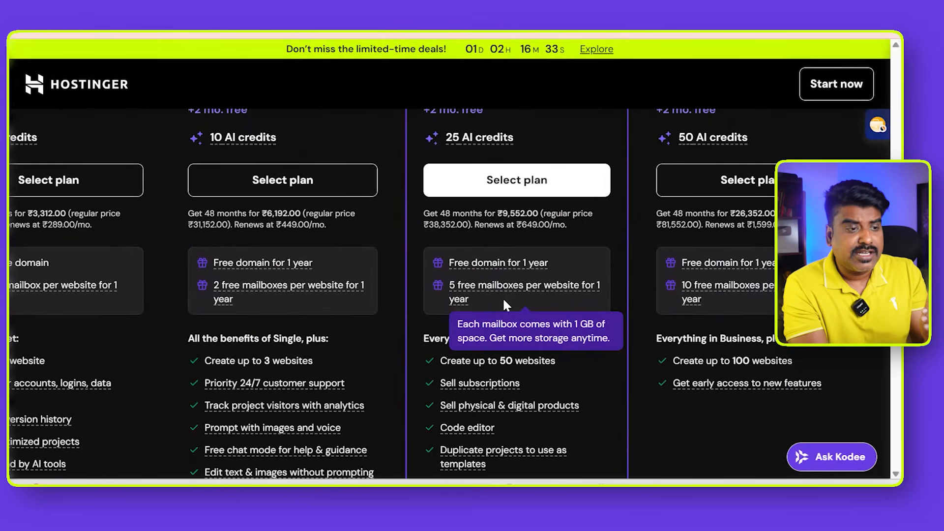
{"action": "scroll", "coordinate": [503, 301], "scroll_direction": "down", "scroll_amount": 1}
{"action": "scroll", "coordinate": [517, 300], "scroll_direction": "up", "scroll_amount": 2}
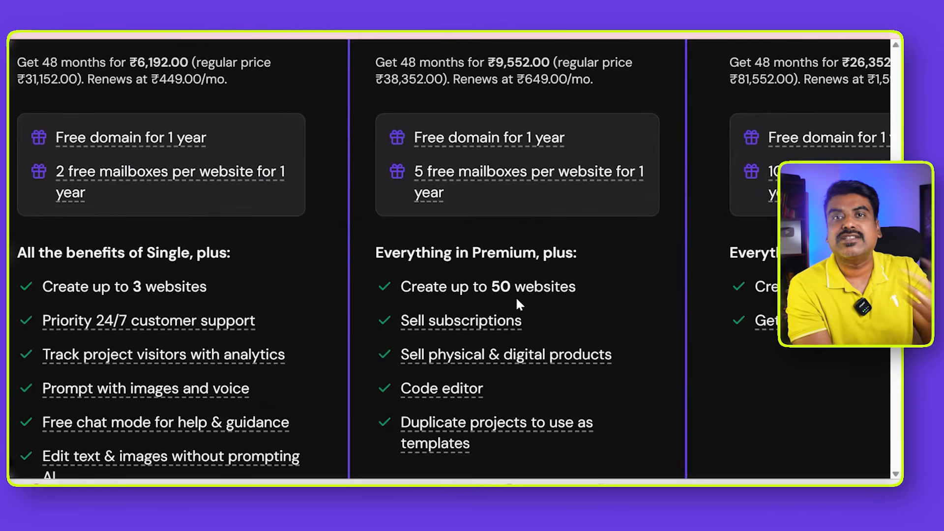
{"action": "scroll", "coordinate": [515, 296], "scroll_direction": "up", "scroll_amount": 3}
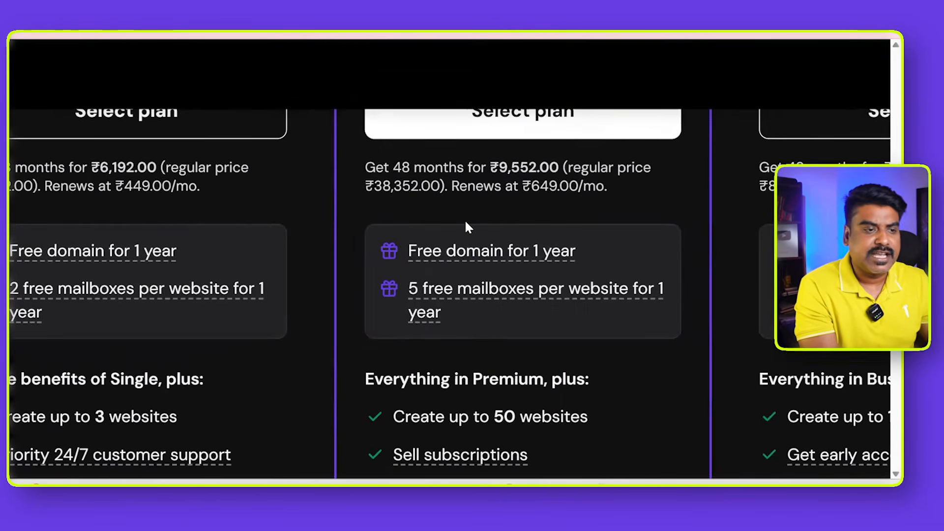
{"action": "scroll", "coordinate": [466, 225], "scroll_direction": "down", "scroll_amount": 3}
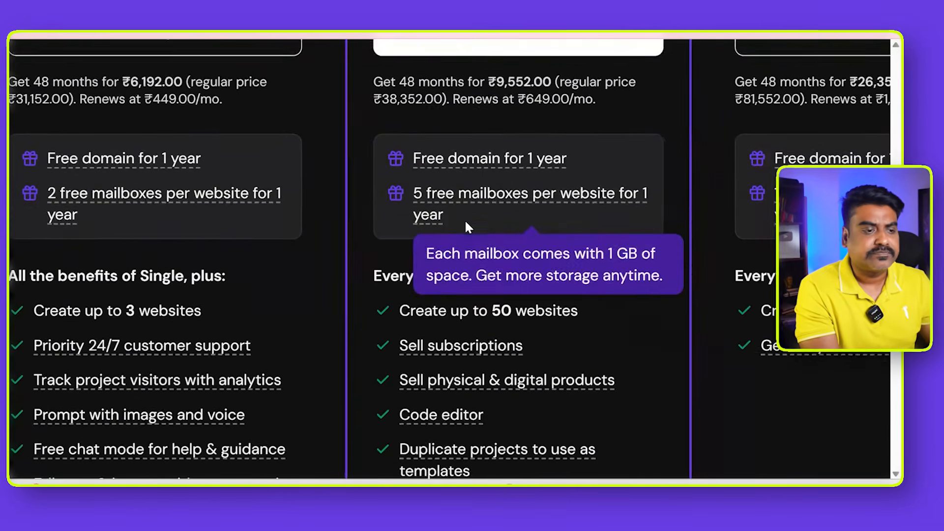
{"action": "scroll", "coordinate": [466, 226], "scroll_direction": "down", "scroll_amount": 3}
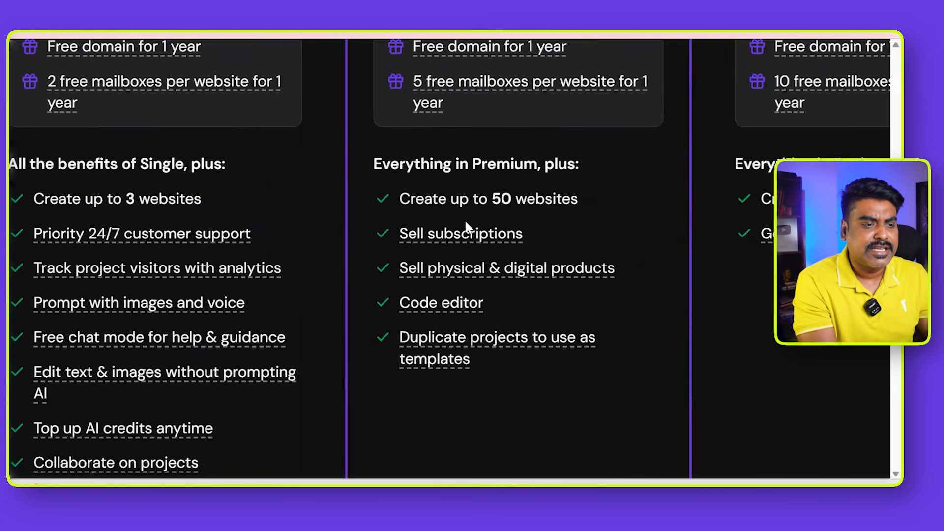
{"action": "mouse_move", "coordinate": [446, 295]}
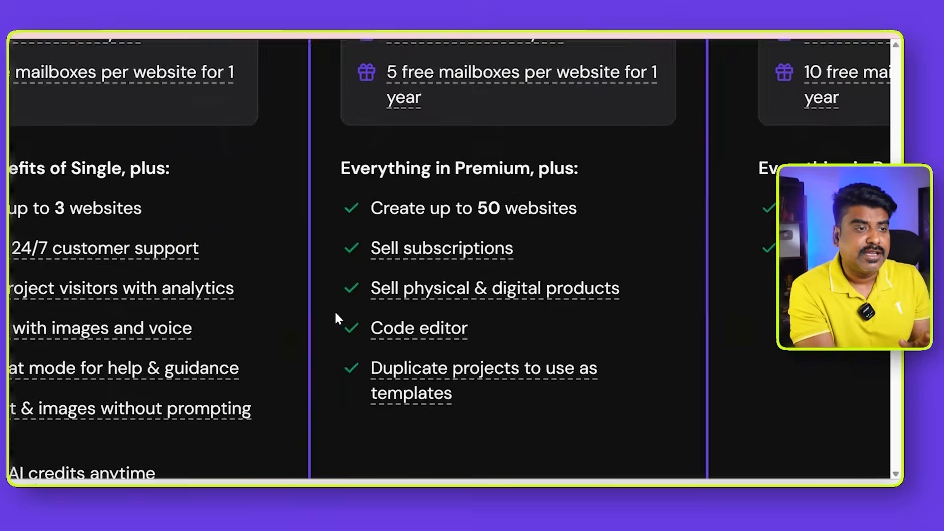
- Select the Business plan and set its period in the cart to 12 months
{"action": "scroll", "coordinate": [335, 313], "scroll_direction": "up", "scroll_amount": 6}
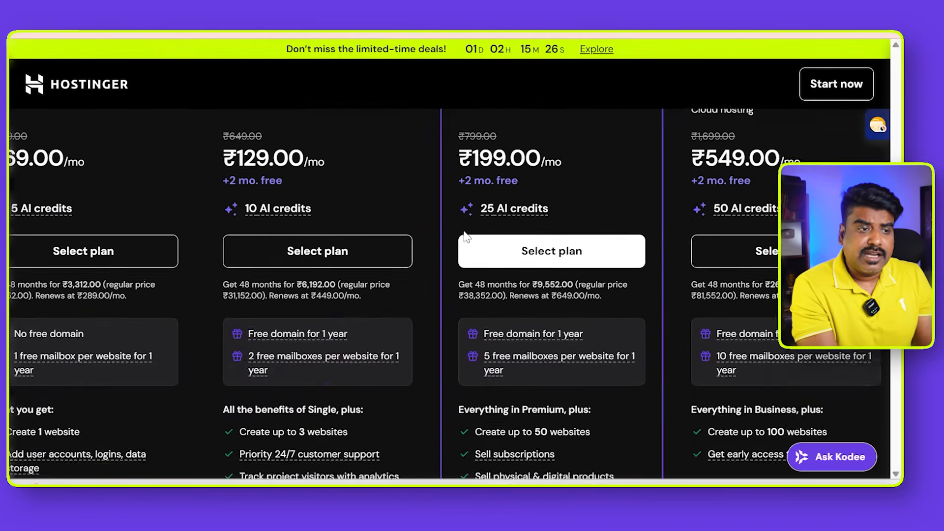
{"action": "scroll", "coordinate": [466, 237], "scroll_direction": "up", "scroll_amount": 1}
{"action": "scroll", "coordinate": [466, 237], "scroll_direction": "down", "scroll_amount": 3}
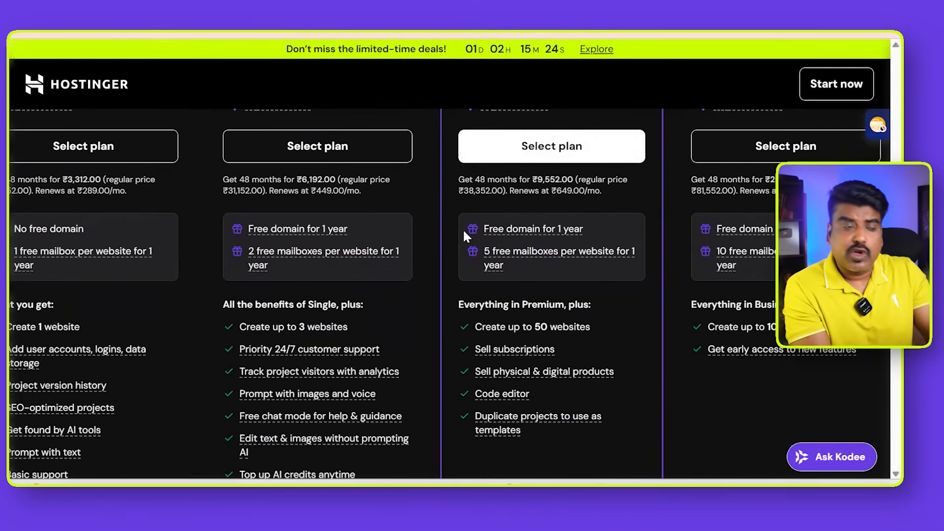
{"action": "scroll", "coordinate": [464, 232], "scroll_direction": "up", "scroll_amount": 1}
{"action": "scroll", "coordinate": [465, 232], "scroll_direction": "down", "scroll_amount": 1}
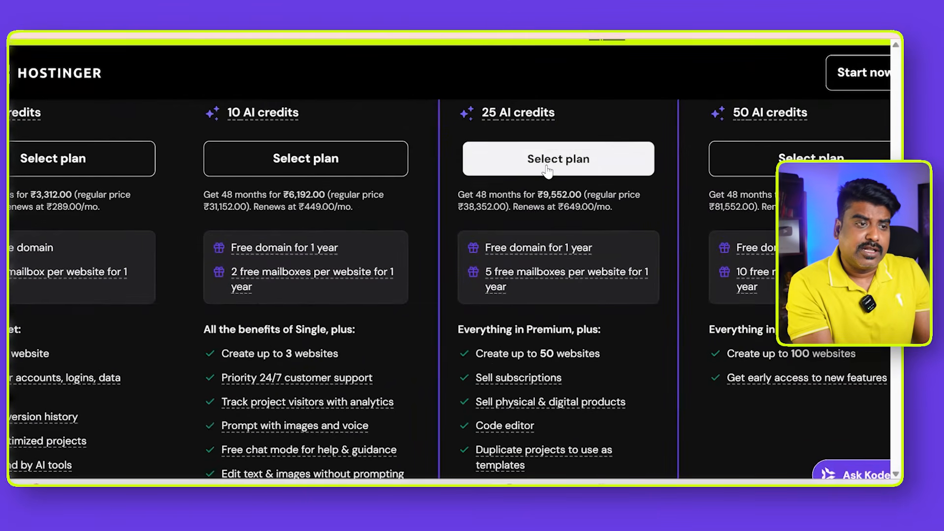
{"action": "left_click", "coordinate": [548, 170]}
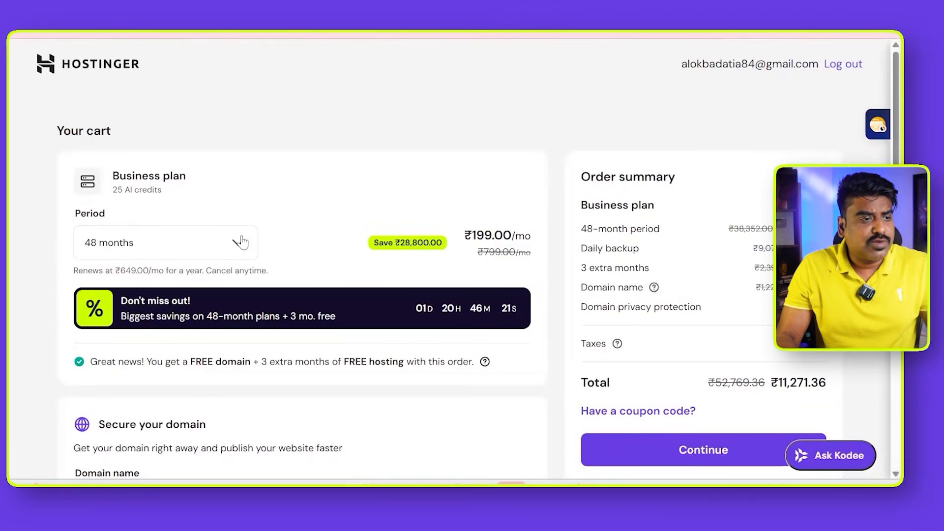
{"action": "left_click", "coordinate": [241, 242]}
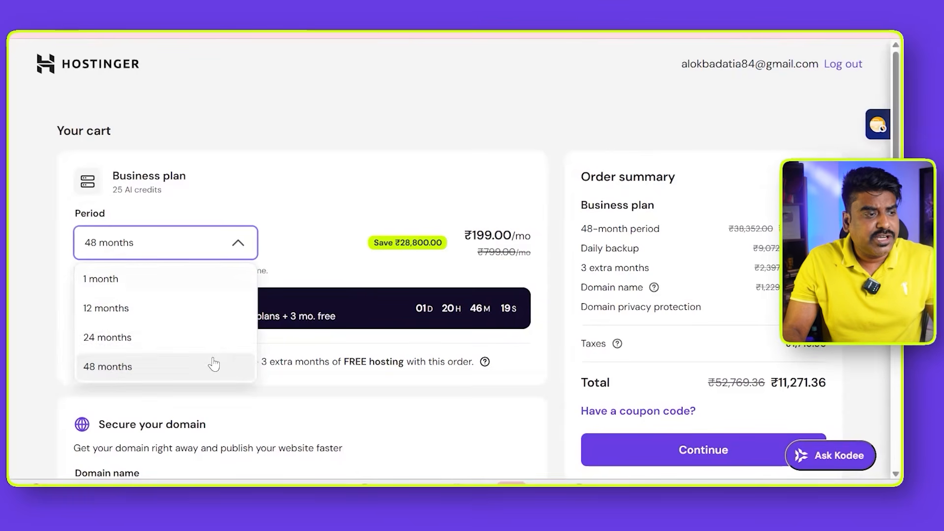
{"action": "left_click", "coordinate": [191, 309]}
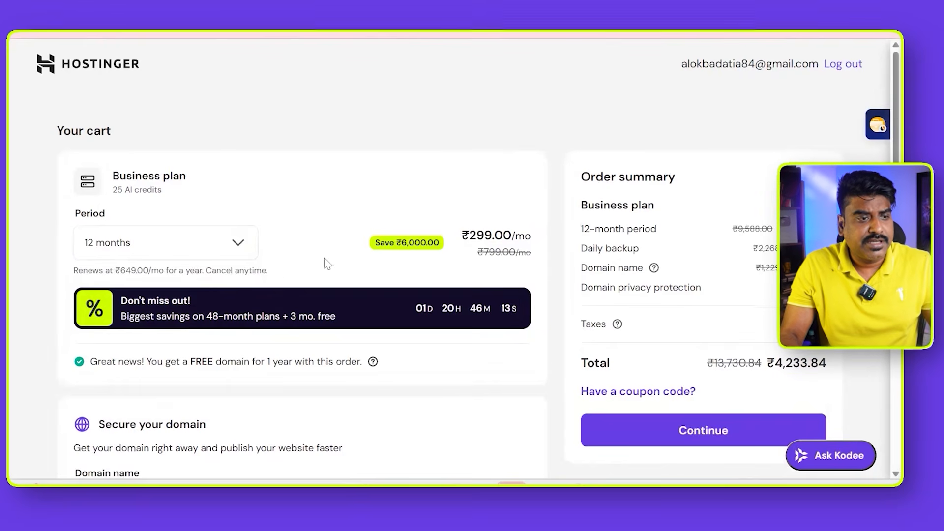
- Try the 24-month period for the Business plan to compare its price, and set the period back to 12 months
{"action": "left_click", "coordinate": [233, 253]}
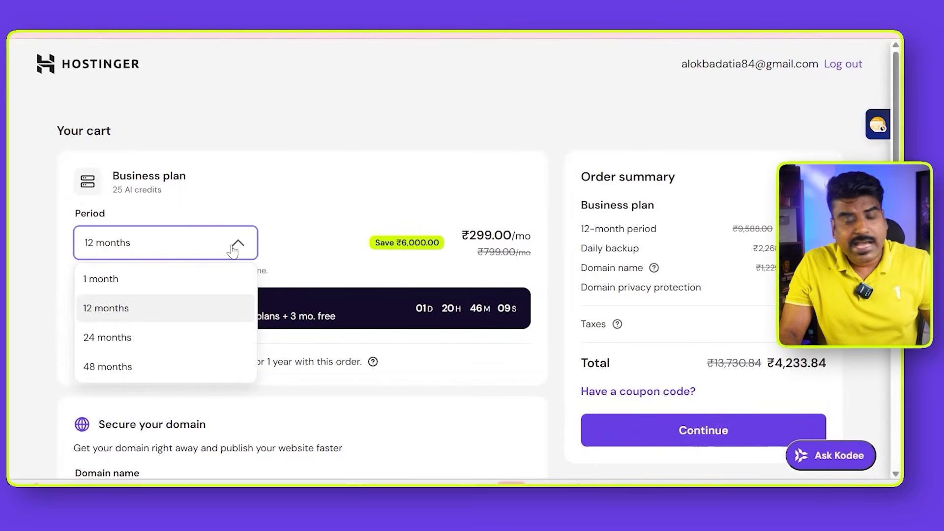
{"action": "left_click", "coordinate": [206, 338]}
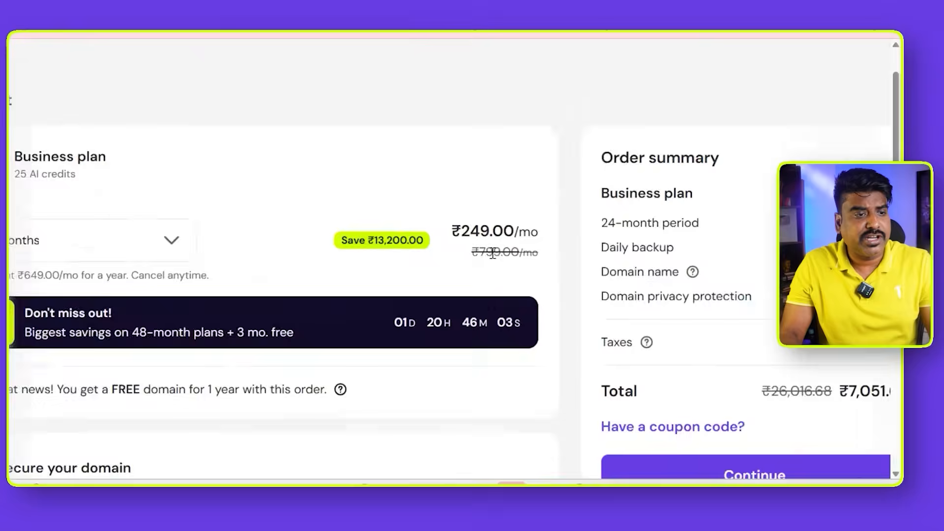
{"action": "left_click", "coordinate": [172, 240]}
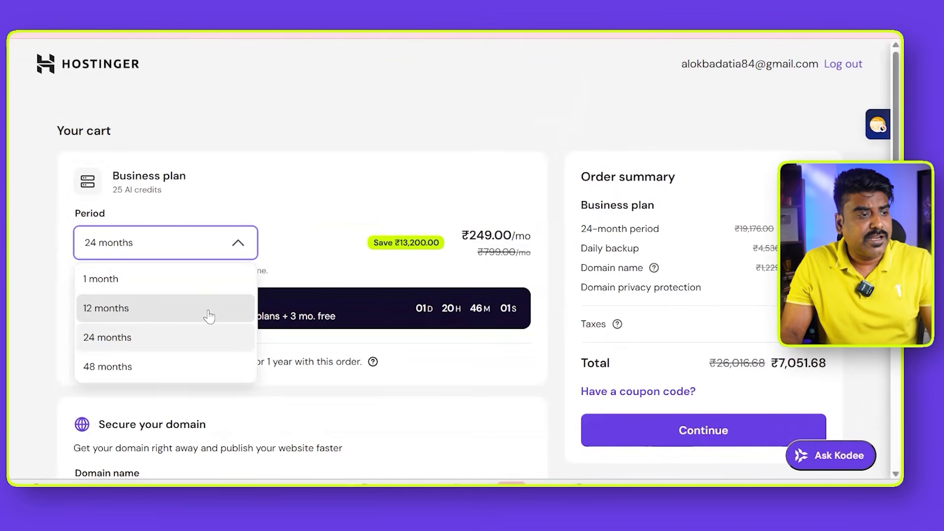
{"action": "left_click", "coordinate": [209, 310]}
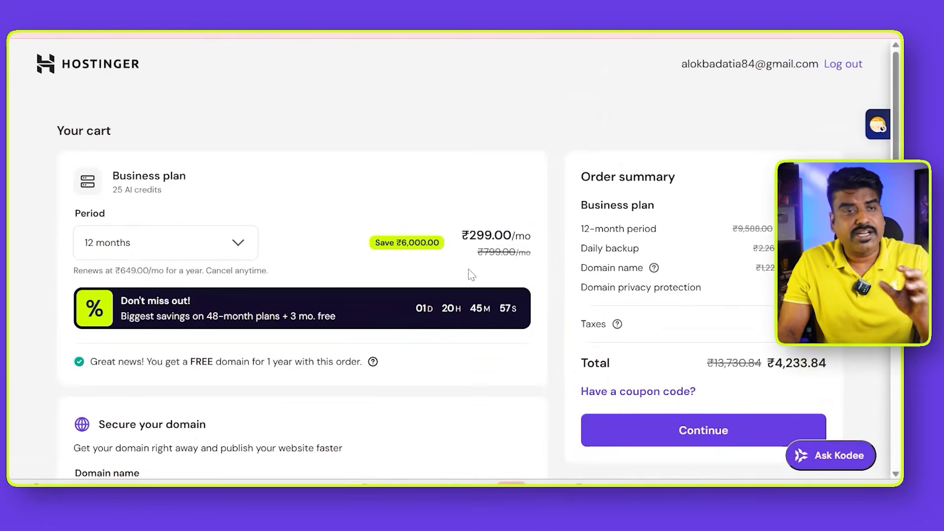
{"action": "left_click", "coordinate": [240, 251]}
{"action": "left_click", "coordinate": [312, 249]}
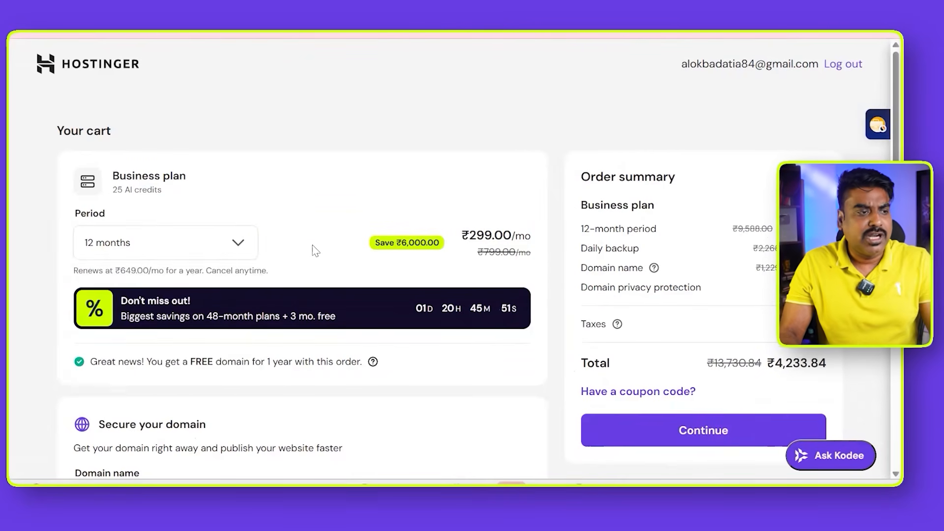
- Search for the domain name salon4u in the cart's domain section
{"action": "scroll", "coordinate": [312, 256], "scroll_direction": "down", "scroll_amount": 3}
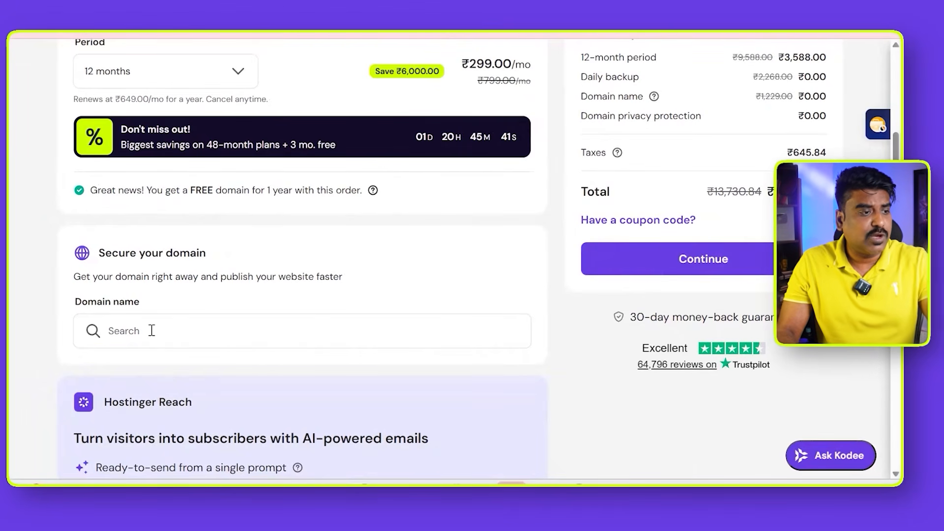
{"action": "left_click", "coordinate": [152, 331]}
{"action": "type", "text": "salon4"}
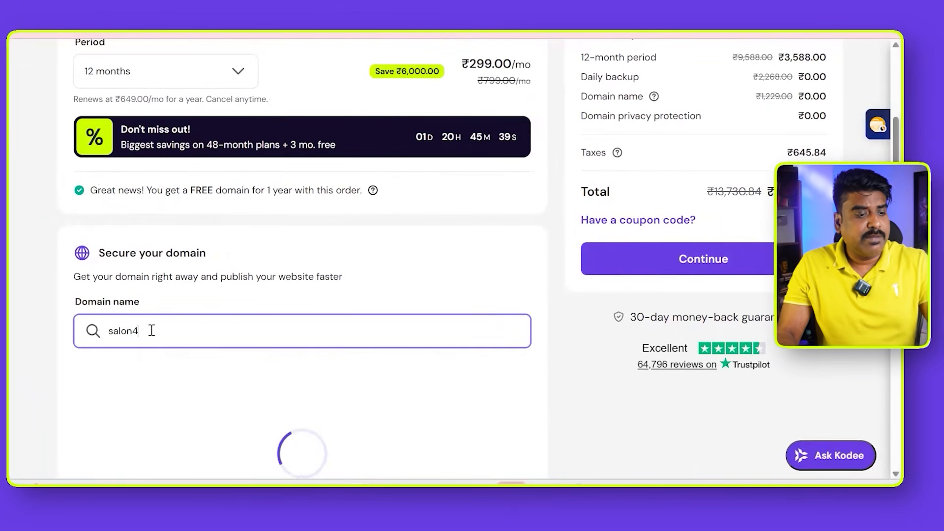
{"action": "type", "text": "u"}
- Examine the availability and first-year prices of the salon4u domain extensions
{"action": "scroll", "coordinate": [184, 305], "scroll_direction": "down", "scroll_amount": 2}
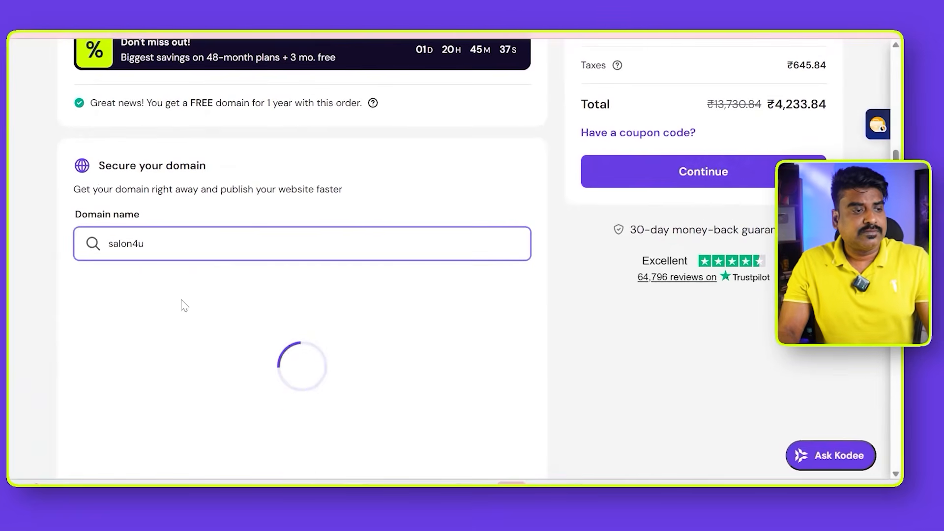
{"action": "scroll", "coordinate": [174, 299], "scroll_direction": "up", "scroll_amount": 3}
{"action": "scroll", "coordinate": [172, 298], "scroll_direction": "down", "scroll_amount": 1}
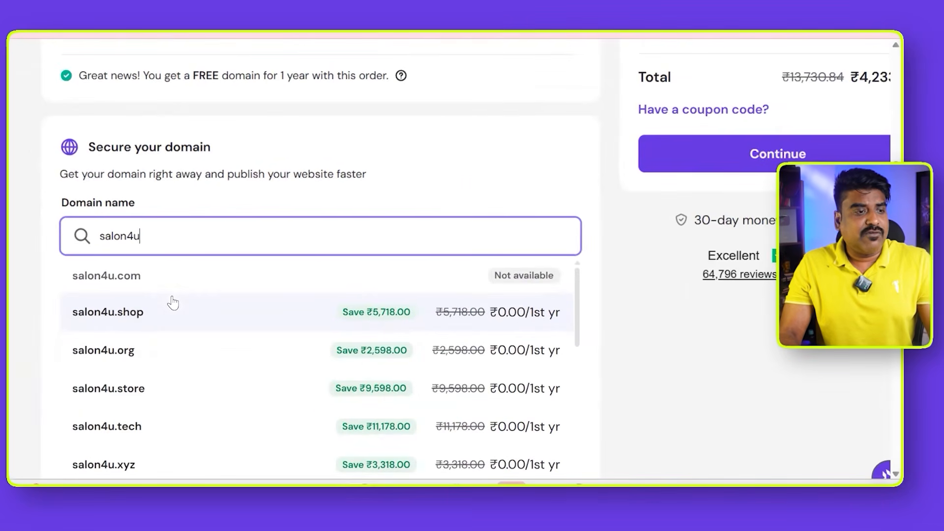
{"action": "scroll", "coordinate": [136, 433], "scroll_direction": "up", "scroll_amount": 1}
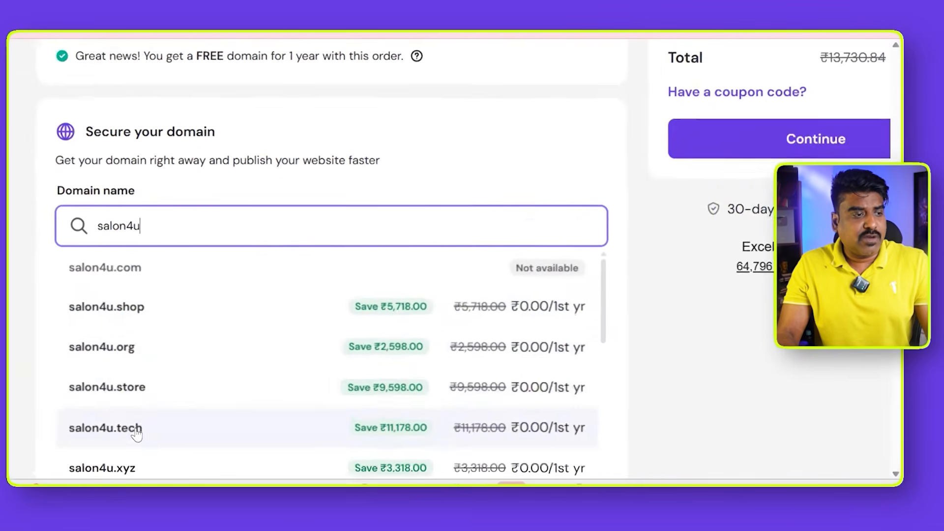
{"action": "scroll", "coordinate": [136, 433], "scroll_direction": "up", "scroll_amount": 1}
{"action": "scroll", "coordinate": [154, 335], "scroll_direction": "down", "scroll_amount": 2}
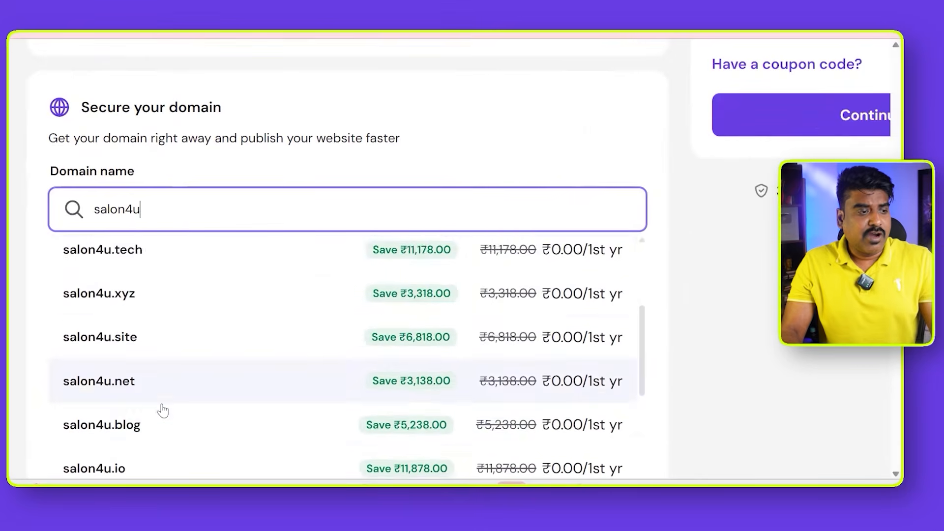
{"action": "scroll", "coordinate": [162, 412], "scroll_direction": "down", "scroll_amount": 3}
{"action": "scroll", "coordinate": [163, 413], "scroll_direction": "up", "scroll_amount": 4}
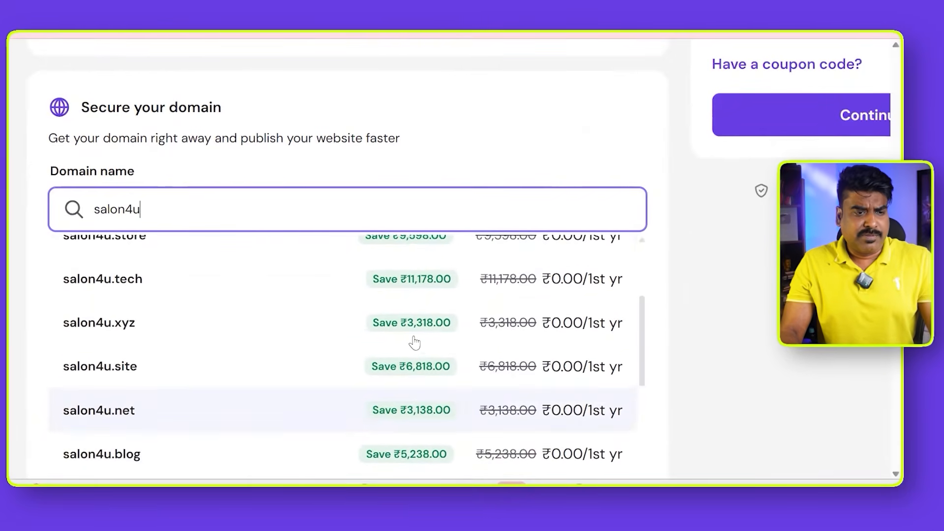
{"action": "scroll", "coordinate": [597, 295], "scroll_direction": "up", "scroll_amount": 4}
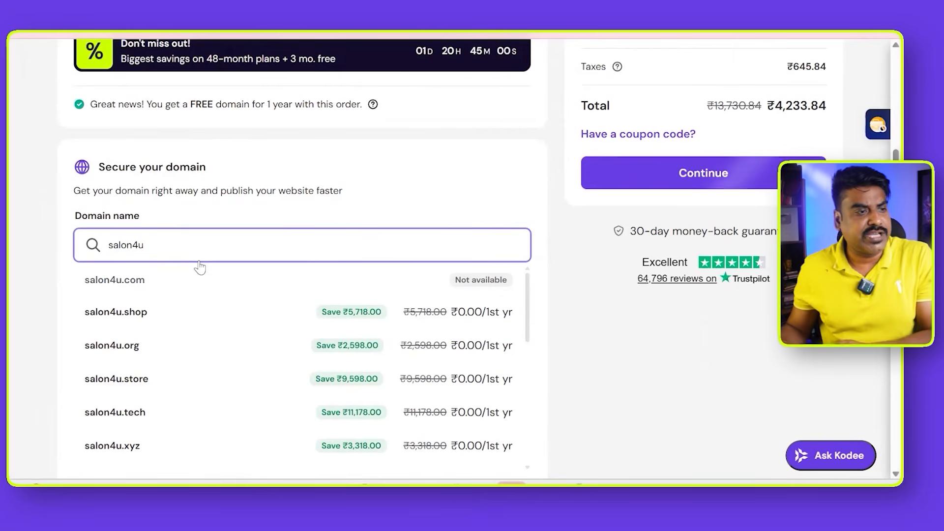
- Clear the domain name search, leaving the order without a chosen domain
{"action": "key", "text": "BackSpace"}
{"action": "key", "text": "BackSpace"}
{"action": "key", "text": "BackSpace"}
{"action": "key", "text": "BackSpace"}
{"action": "key", "text": "BackSpace"}
{"action": "key", "text": "BackSpace"}
{"action": "key", "text": "BackSpace"}
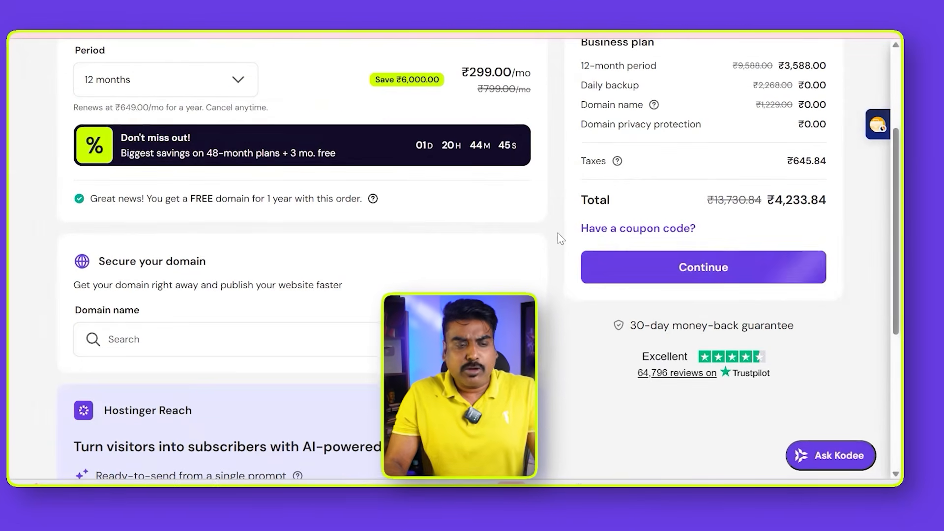
- Enter the coupon code AKB20 in the order summary and continue with the order
{"action": "left_click", "coordinate": [638, 229]}
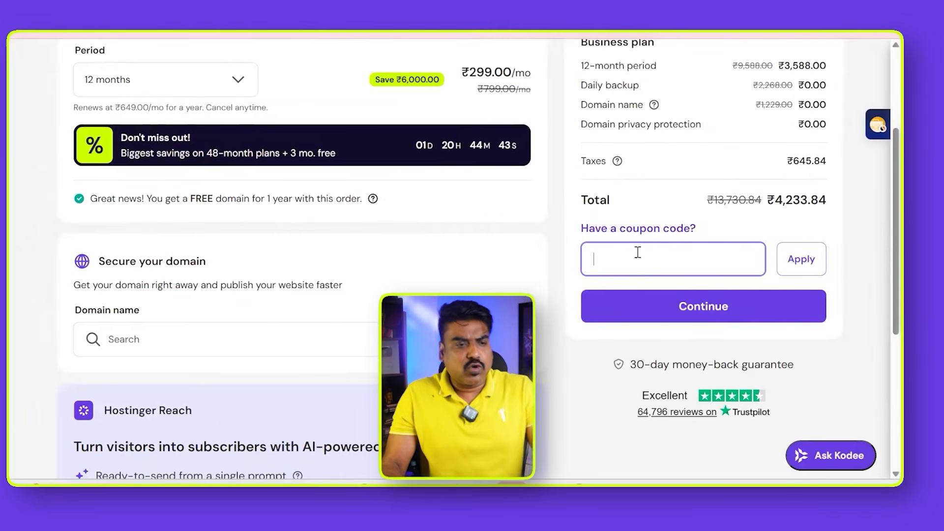
{"action": "type", "text": "AKB20"}
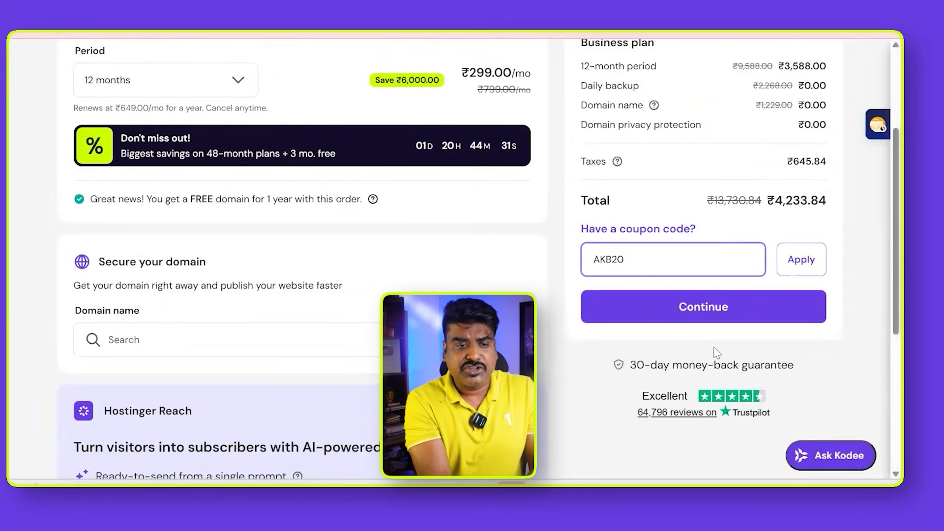
{"action": "left_click", "coordinate": [700, 316]}
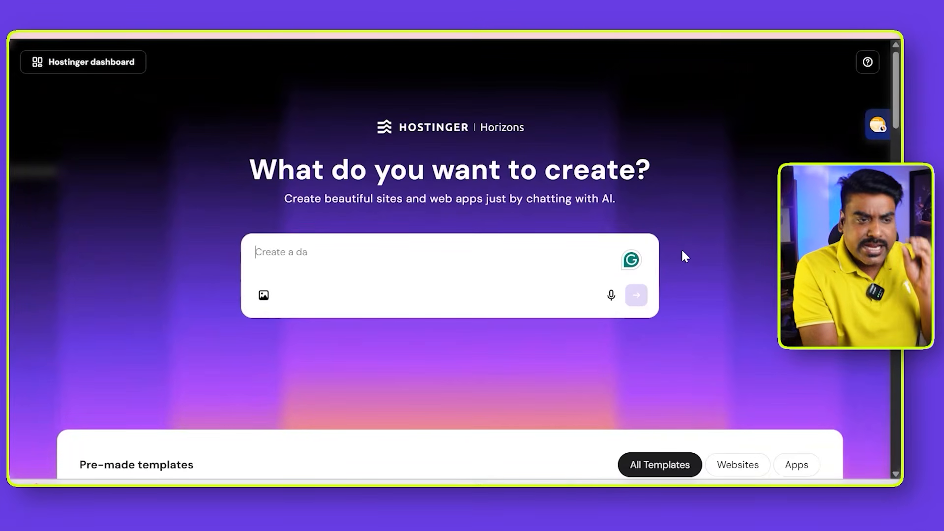
- Look through the pre-made website and app templates in Hostinger Horizons and return to the creation prompt
{"action": "scroll", "coordinate": [683, 251], "scroll_direction": "down", "scroll_amount": 2}
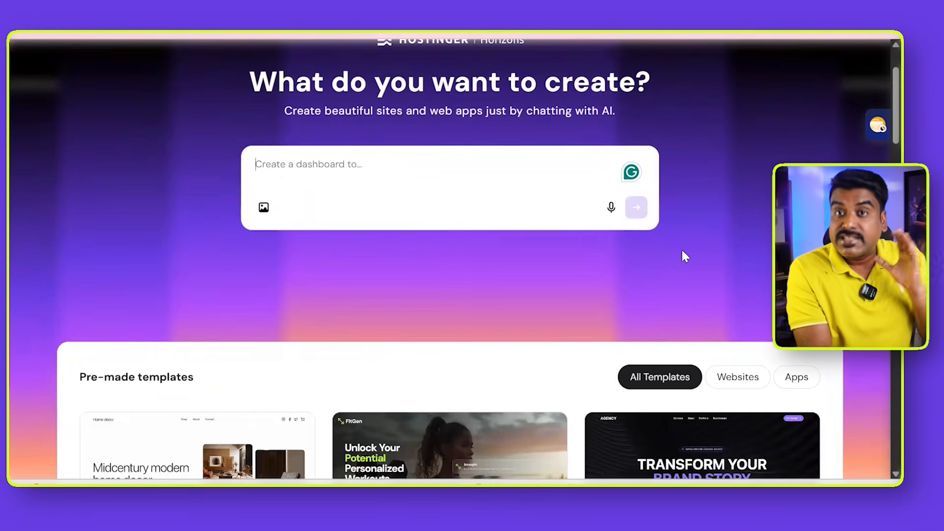
{"action": "scroll", "coordinate": [685, 256], "scroll_direction": "down", "scroll_amount": 3}
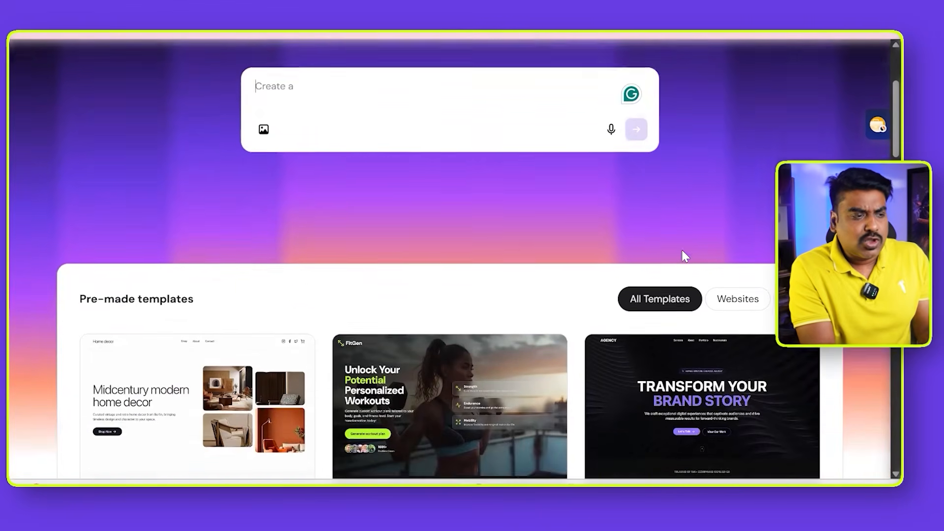
{"action": "scroll", "coordinate": [683, 255], "scroll_direction": "down", "scroll_amount": 2}
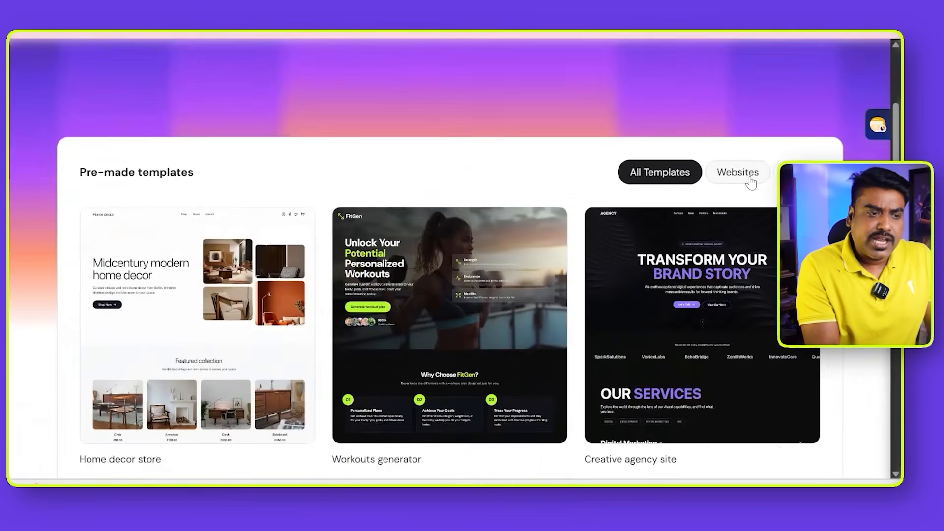
{"action": "scroll", "coordinate": [751, 183], "scroll_direction": "down", "scroll_amount": 7}
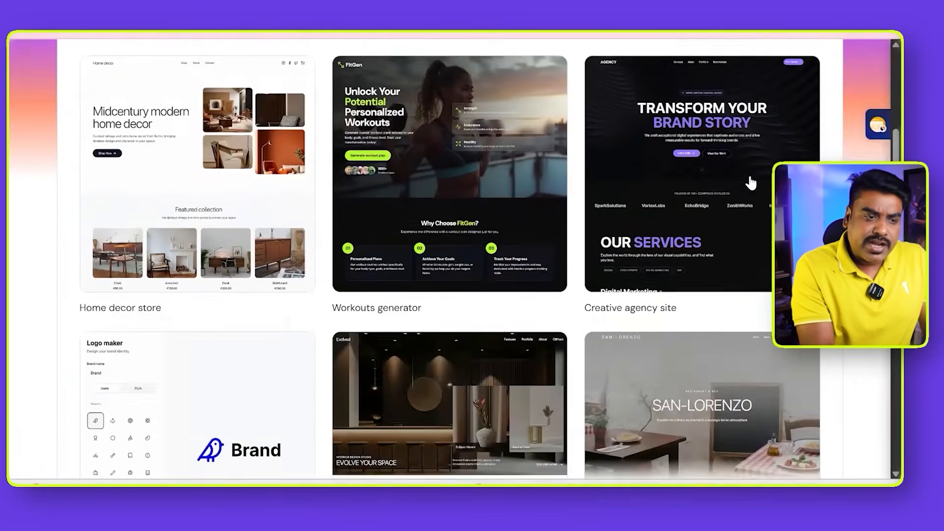
{"action": "scroll", "coordinate": [751, 183], "scroll_direction": "down", "scroll_amount": 5}
{"action": "scroll", "coordinate": [749, 180], "scroll_direction": "up", "scroll_amount": 13}
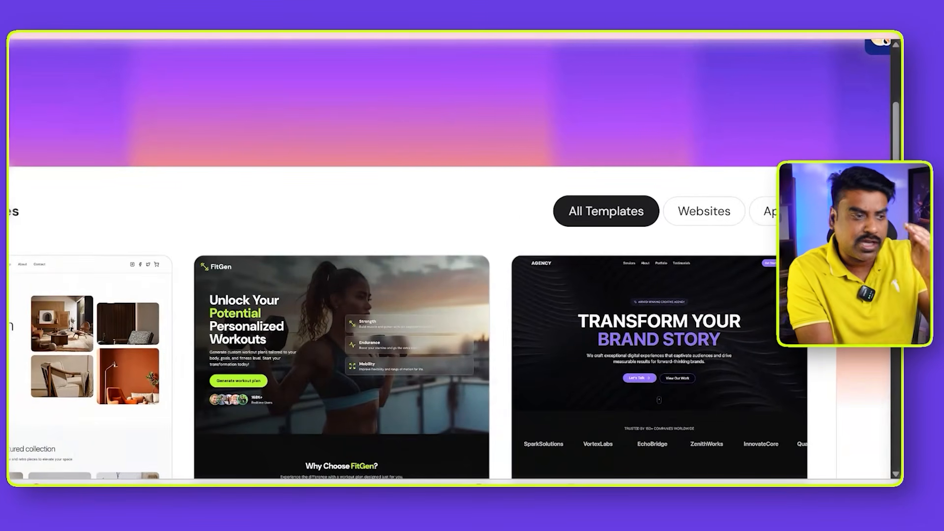
{"action": "scroll", "coordinate": [355, 251], "scroll_direction": "down", "scroll_amount": 3}
{"action": "scroll", "coordinate": [354, 252], "scroll_direction": "up", "scroll_amount": 2}
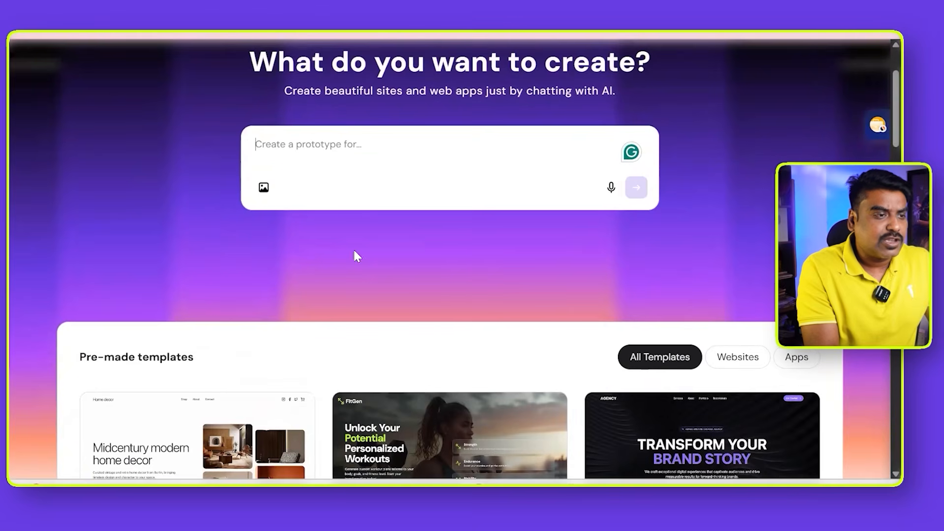
{"action": "left_click", "coordinate": [338, 161]}
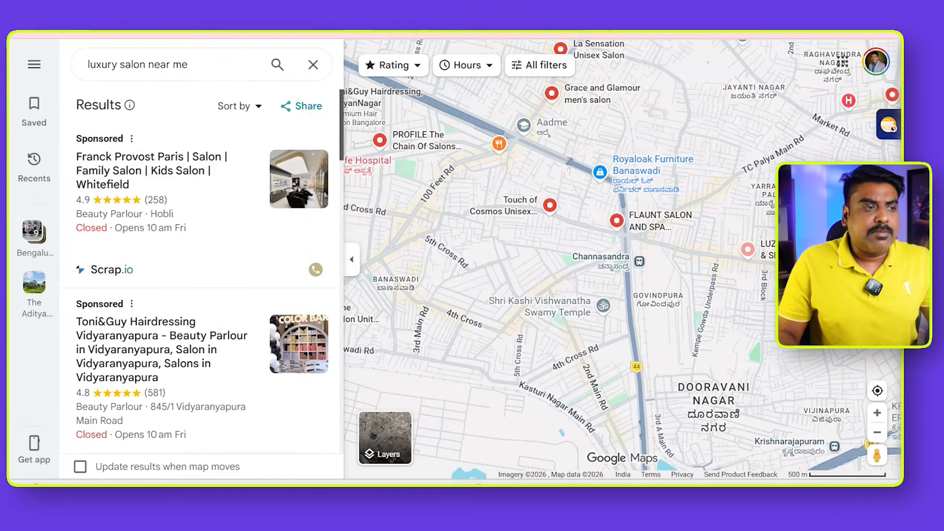
- Switch to Google Maps, search for "luxury salon near me" and look through the salons for one without a website
{"action": "left_click_drag", "start_coordinate": [188, 64], "coordinate": [86, 64]}
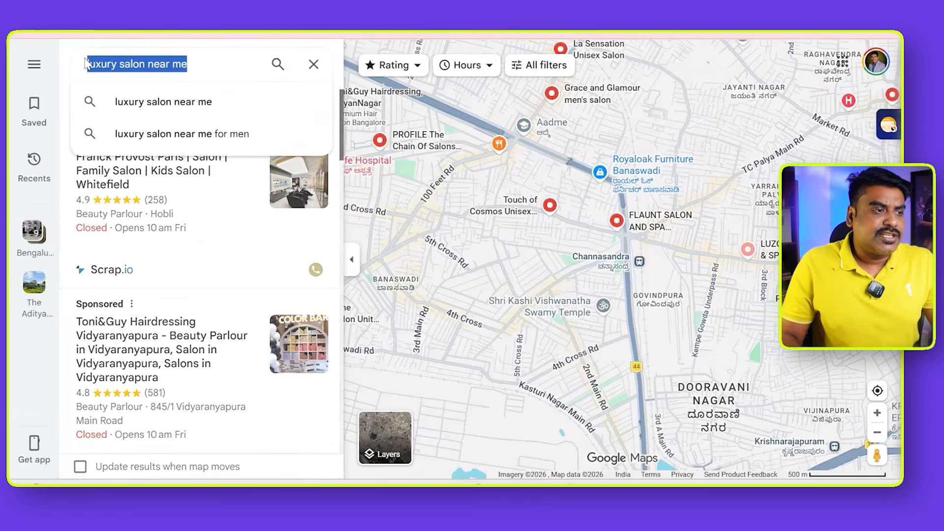
{"action": "left_click", "coordinate": [156, 102]}
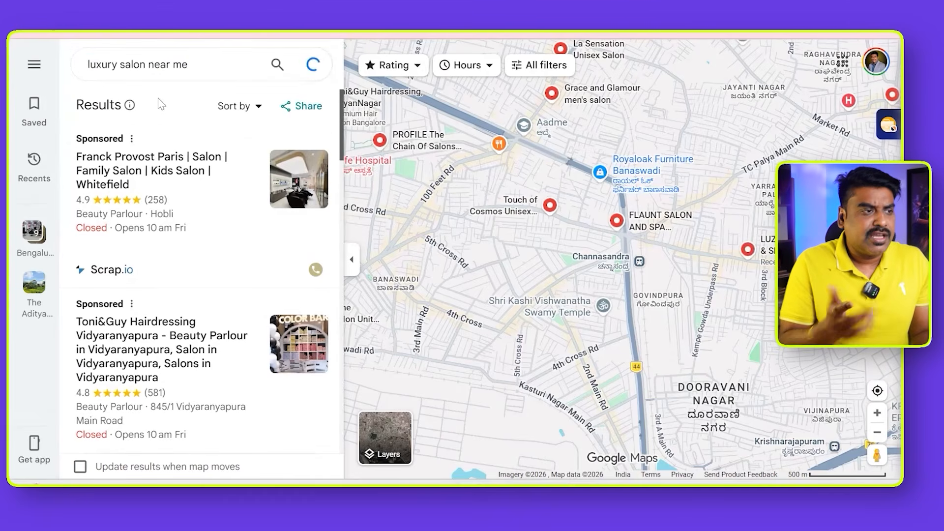
{"action": "scroll", "coordinate": [168, 162], "scroll_direction": "down", "scroll_amount": 2}
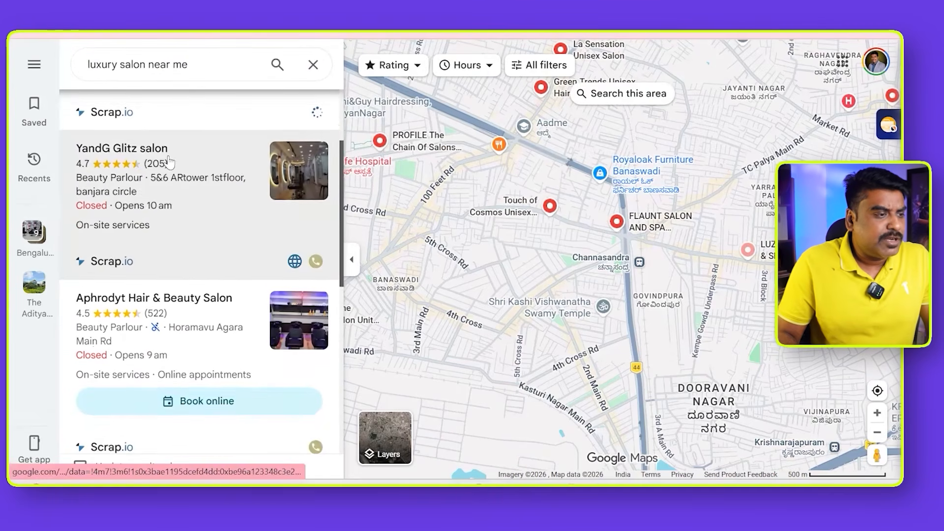
{"action": "scroll", "coordinate": [169, 161], "scroll_direction": "down", "scroll_amount": 5}
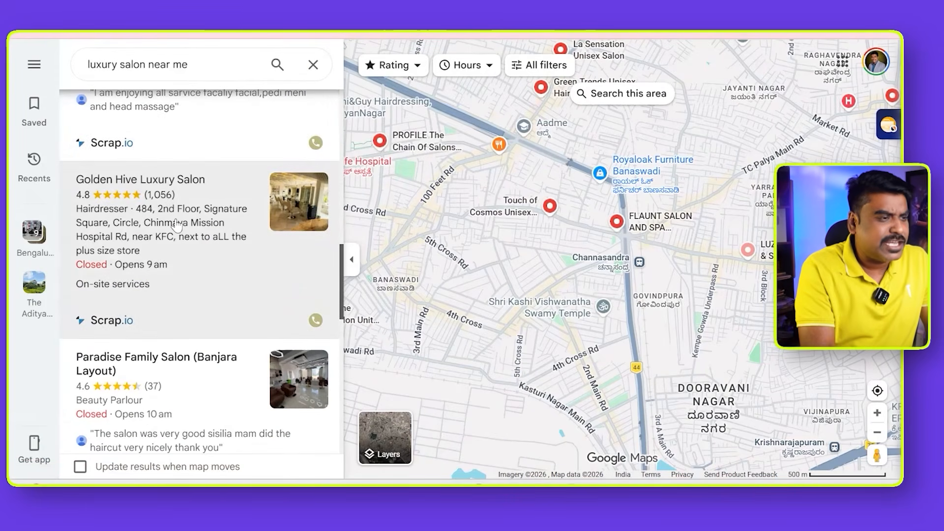
{"action": "scroll", "coordinate": [178, 162], "scroll_direction": "down", "scroll_amount": 3}
{"action": "scroll", "coordinate": [178, 224], "scroll_direction": "down", "scroll_amount": 8}
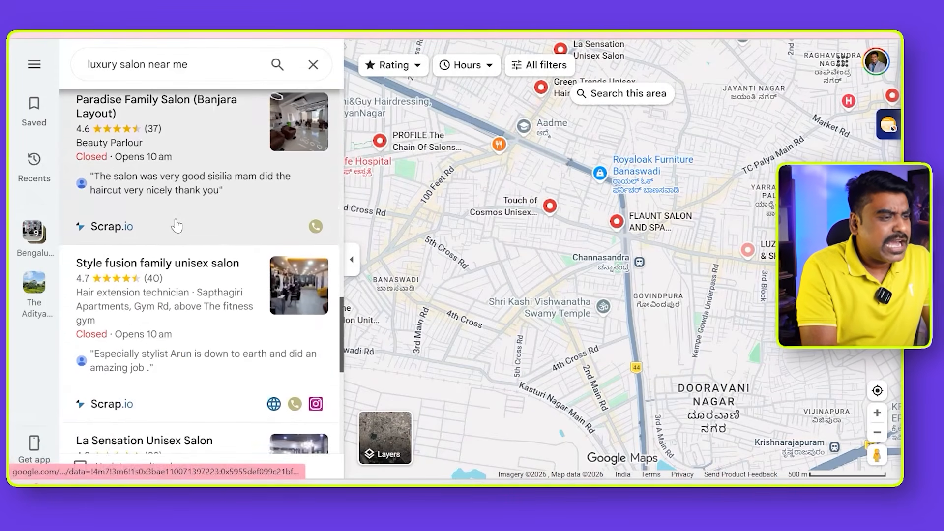
{"action": "scroll", "coordinate": [177, 225], "scroll_direction": "down", "scroll_amount": 8}
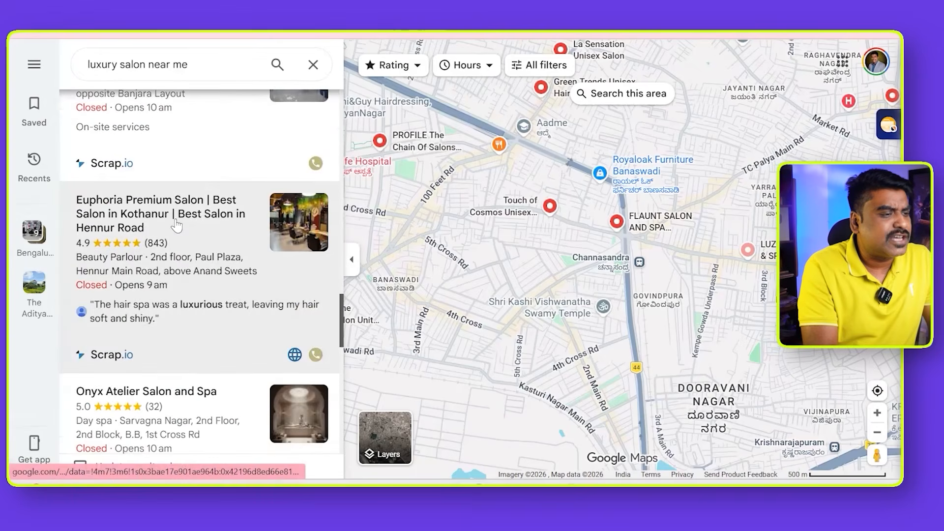
{"action": "scroll", "coordinate": [178, 224], "scroll_direction": "down", "scroll_amount": 2}
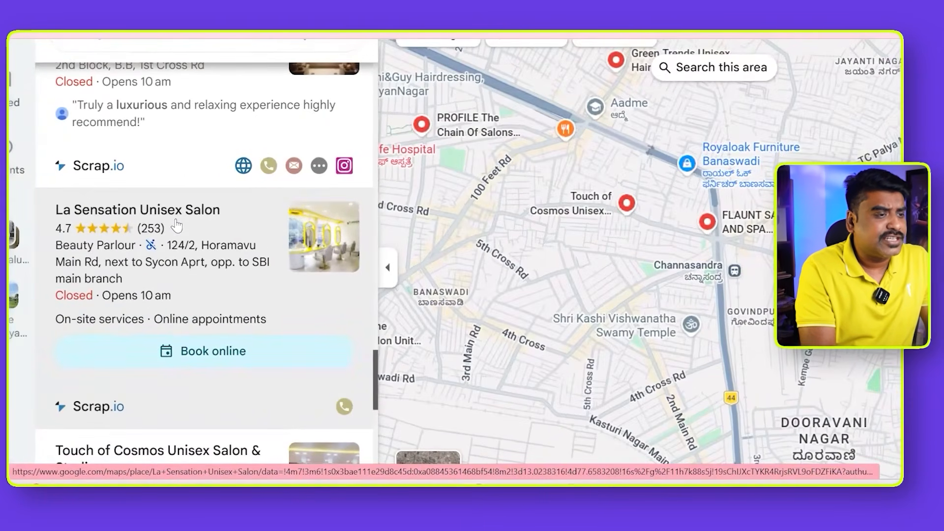
- Open the La Sensation Unisex Salon listing and check its contact details and whether a website is listed
{"action": "left_click", "coordinate": [195, 213]}
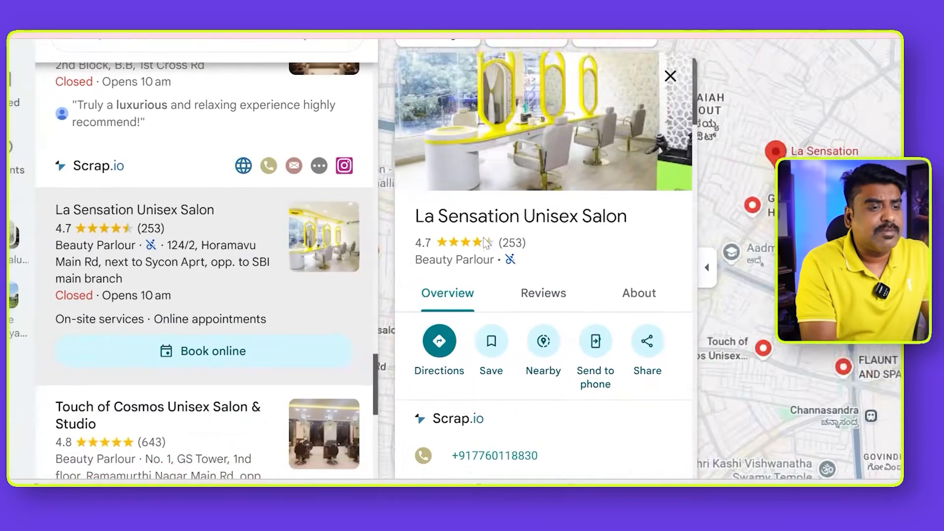
{"action": "scroll", "coordinate": [484, 244], "scroll_direction": "down", "scroll_amount": 3}
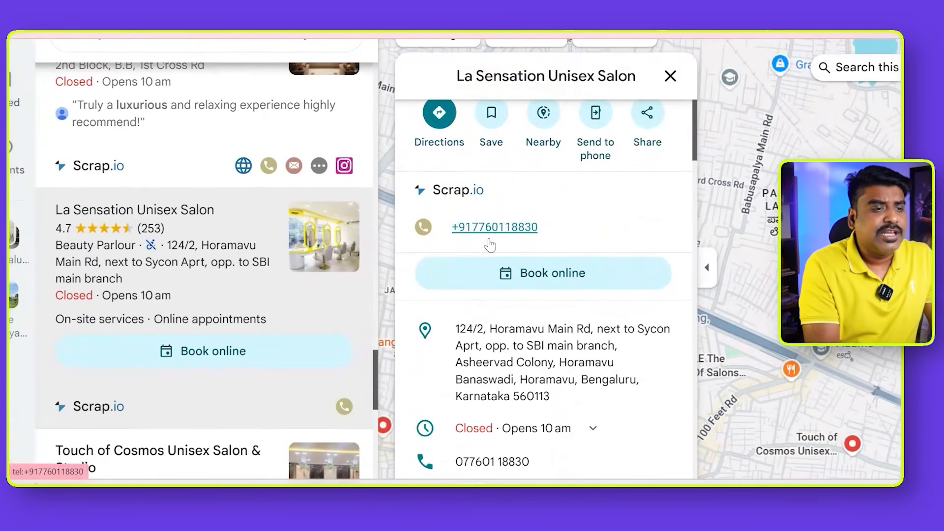
{"action": "scroll", "coordinate": [490, 244], "scroll_direction": "down", "scroll_amount": 3}
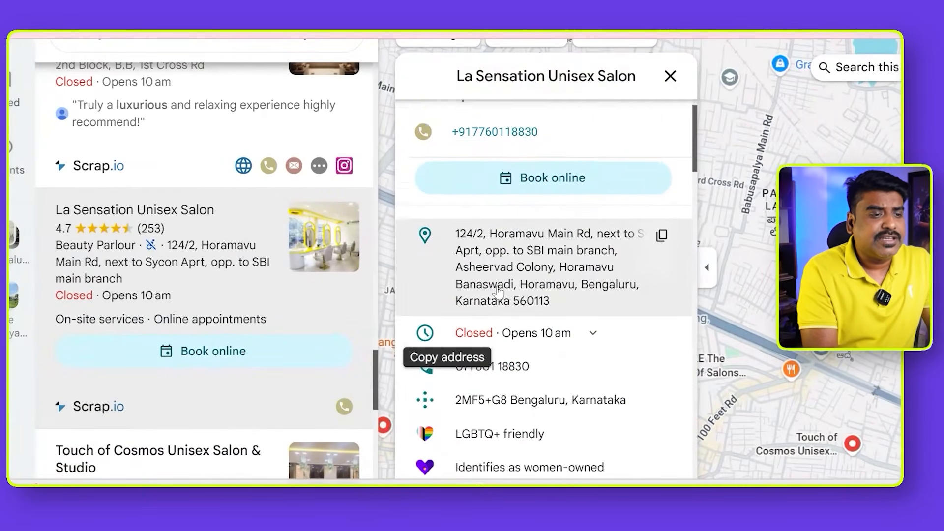
{"action": "scroll", "coordinate": [504, 219], "scroll_direction": "down", "scroll_amount": 5}
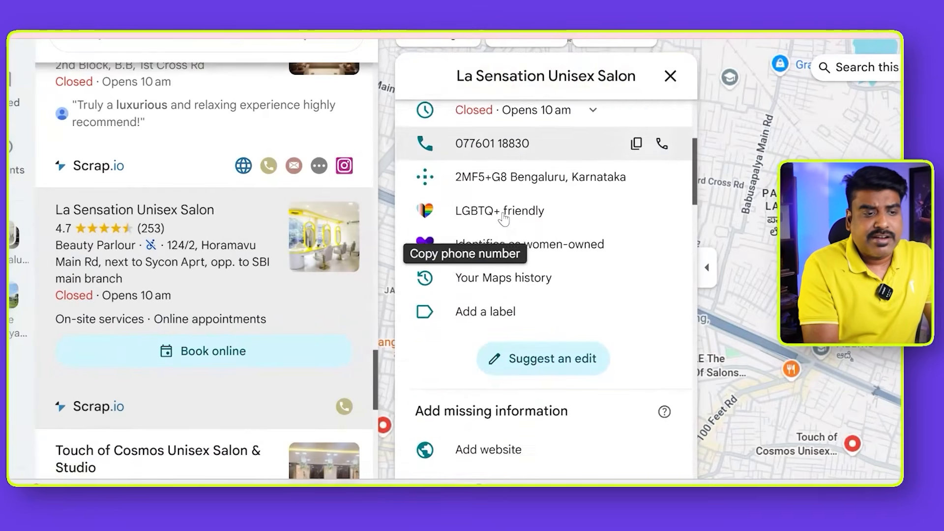
- Check the missing-information section of the La Sensation Unisex Salon listing and go back through the salon results for another candidate
{"action": "scroll", "coordinate": [504, 213], "scroll_direction": "down", "scroll_amount": 2}
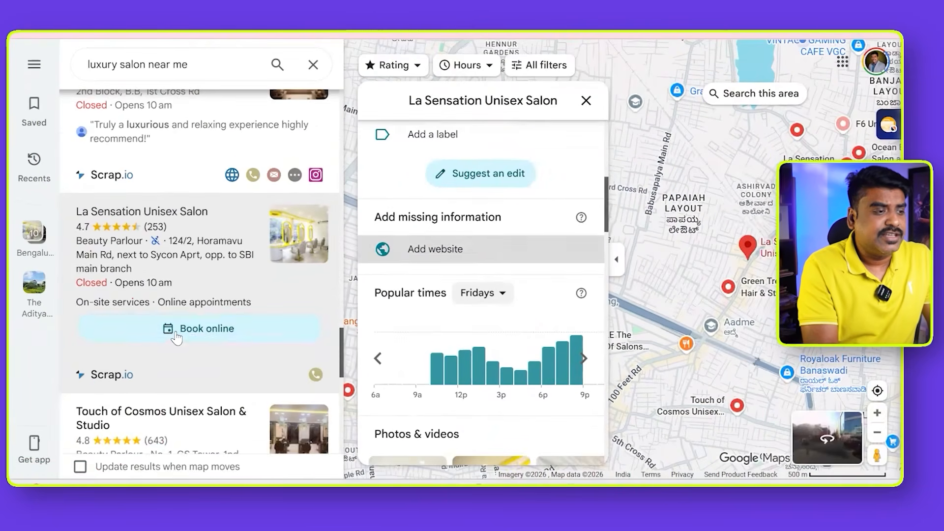
{"action": "scroll", "coordinate": [179, 362], "scroll_direction": "up", "scroll_amount": 4}
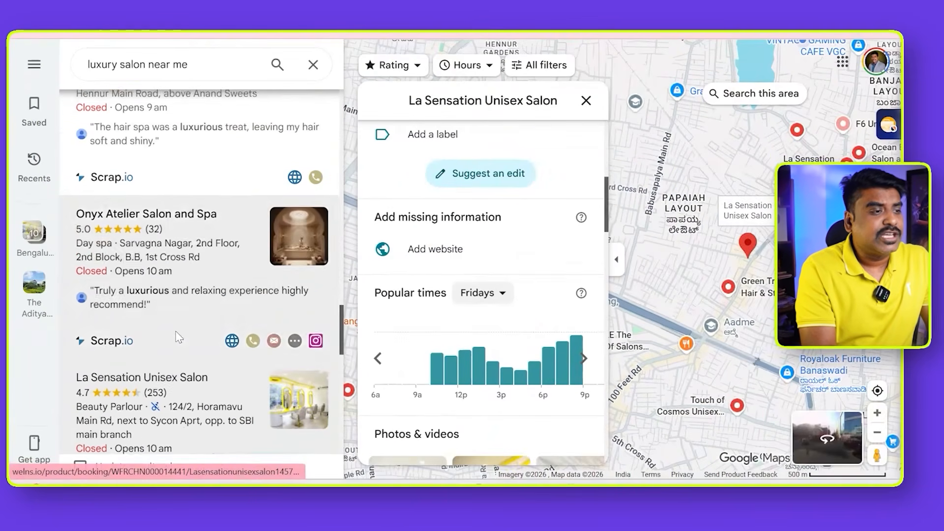
{"action": "scroll", "coordinate": [179, 338], "scroll_direction": "up", "scroll_amount": 12}
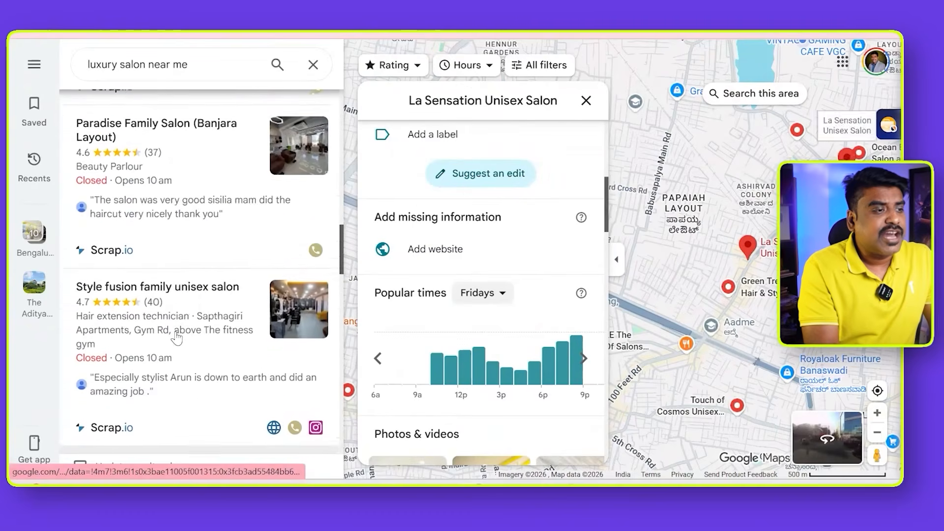
{"action": "scroll", "coordinate": [176, 338], "scroll_direction": "up", "scroll_amount": 8}
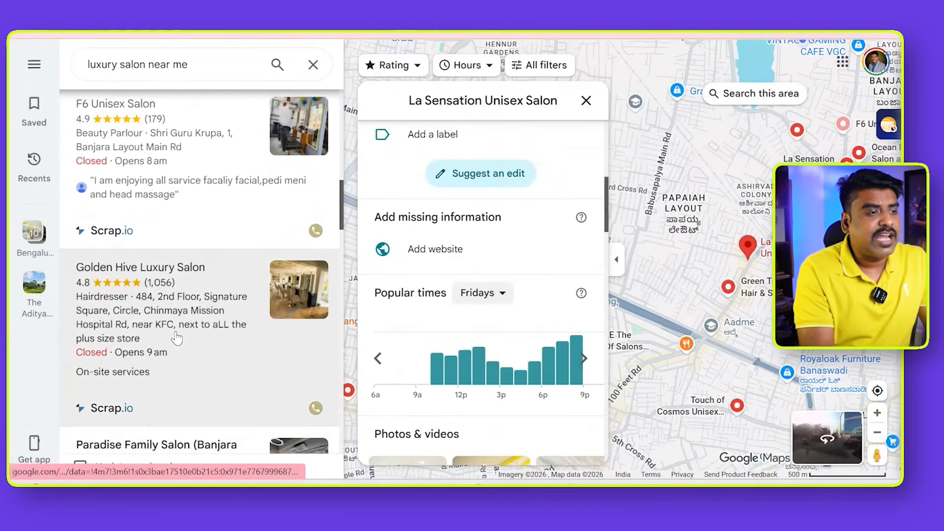
{"action": "scroll", "coordinate": [177, 339], "scroll_direction": "up", "scroll_amount": 8}
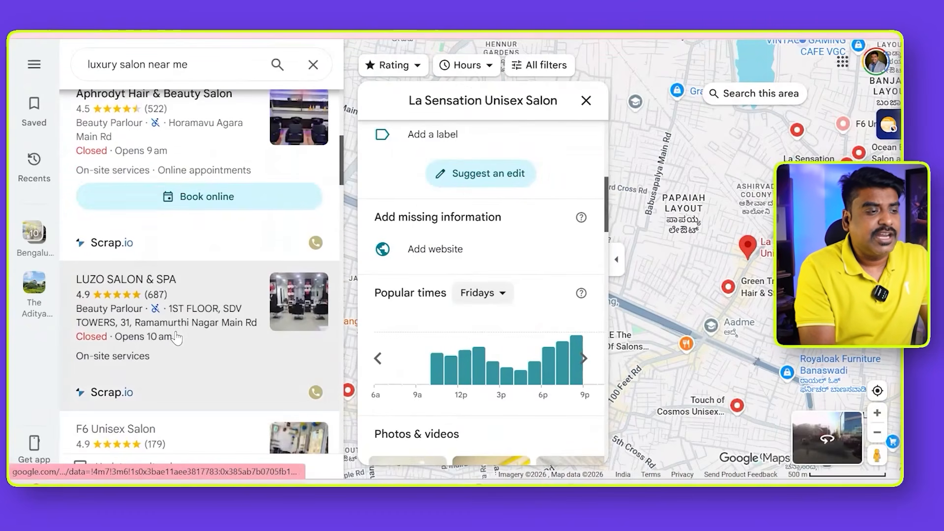
- Open the LUZO SALON & SPA listing and check its address, contact details and whether a website is listed
{"action": "left_click", "coordinate": [144, 286]}
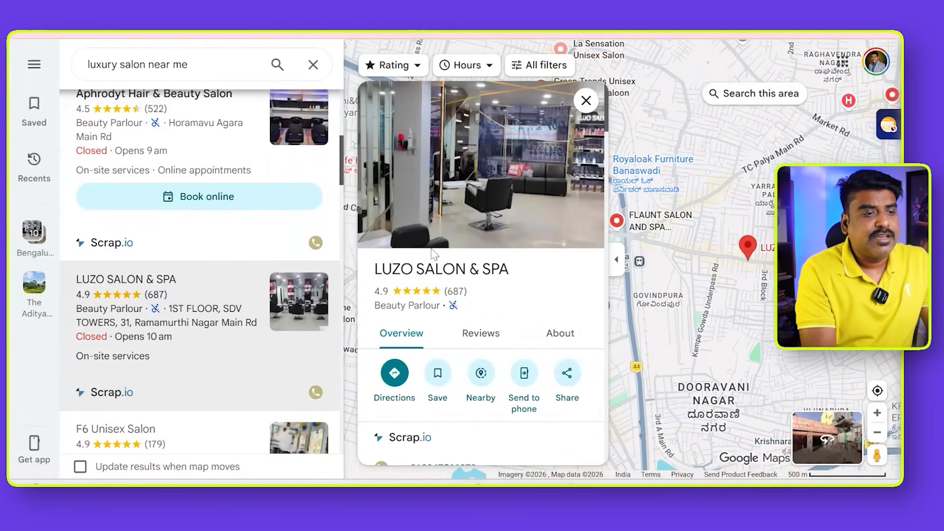
{"action": "scroll", "coordinate": [527, 218], "scroll_direction": "down", "scroll_amount": 2}
{"action": "scroll", "coordinate": [528, 217], "scroll_direction": "down", "scroll_amount": 2}
{"action": "scroll", "coordinate": [527, 217], "scroll_direction": "up", "scroll_amount": 1}
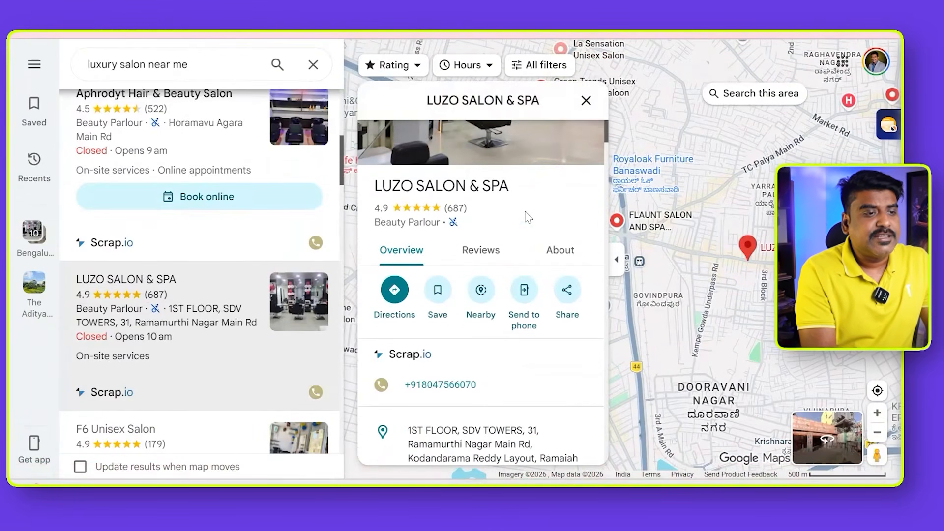
{"action": "scroll", "coordinate": [445, 199], "scroll_direction": "down", "scroll_amount": 4}
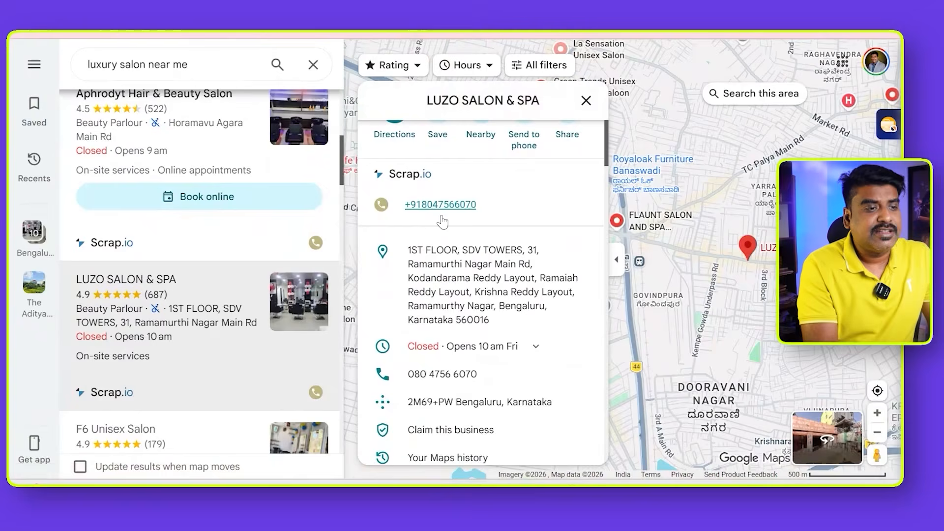
{"action": "scroll", "coordinate": [443, 222], "scroll_direction": "down", "scroll_amount": 2}
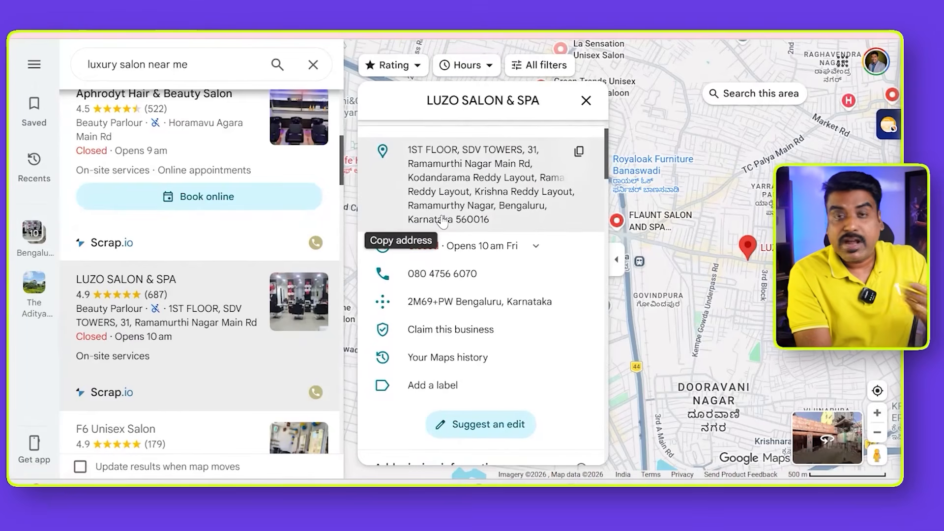
{"action": "scroll", "coordinate": [444, 310], "scroll_direction": "down", "scroll_amount": 4}
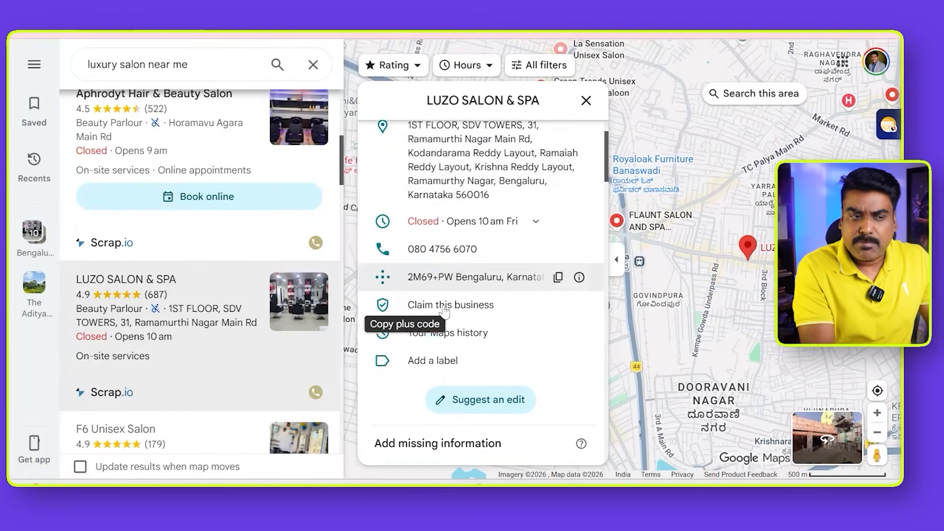
{"action": "scroll", "coordinate": [444, 311], "scroll_direction": "down", "scroll_amount": 2}
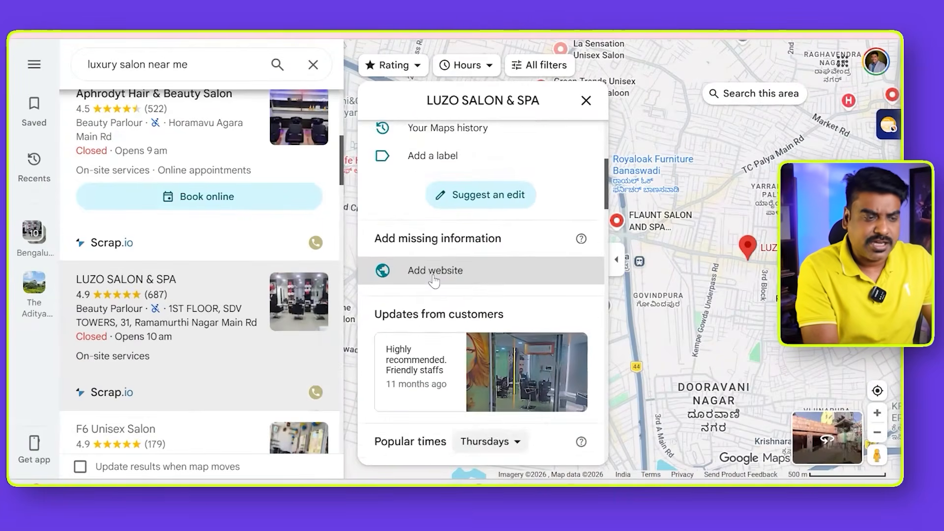
{"action": "scroll", "coordinate": [435, 281], "scroll_direction": "up", "scroll_amount": 1}
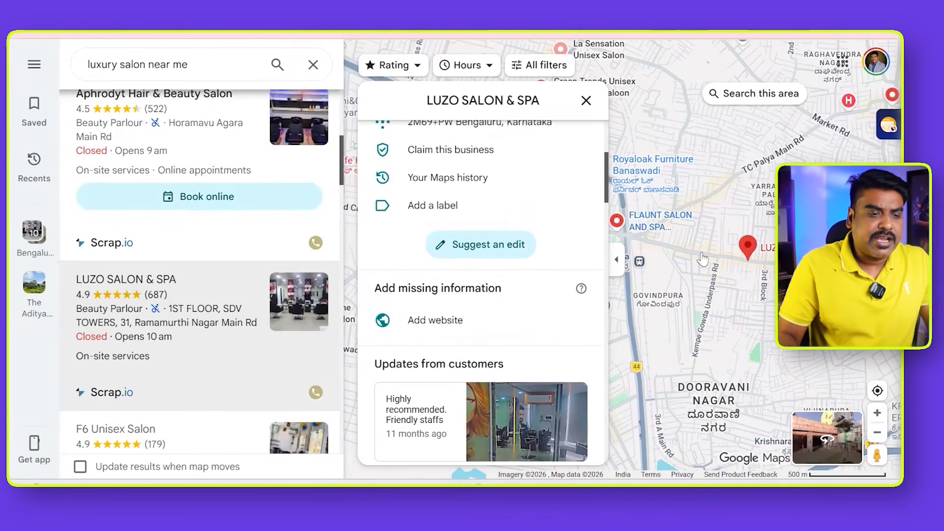
- Switch to the "business" document in Word and review the business type and business name, comparing them with the Google Maps listing
{"action": "mouse_move", "coordinate": [595, 485]}
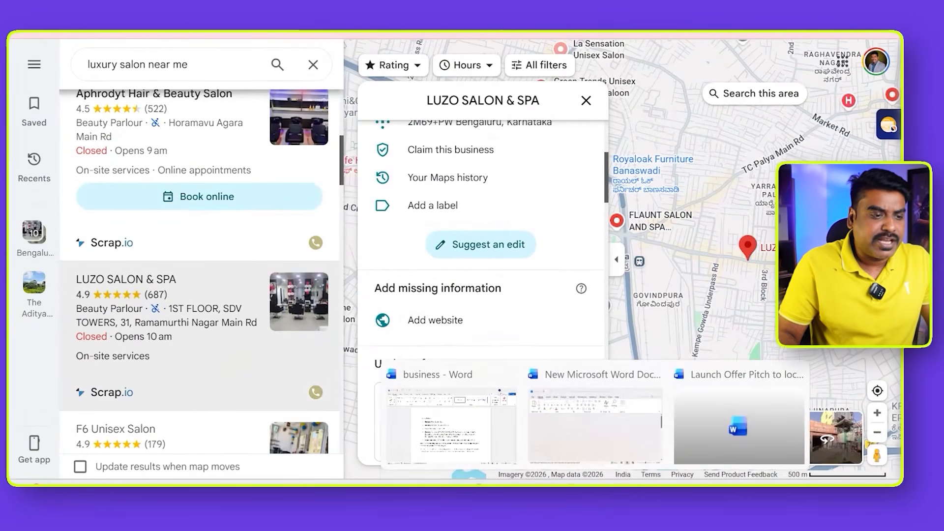
{"action": "left_click", "coordinate": [452, 417]}
{"action": "scroll", "coordinate": [408, 197], "scroll_direction": "up", "scroll_amount": 7}
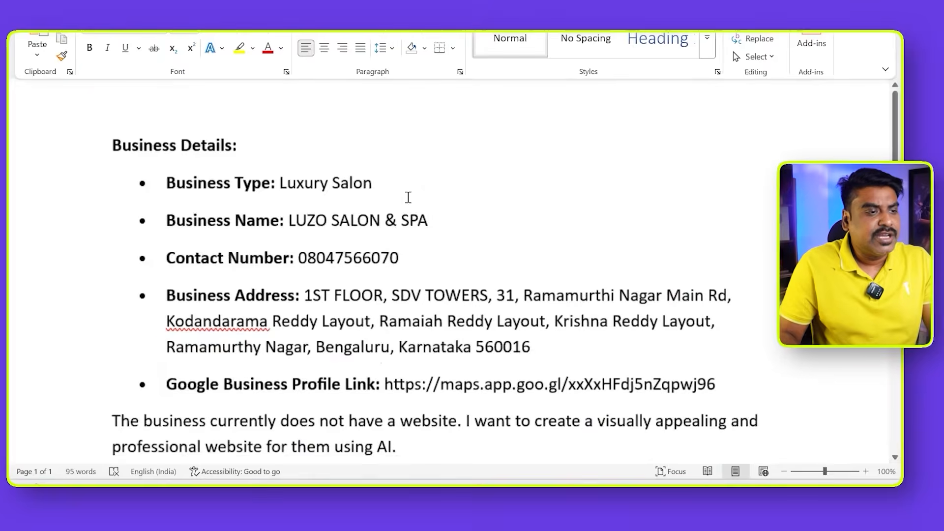
{"action": "left_click", "coordinate": [278, 189], "text": "shift"}
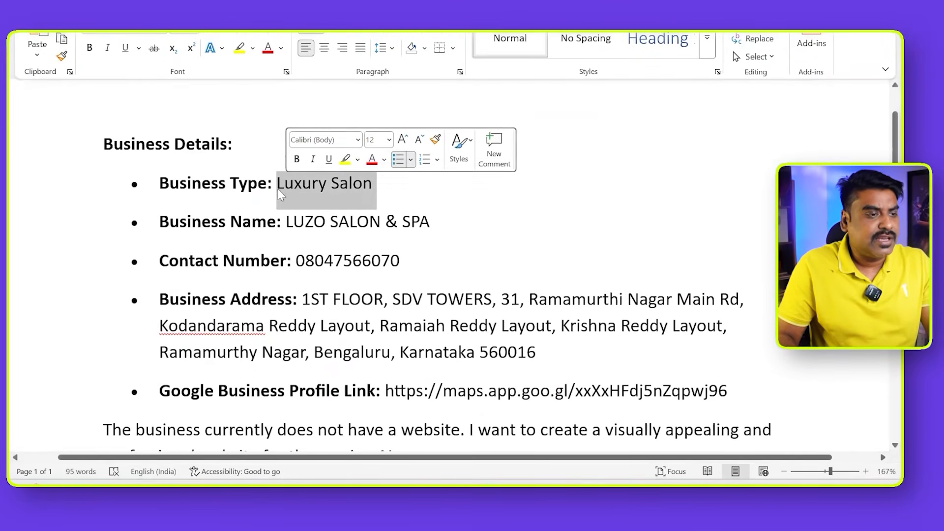
{"action": "left_click", "coordinate": [468, 220]}
{"action": "key", "text": "alt+Tab"}
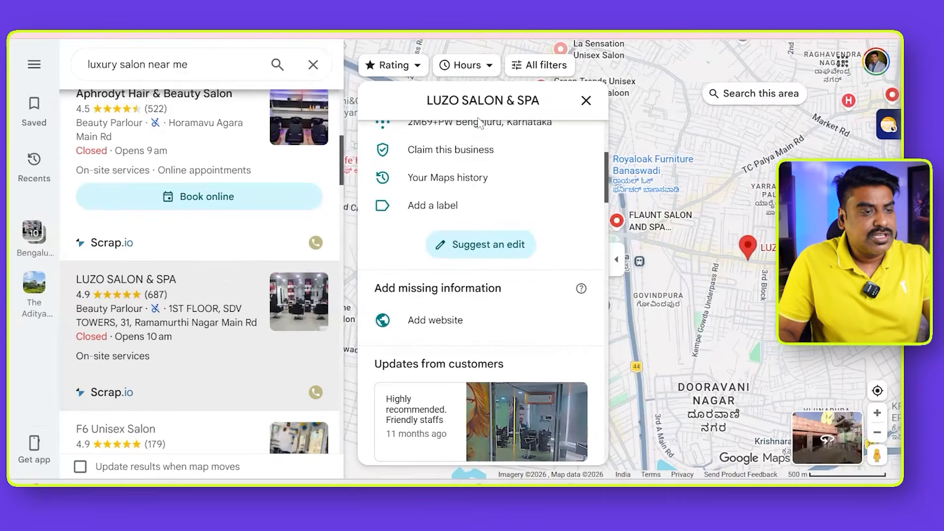
{"action": "key", "text": "alt+Tab"}
{"action": "left_click", "coordinate": [462, 219]}
{"action": "left_click", "coordinate": [286, 222], "text": "shift"}
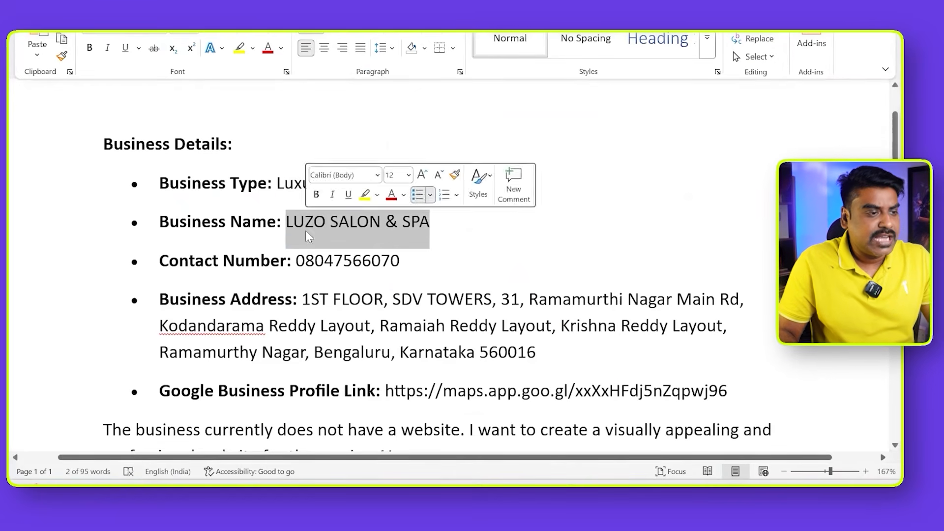
- Review the contact number, business address and Google Business Profile link in the business details
{"action": "left_click_drag", "start_coordinate": [399, 260], "coordinate": [324, 260]}
{"action": "scroll", "coordinate": [534, 233], "scroll_direction": "down", "scroll_amount": 4}
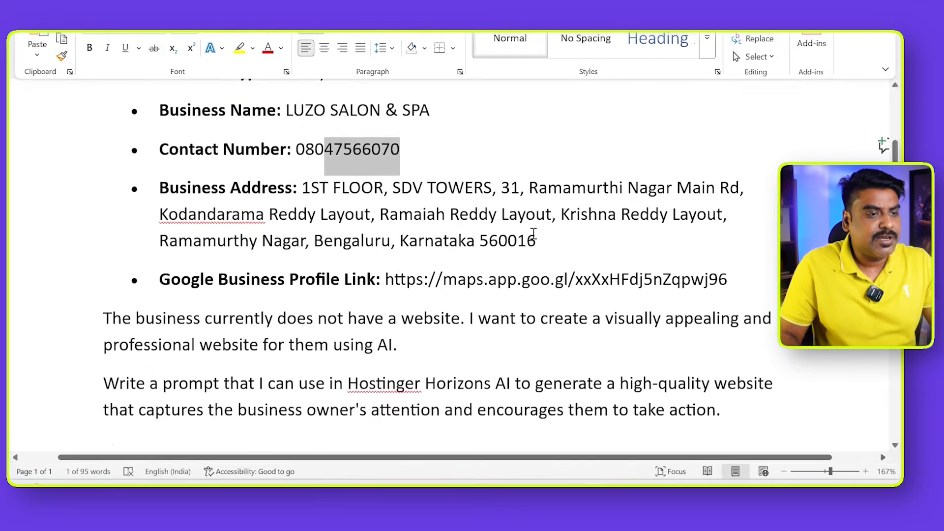
{"action": "left_click_drag", "start_coordinate": [535, 236], "coordinate": [319, 192]}
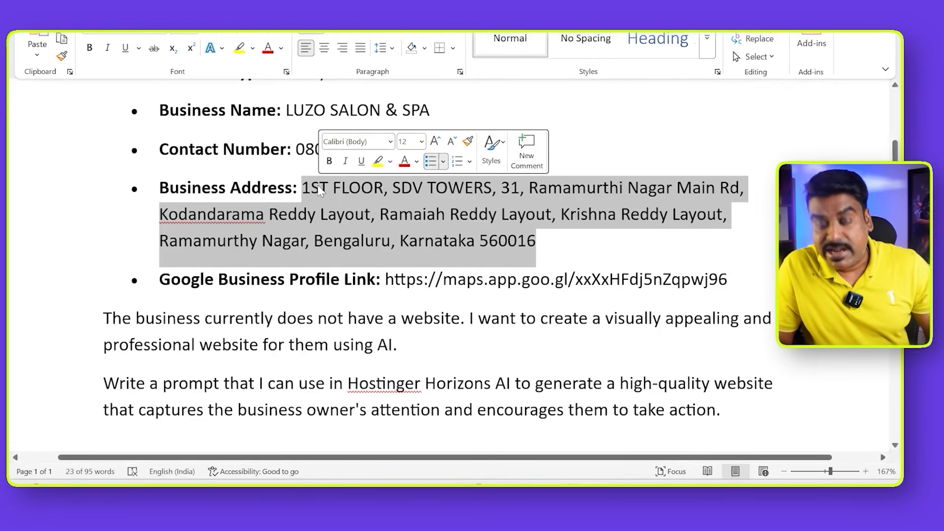
{"action": "left_click_drag", "start_coordinate": [733, 284], "coordinate": [406, 284]}
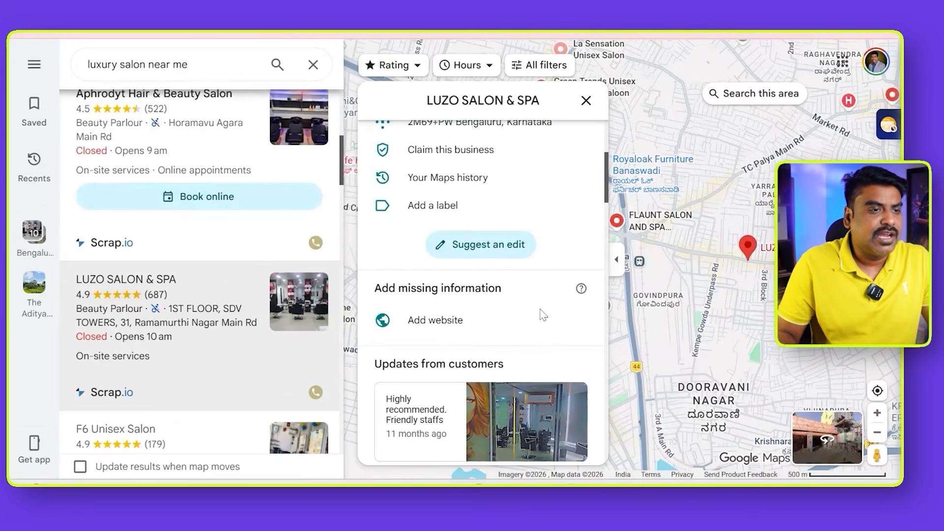
- Switch to Google Maps and open the sharing options of the LUZO SALON & SPA listing
{"action": "scroll", "coordinate": [543, 315], "scroll_direction": "up", "scroll_amount": 9}
{"action": "scroll", "coordinate": [552, 319], "scroll_direction": "down", "scroll_amount": 2}
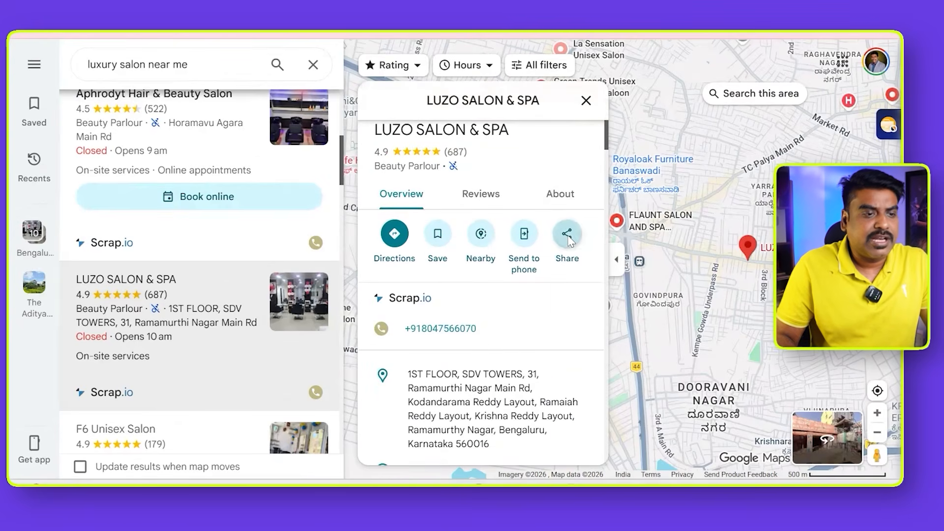
{"action": "left_click", "coordinate": [568, 236]}
{"action": "left_click", "coordinate": [123, 276]}
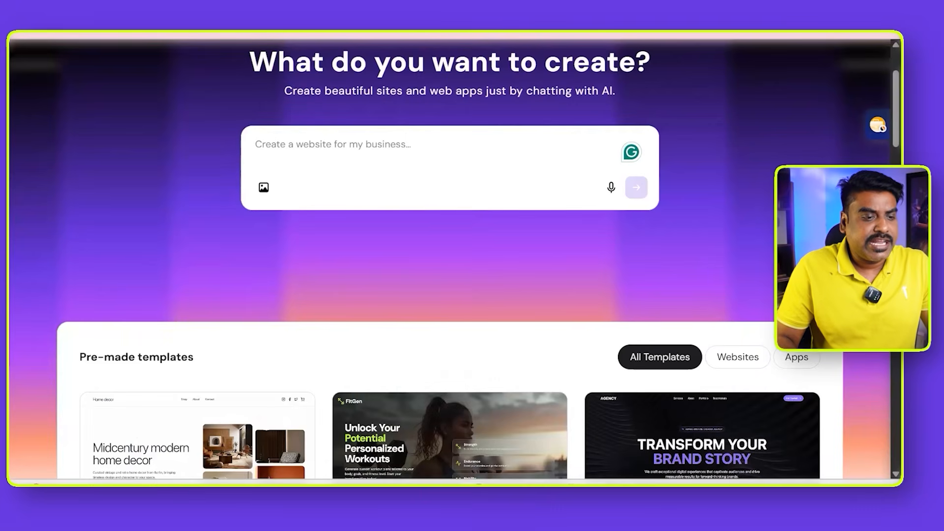
- Switch back to the "business" document in Word and read the closing paragraphs that request a Hostinger Horizons AI website prompt
{"action": "mouse_move", "coordinate": [594, 484]}
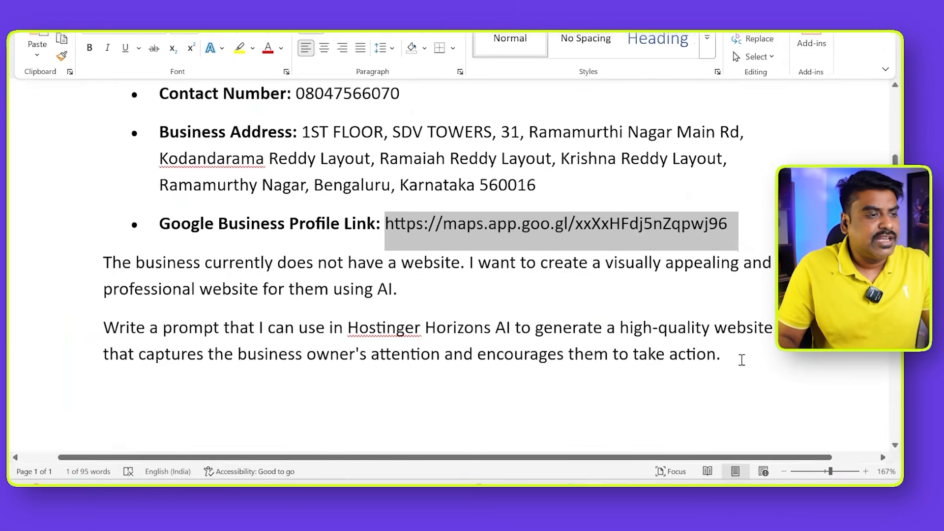
{"action": "left_click_drag", "start_coordinate": [742, 359], "coordinate": [100, 262]}
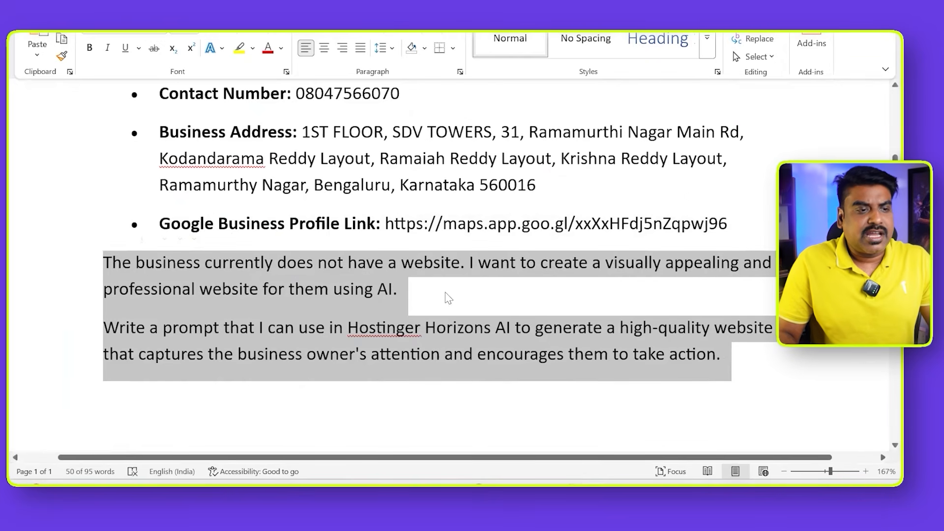
{"action": "scroll", "coordinate": [448, 298], "scroll_direction": "up", "scroll_amount": 2}
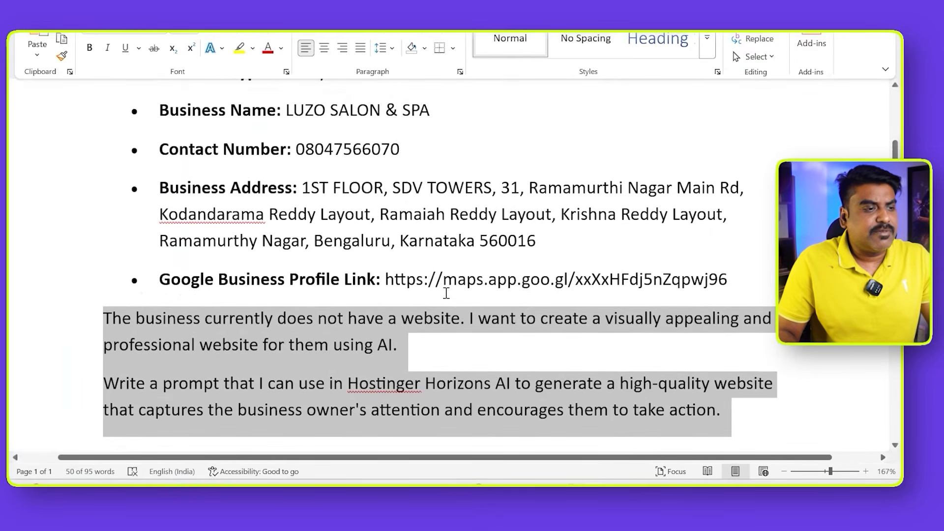
{"action": "scroll", "coordinate": [446, 295], "scroll_direction": "down", "scroll_amount": 4}
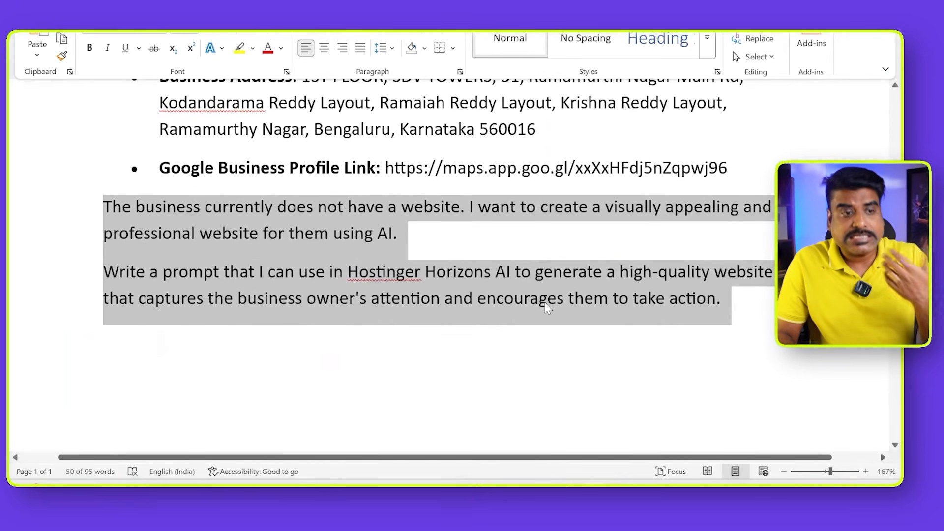
{"action": "left_click", "coordinate": [738, 301]}
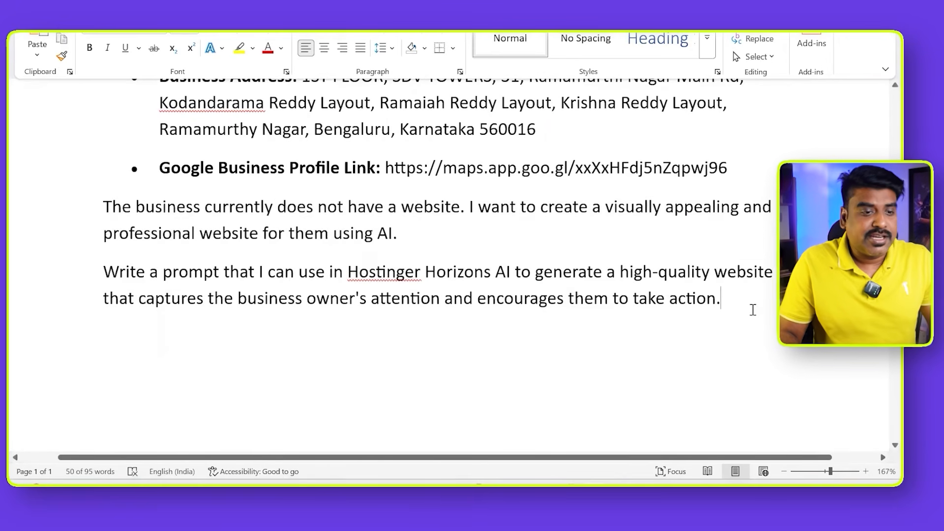
{"action": "scroll", "coordinate": [729, 400], "scroll_direction": "up", "scroll_amount": 3}
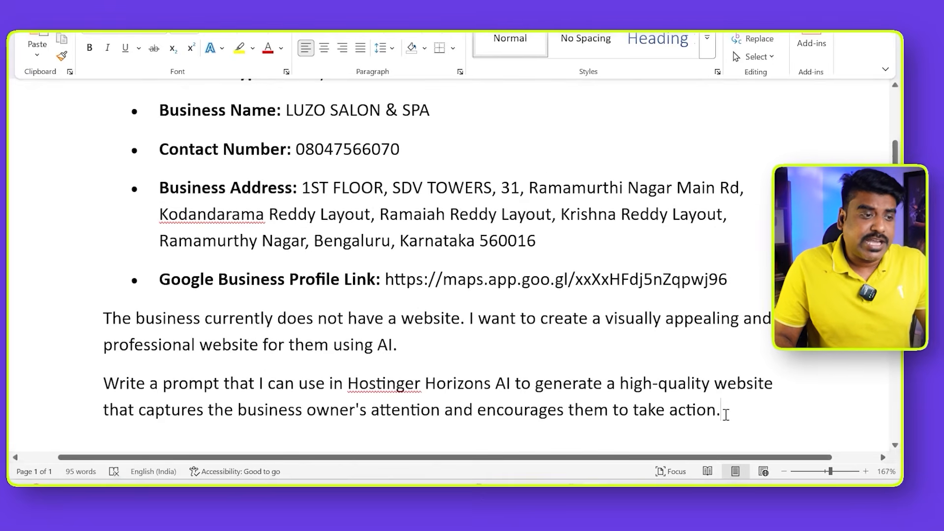
- Copy the whole text of the business document, switch to ChatGPT and submit it as the request for a website prompt
{"action": "left_click_drag", "start_coordinate": [588, 383], "coordinate": [64, 152]}
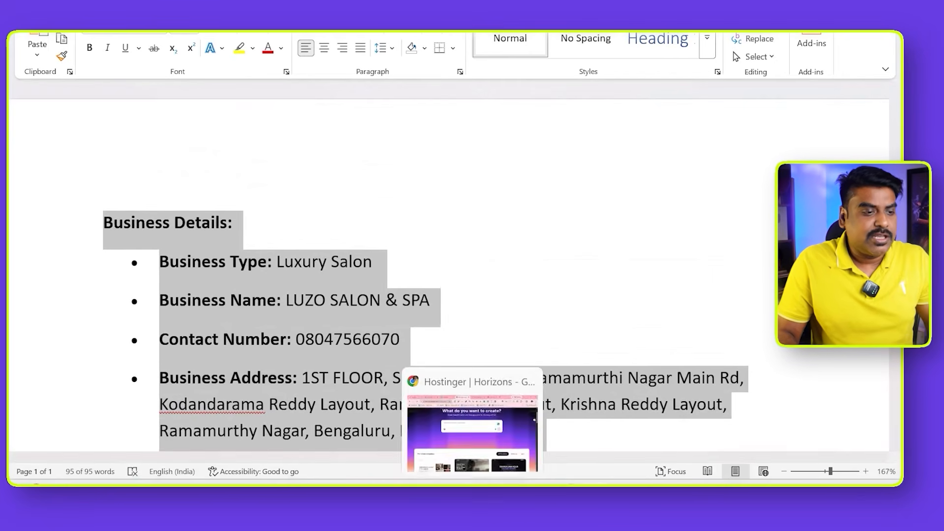
{"action": "left_click", "coordinate": [472, 493]}
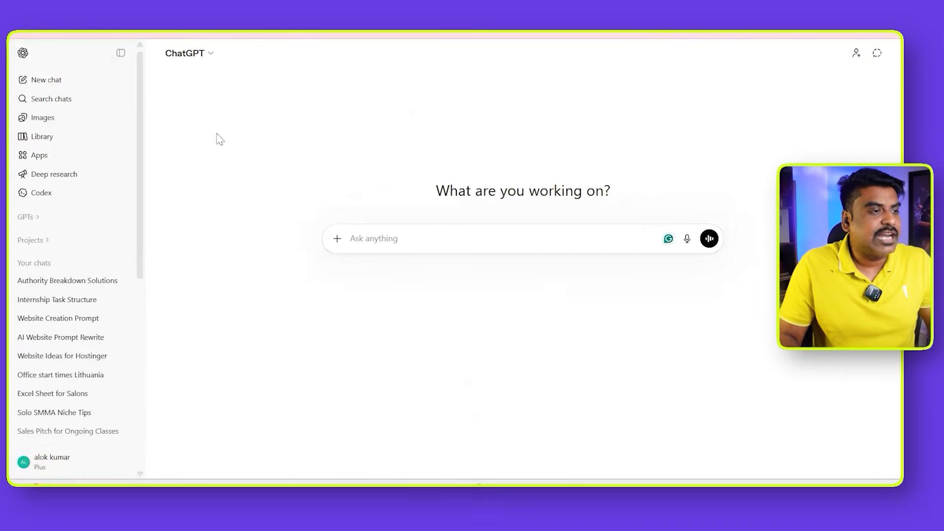
{"action": "left_click", "coordinate": [121, 53]}
{"action": "key", "text": "ctrl+v"}
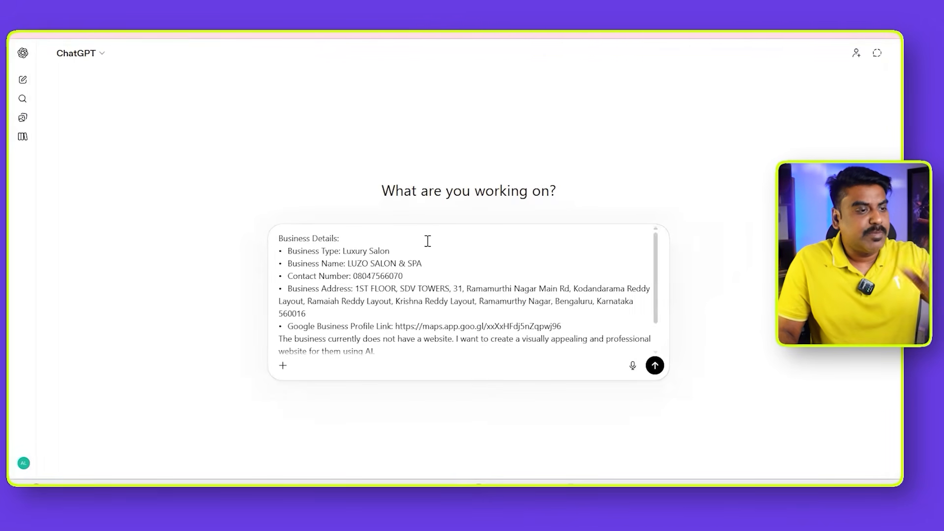
{"action": "left_click", "coordinate": [656, 366]}
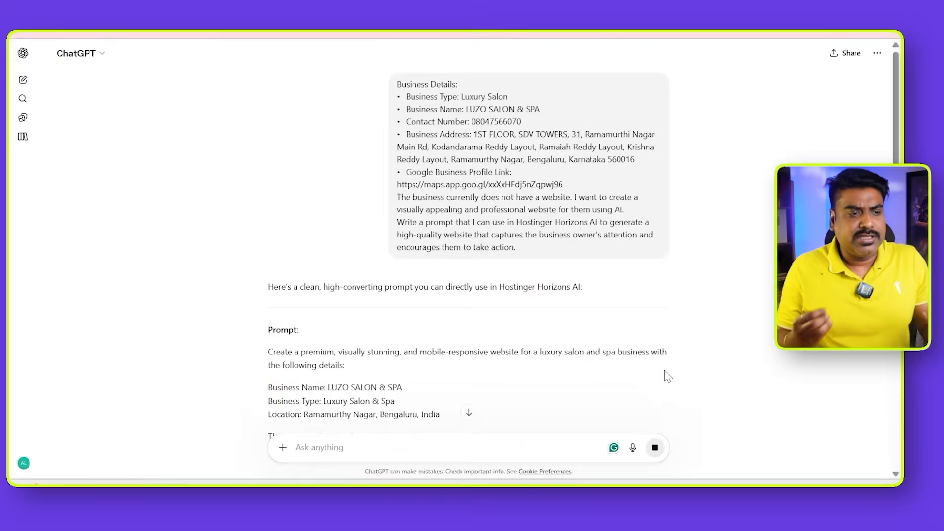
- Read through the pages, features and style sections of the generated website prompt
{"action": "scroll", "coordinate": [597, 352], "scroll_direction": "down", "scroll_amount": 7}
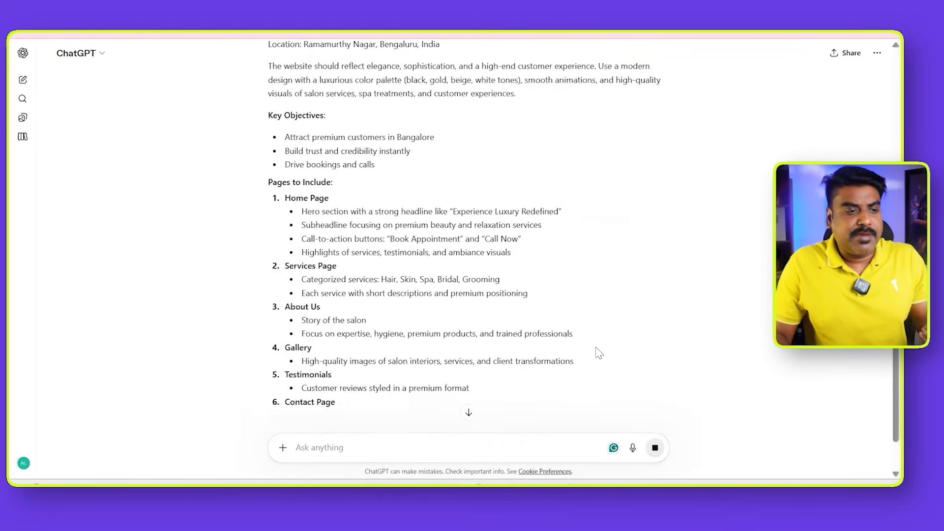
{"action": "scroll", "coordinate": [599, 353], "scroll_direction": "down", "scroll_amount": 1}
{"action": "scroll", "coordinate": [599, 353], "scroll_direction": "down", "scroll_amount": 3}
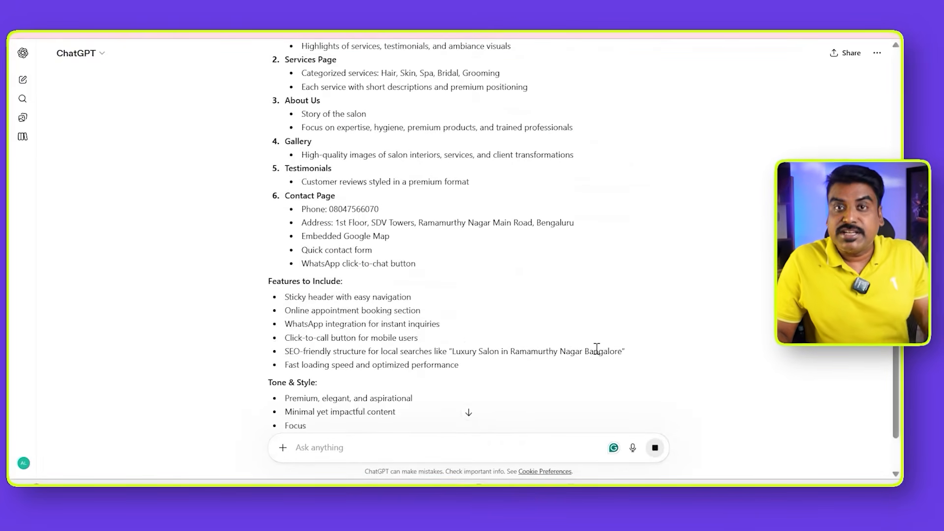
{"action": "scroll", "coordinate": [596, 349], "scroll_direction": "up", "scroll_amount": 10}
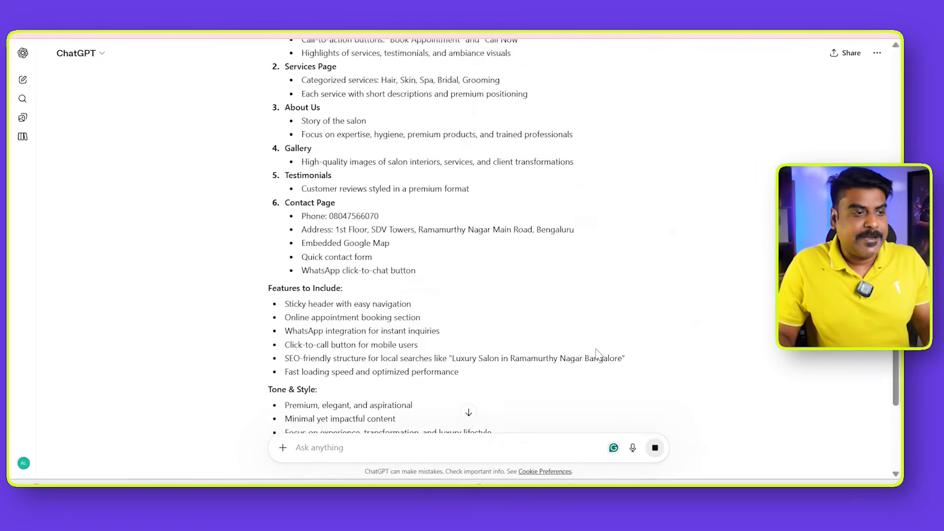
- Copy the generated website prompt from ChatGPT, switch to Hostinger Horizons and submit it as the description of the site to create
{"action": "scroll", "coordinate": [474, 331], "scroll_direction": "down", "scroll_amount": 1}
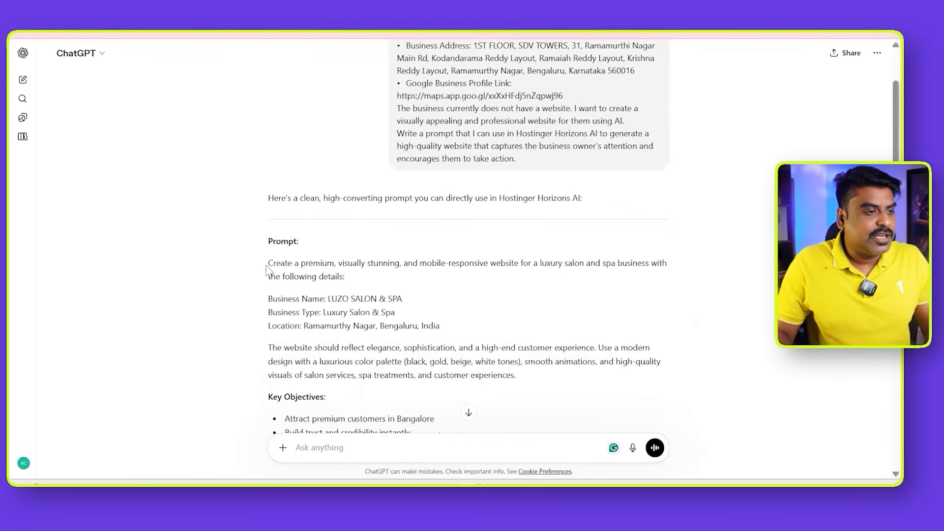
{"action": "left_click_drag", "start_coordinate": [269, 264], "coordinate": [552, 280]}
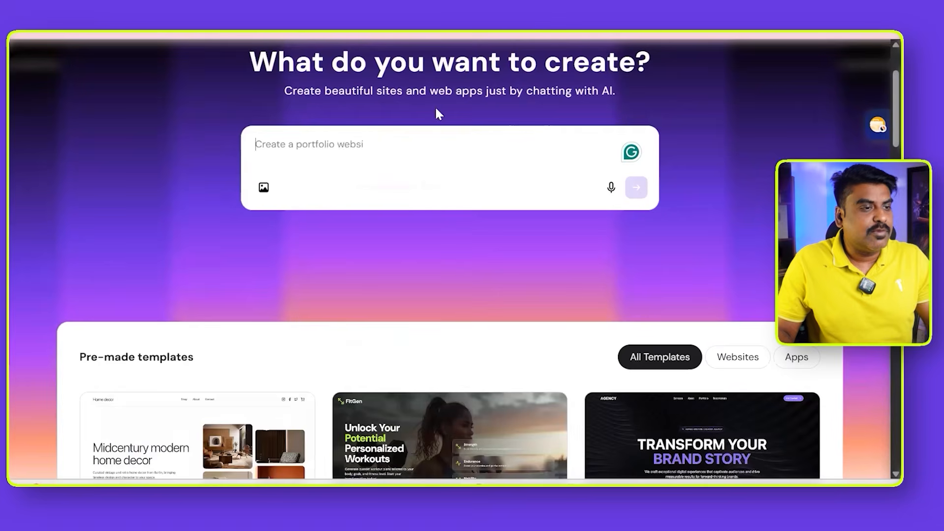
{"action": "key", "text": "ctrl+v"}
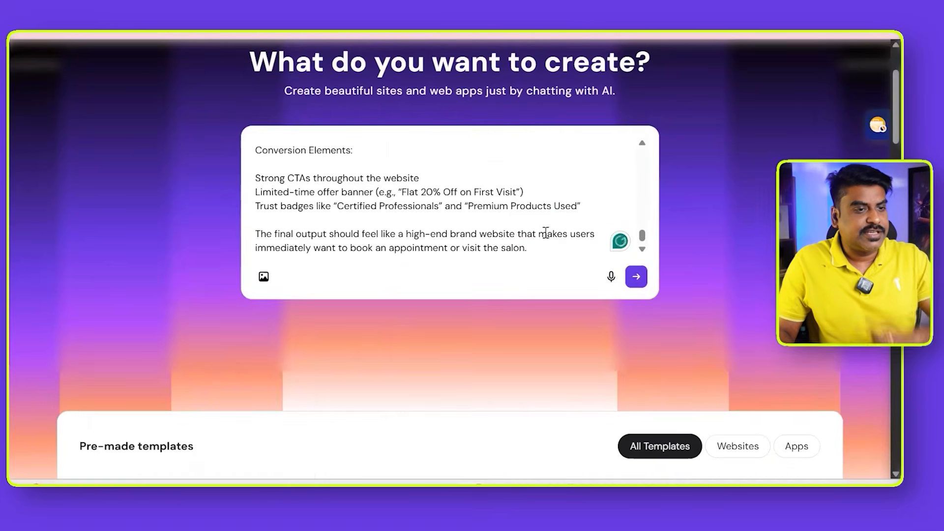
{"action": "left_click", "coordinate": [640, 283]}
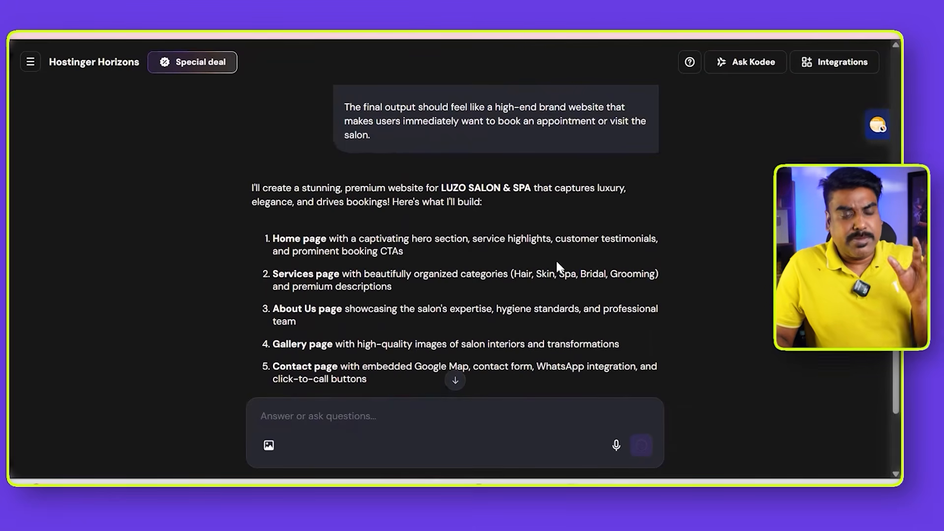
- Close the introductory quick guide and review the planned pages and features for the salon website in the chat
{"action": "scroll", "coordinate": [556, 263], "scroll_direction": "down", "scroll_amount": 2}
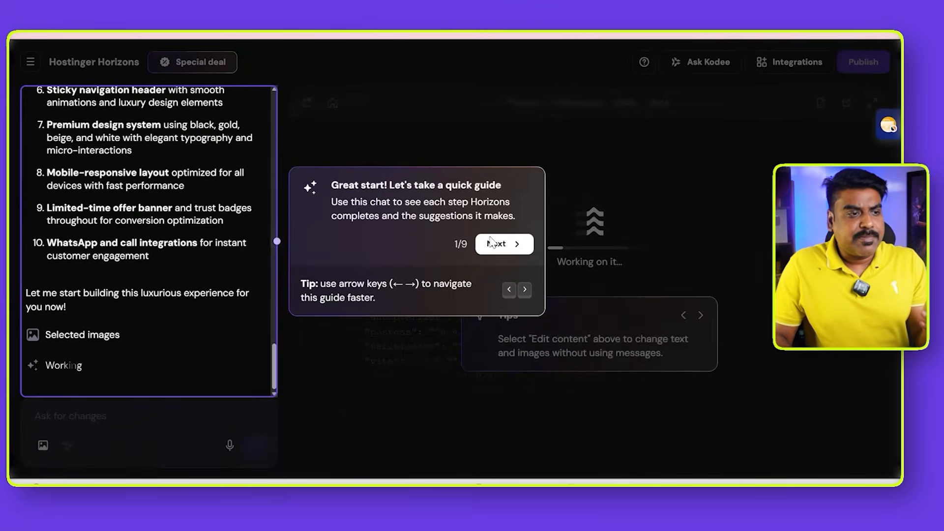
{"action": "left_click", "coordinate": [492, 244]}
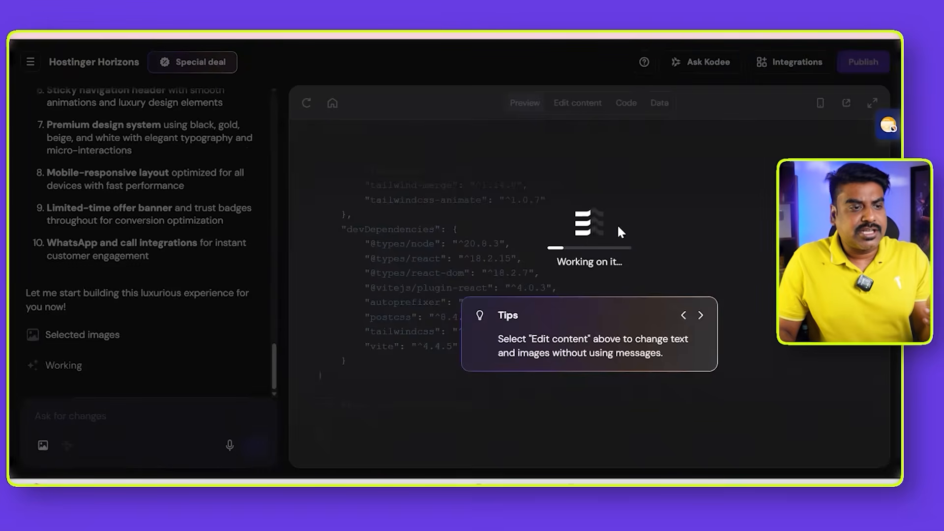
{"action": "left_click", "coordinate": [699, 315]}
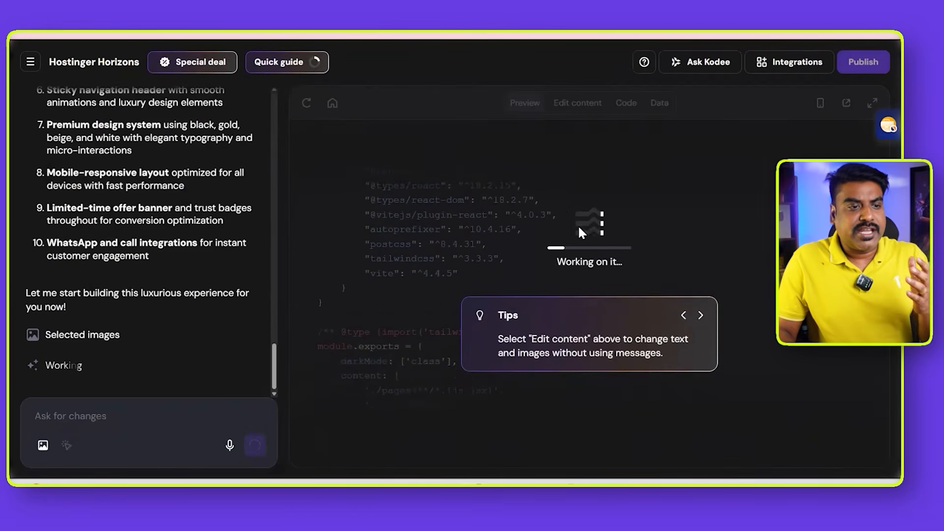
{"action": "scroll", "coordinate": [192, 305], "scroll_direction": "up", "scroll_amount": 3}
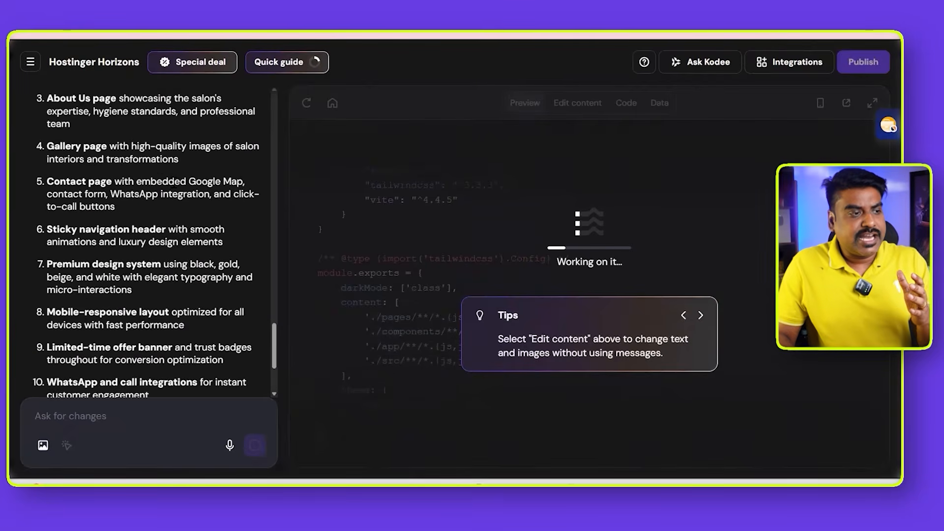
{"action": "scroll", "coordinate": [172, 212], "scroll_direction": "down", "scroll_amount": 3}
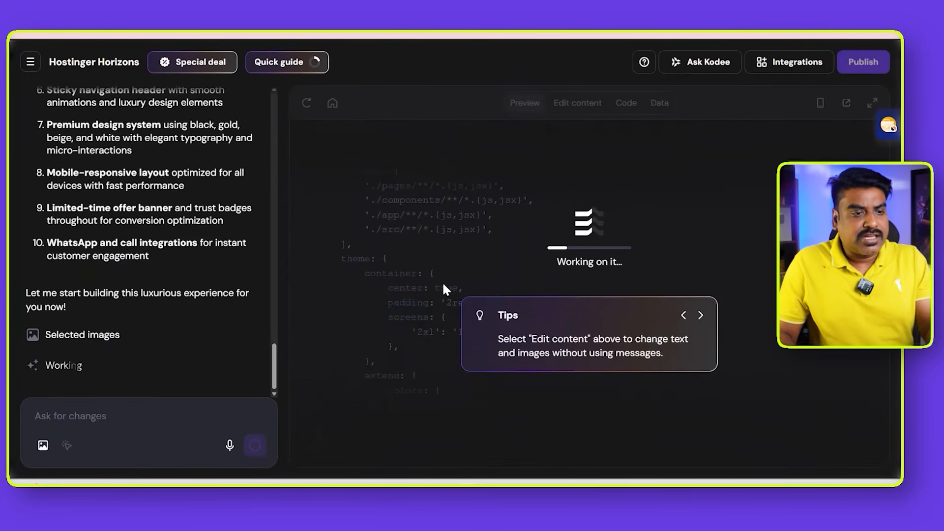
- Page through the tips on editing content and writing change requests while the website is being generated
{"action": "left_click", "coordinate": [701, 316]}
{"action": "left_click", "coordinate": [700, 316]}
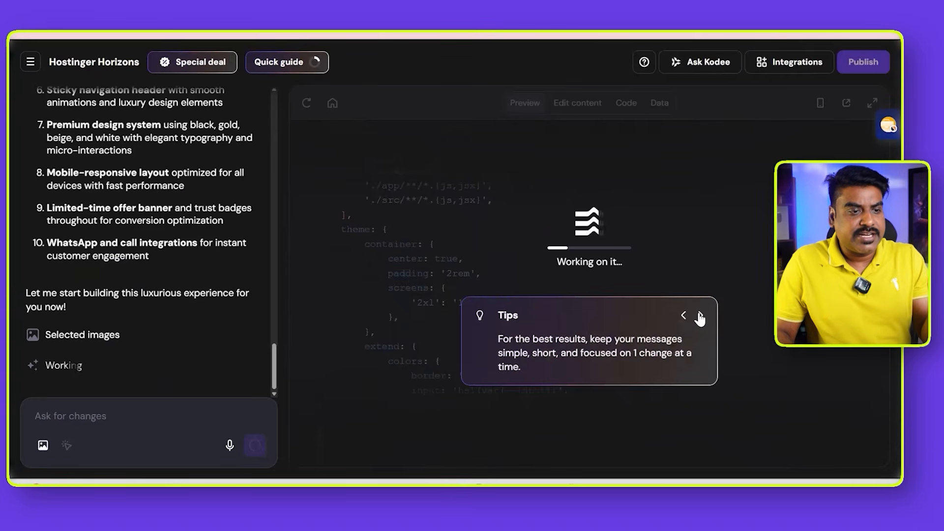
{"action": "left_click", "coordinate": [700, 316]}
{"action": "left_click", "coordinate": [700, 316]}
{"action": "left_click", "coordinate": [700, 316]}
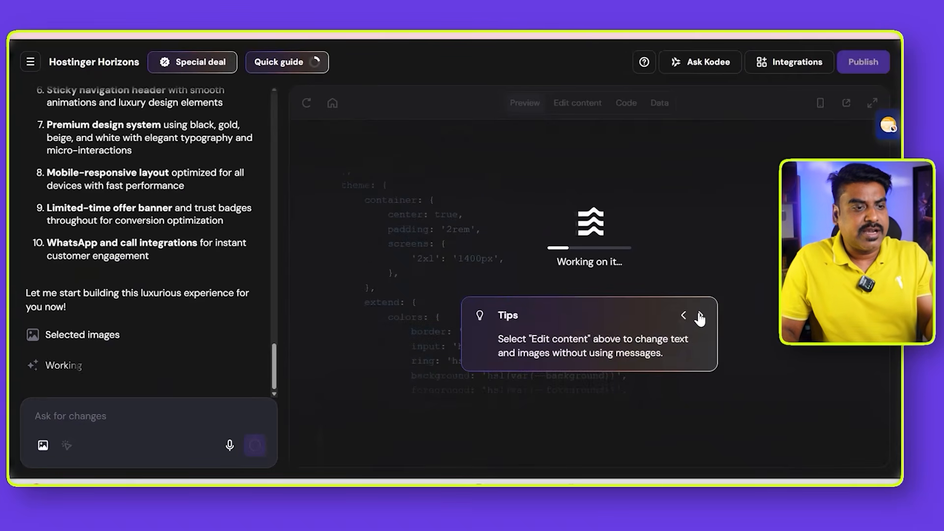
{"action": "left_click", "coordinate": [701, 316]}
{"action": "left_click", "coordinate": [700, 316]}
{"action": "left_click", "coordinate": [700, 316]}
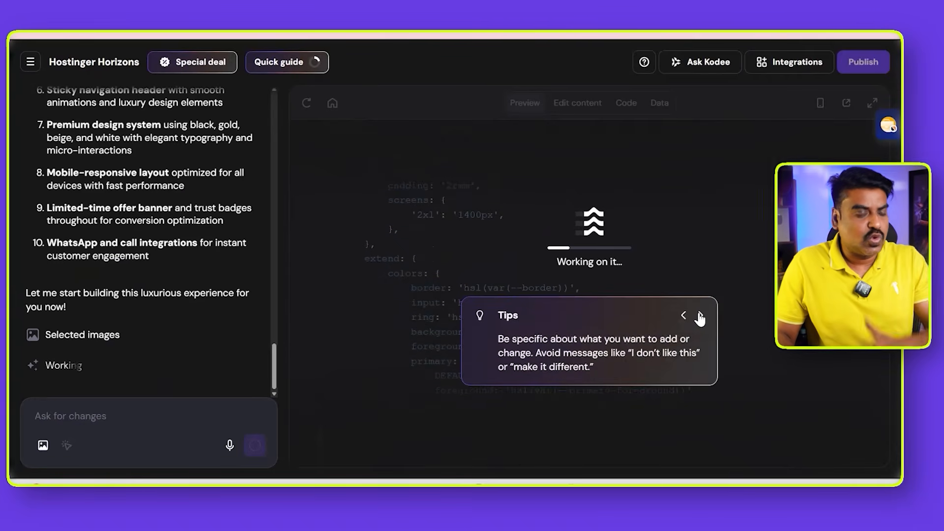
{"action": "left_click", "coordinate": [701, 317]}
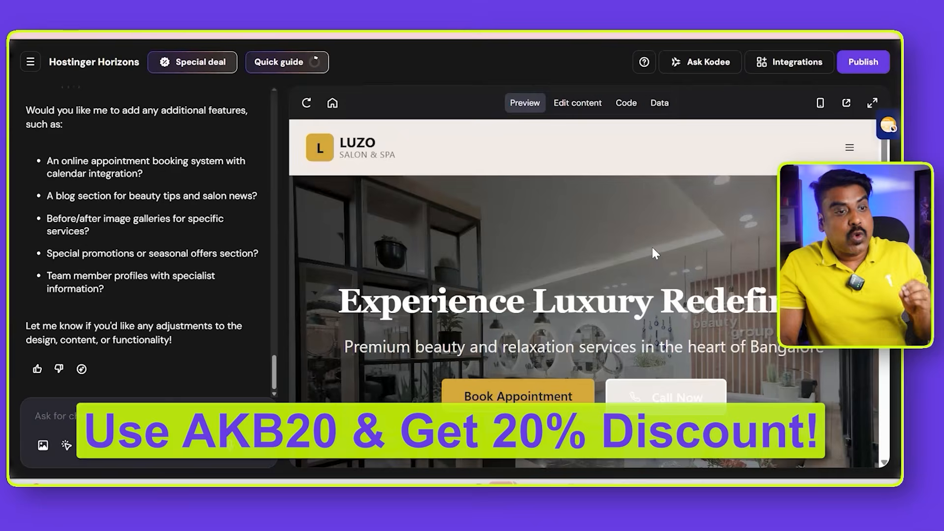
- Examine the generated homepage's hero heading, call-to-action buttons and first-visit offer banner in the preview
{"action": "scroll", "coordinate": [653, 249], "scroll_direction": "down", "scroll_amount": 4}
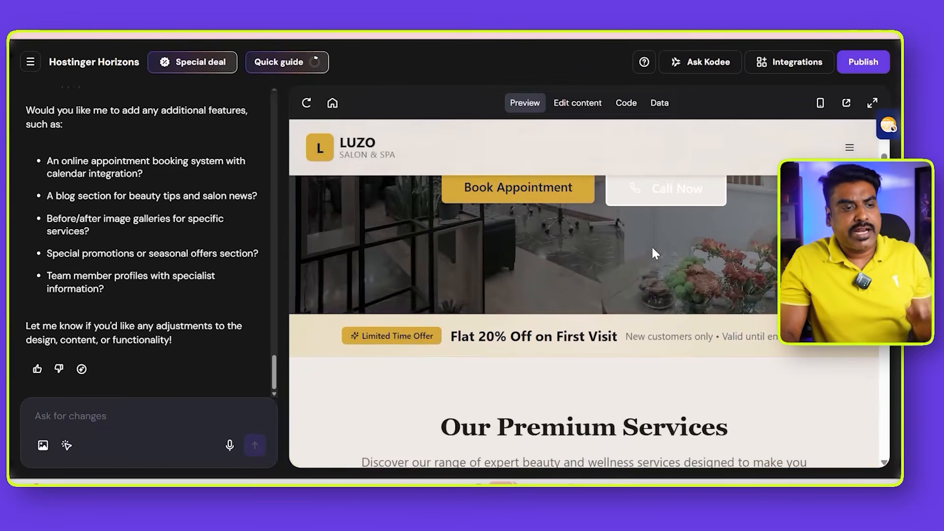
{"action": "scroll", "coordinate": [652, 248], "scroll_direction": "down", "scroll_amount": 3}
{"action": "scroll", "coordinate": [653, 249], "scroll_direction": "up", "scroll_amount": 3}
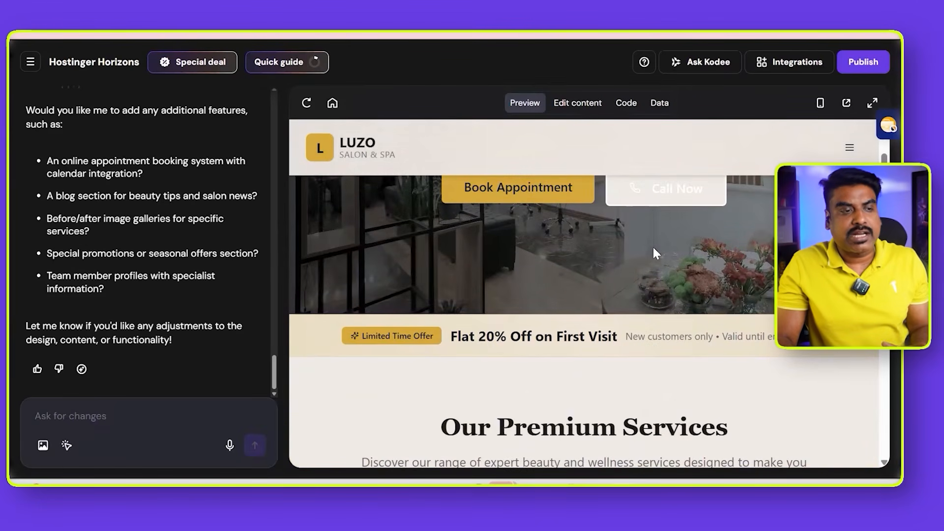
{"action": "scroll", "coordinate": [591, 232], "scroll_direction": "up", "scroll_amount": 4}
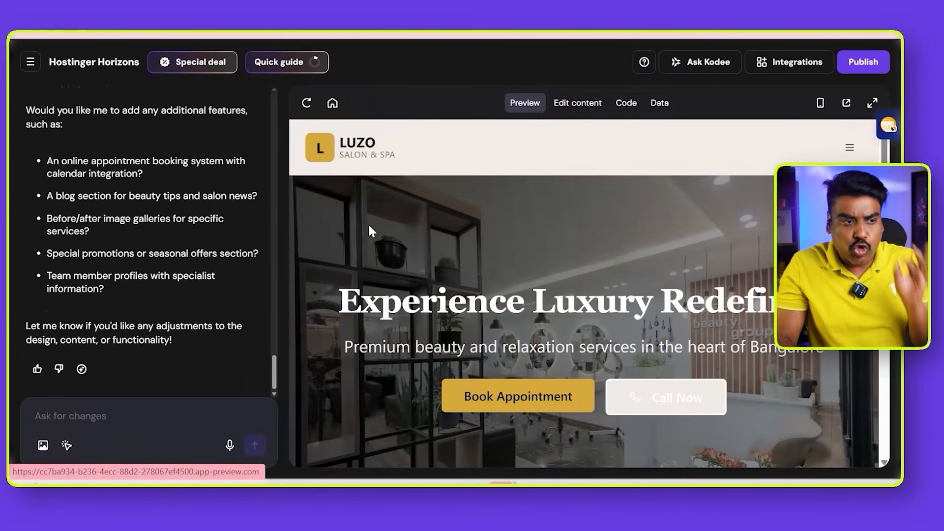
{"action": "left_click_drag", "start_coordinate": [337, 301], "coordinate": [812, 301]}
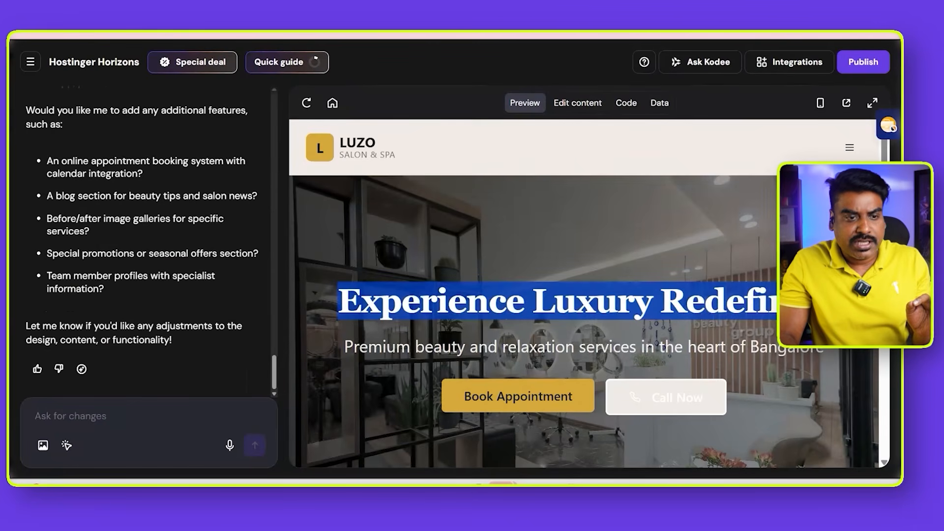
{"action": "scroll", "coordinate": [761, 316], "scroll_direction": "down", "scroll_amount": 2}
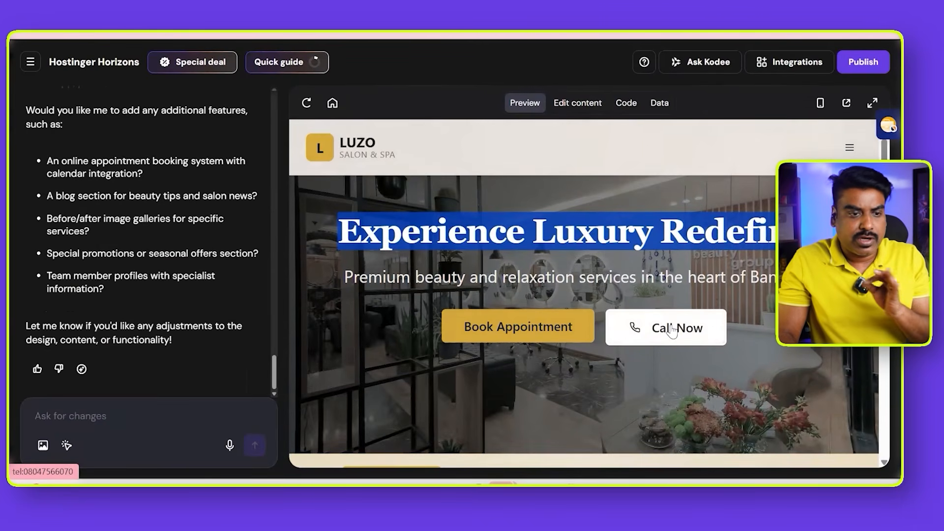
{"action": "scroll", "coordinate": [673, 343], "scroll_direction": "down", "scroll_amount": 6}
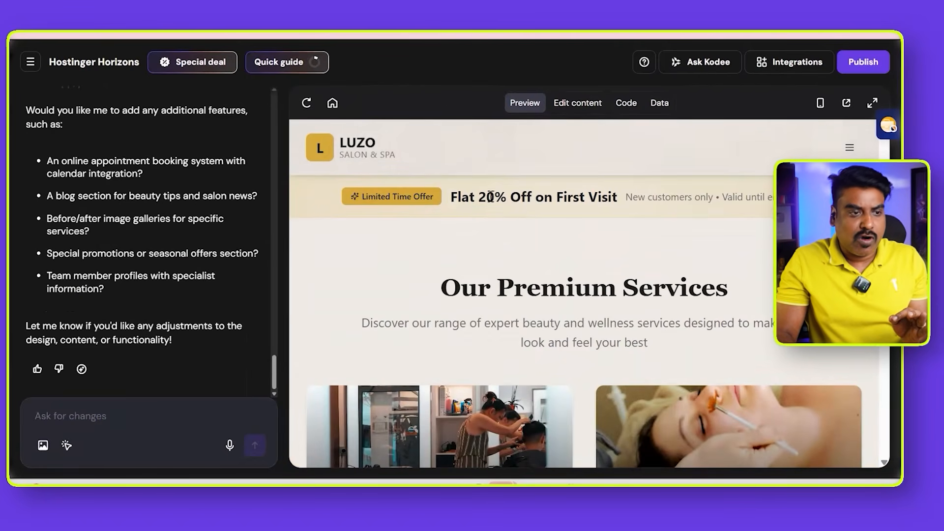
{"action": "left_click_drag", "start_coordinate": [450, 197], "coordinate": [613, 199]}
- Examine the hair, skin, spa, bridal and grooming service cards, including their prices, descriptions and booking buttons
{"action": "scroll", "coordinate": [612, 231], "scroll_direction": "down", "scroll_amount": 5}
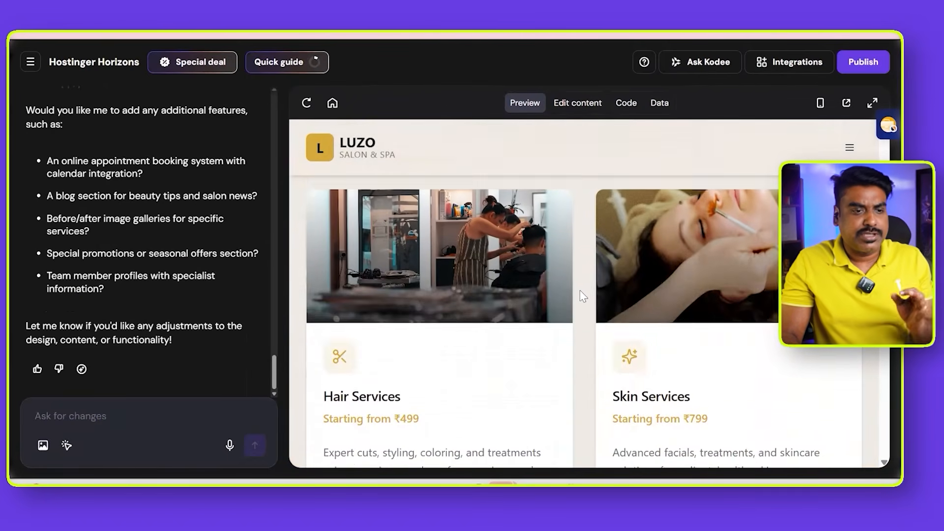
{"action": "scroll", "coordinate": [466, 316], "scroll_direction": "down", "scroll_amount": 2}
{"action": "scroll", "coordinate": [588, 280], "scroll_direction": "up", "scroll_amount": 2}
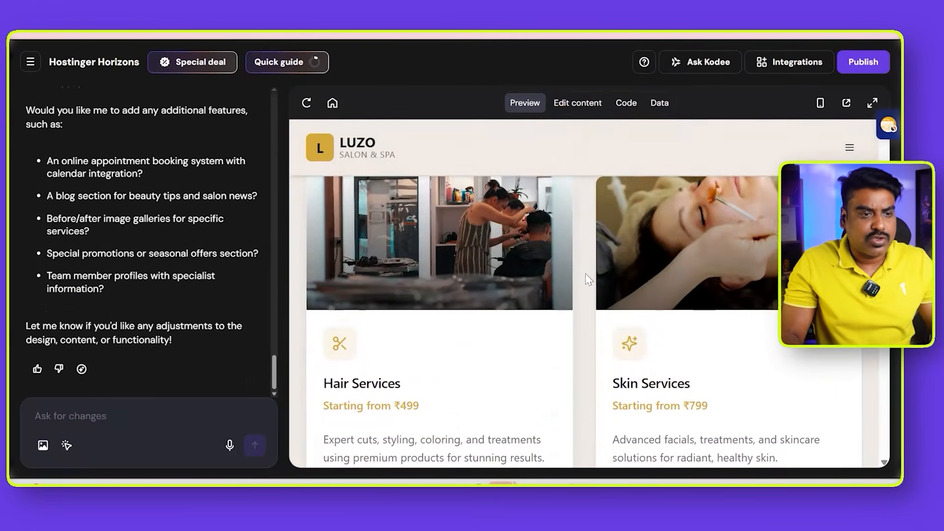
{"action": "scroll", "coordinate": [541, 280], "scroll_direction": "down", "scroll_amount": 5}
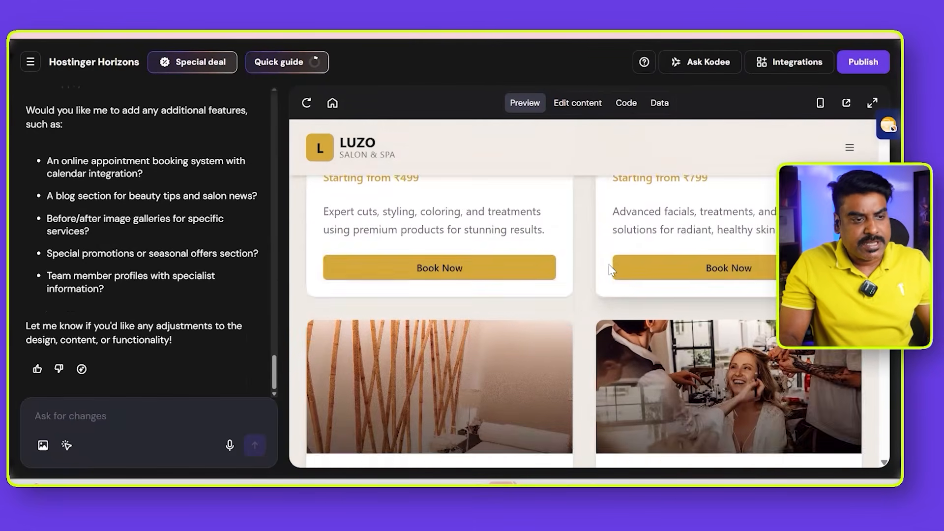
{"action": "scroll", "coordinate": [475, 295], "scroll_direction": "down", "scroll_amount": 4}
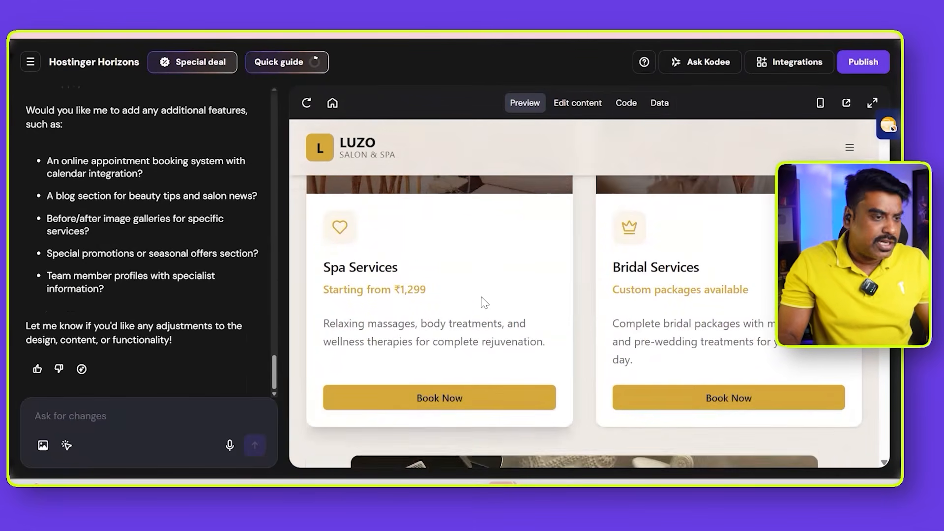
{"action": "scroll", "coordinate": [541, 306], "scroll_direction": "down", "scroll_amount": 1}
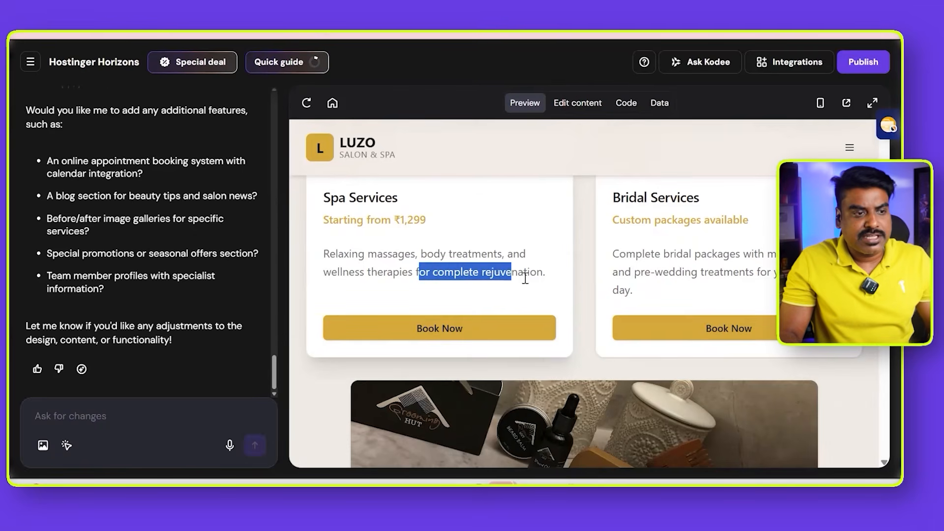
{"action": "left_click_drag", "start_coordinate": [487, 255], "coordinate": [521, 255]}
{"action": "scroll", "coordinate": [587, 276], "scroll_direction": "down", "scroll_amount": 7}
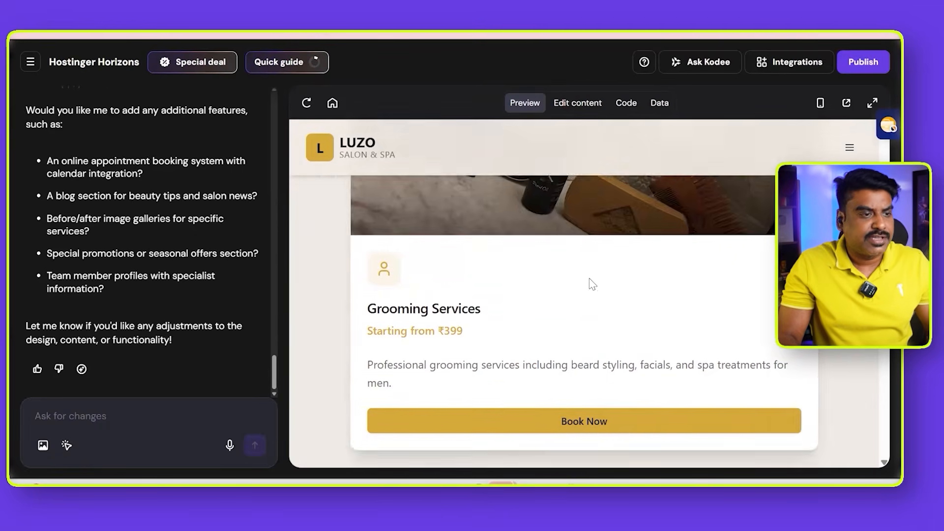
- Examine the homepage's trust badges and the client testimonials with their reviewer names
{"action": "scroll", "coordinate": [591, 284], "scroll_direction": "down", "scroll_amount": 7}
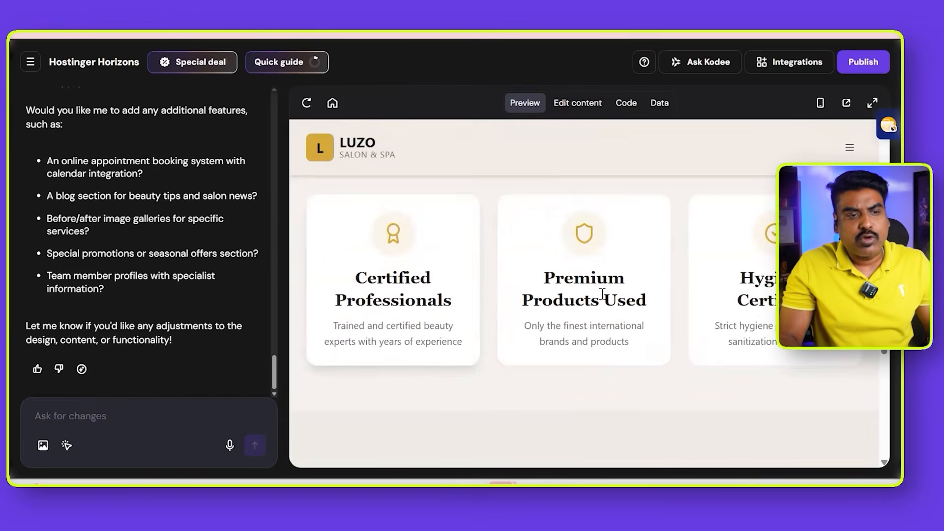
{"action": "scroll", "coordinate": [603, 294], "scroll_direction": "down", "scroll_amount": 3}
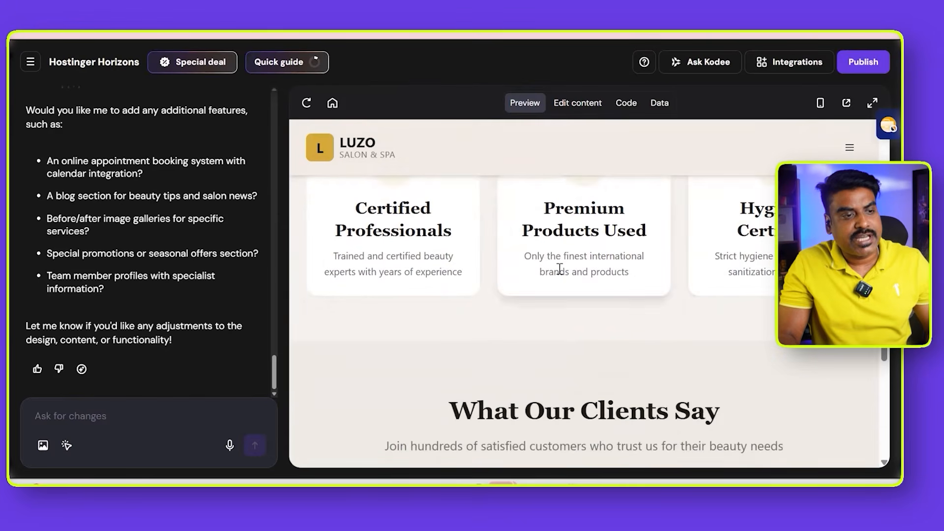
{"action": "scroll", "coordinate": [544, 256], "scroll_direction": "down", "scroll_amount": 5}
{"action": "scroll", "coordinate": [544, 256], "scroll_direction": "up", "scroll_amount": 5}
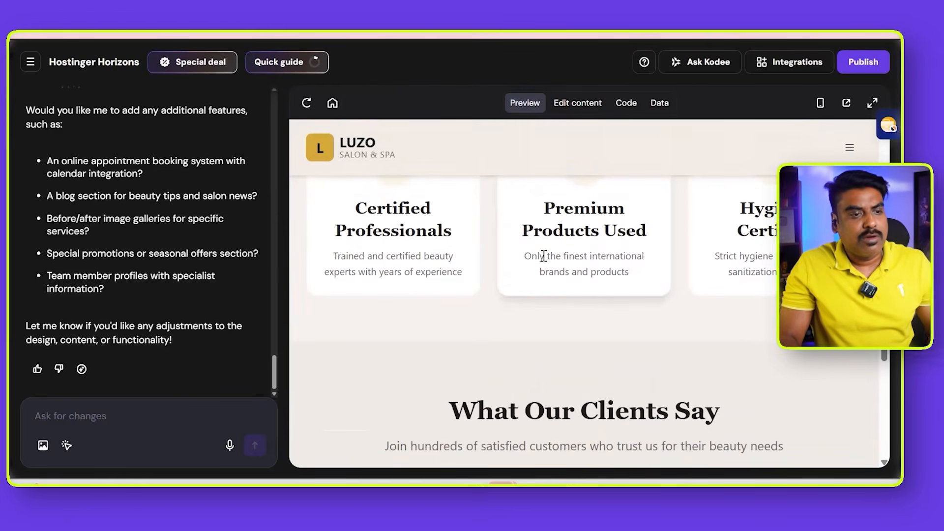
{"action": "scroll", "coordinate": [544, 256], "scroll_direction": "up", "scroll_amount": 5}
{"action": "scroll", "coordinate": [613, 316], "scroll_direction": "down", "scroll_amount": 5}
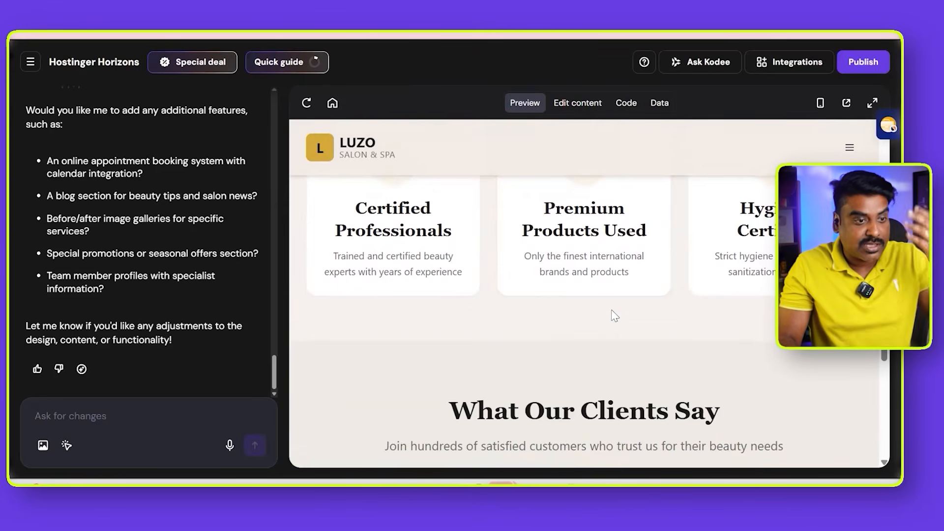
{"action": "scroll", "coordinate": [612, 312], "scroll_direction": "down", "scroll_amount": 5}
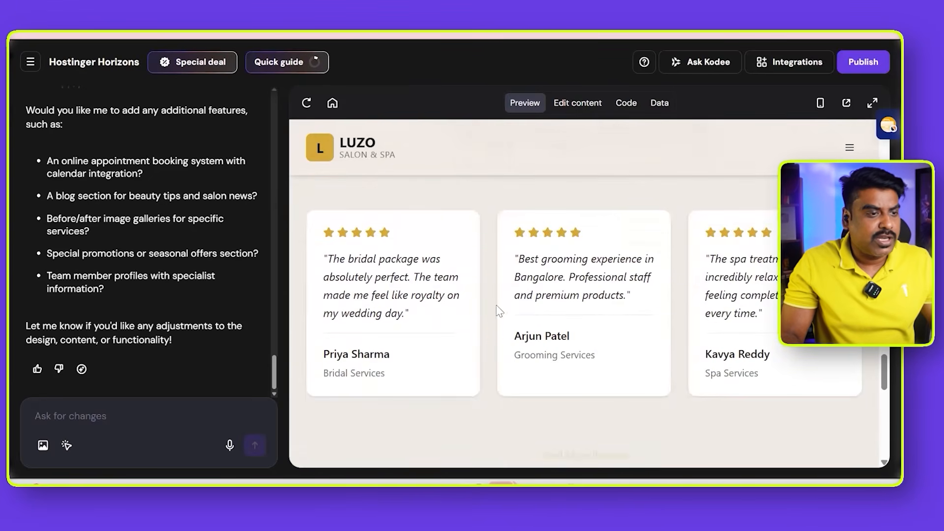
{"action": "left_click_drag", "start_coordinate": [392, 353], "coordinate": [323, 354]}
{"action": "left_click_drag", "start_coordinate": [572, 336], "coordinate": [514, 337]}
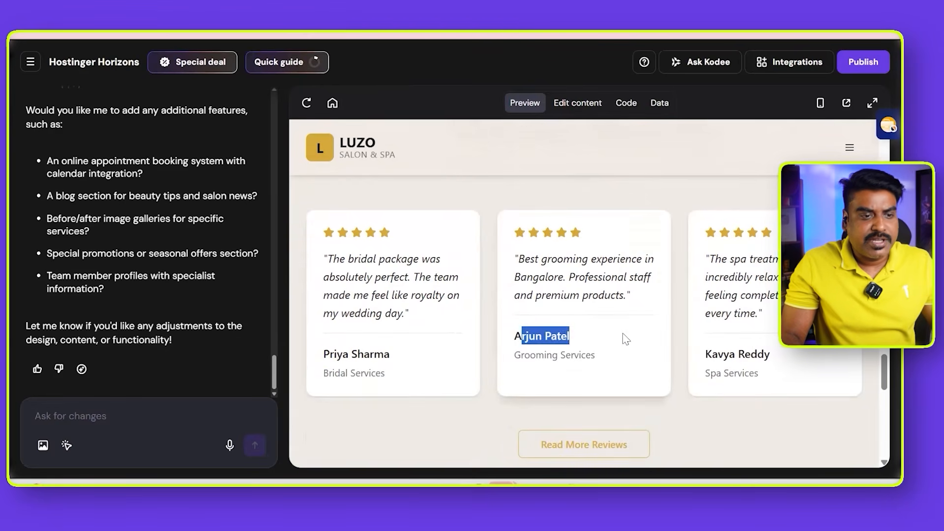
{"action": "left_click_drag", "start_coordinate": [771, 354], "coordinate": [704, 354]}
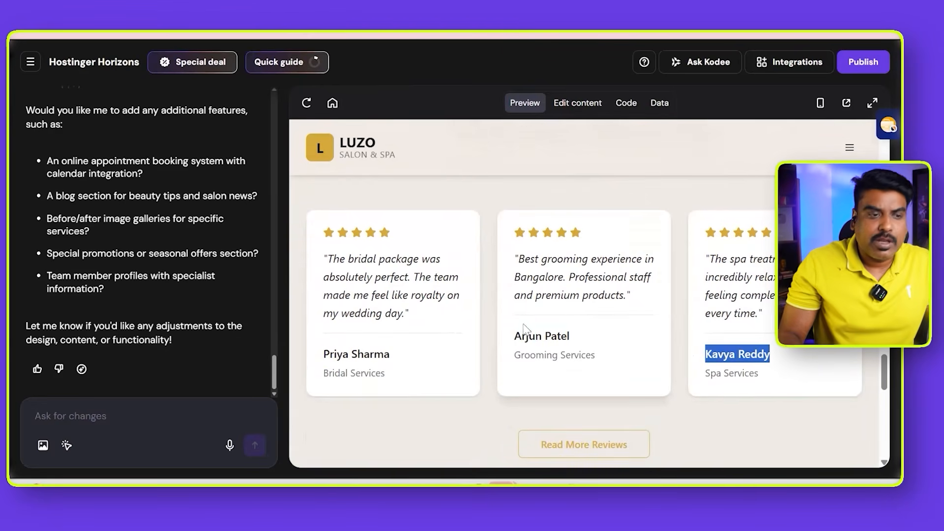
- Check the contact details, WhatsApp link and business hours in the website's footer
{"action": "scroll", "coordinate": [524, 326], "scroll_direction": "down", "scroll_amount": 10}
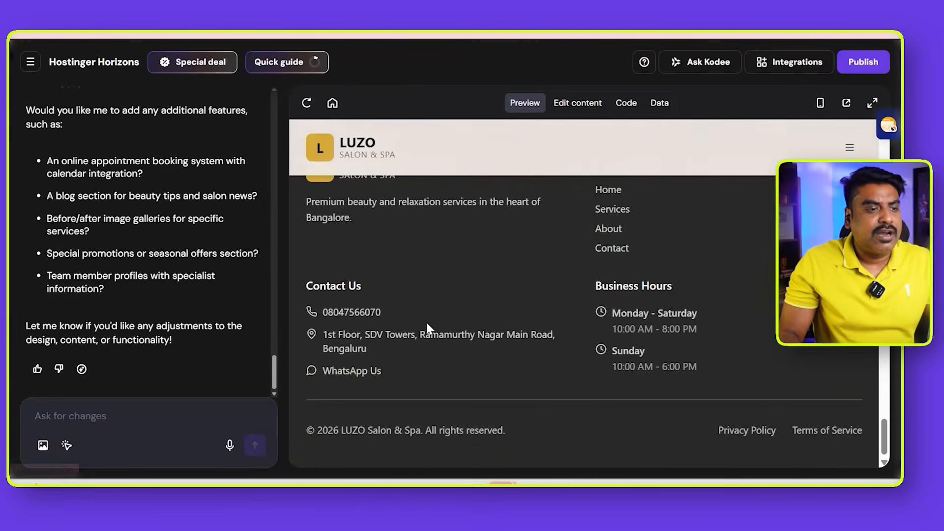
{"action": "left_click_drag", "start_coordinate": [417, 372], "coordinate": [344, 367]}
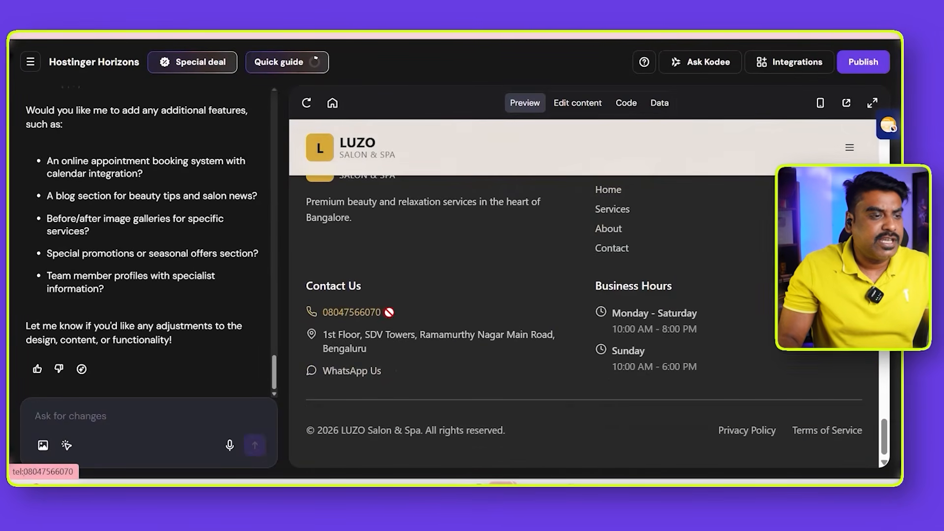
{"action": "left_click_drag", "start_coordinate": [389, 312], "coordinate": [413, 343]}
{"action": "scroll", "coordinate": [424, 335], "scroll_direction": "up", "scroll_amount": 3}
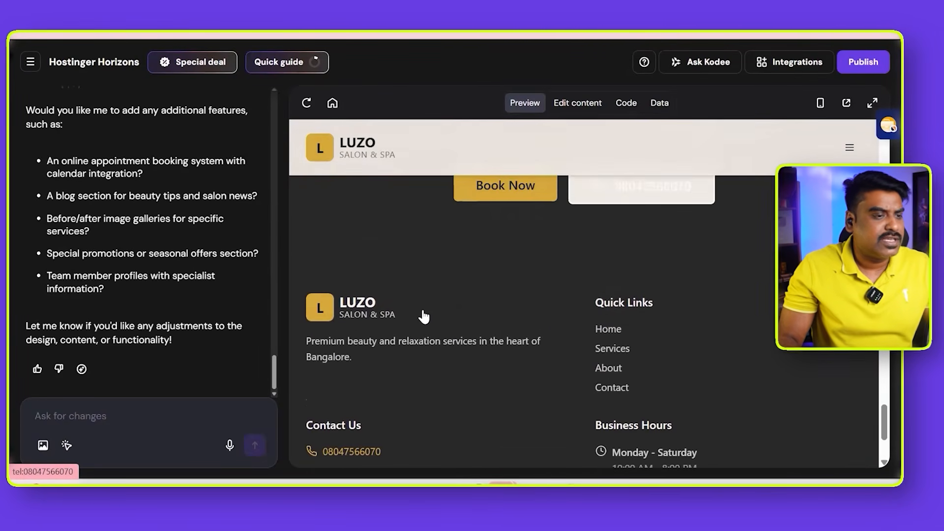
- Check the rest of the website's footer, and open the Services page to examine its hair and skin service cards
{"action": "scroll", "coordinate": [424, 317], "scroll_direction": "down", "scroll_amount": 2}
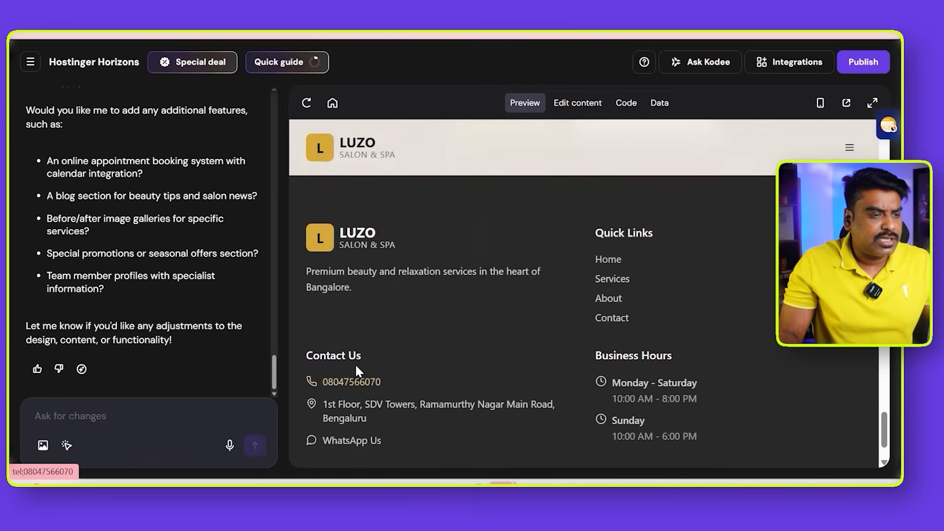
{"action": "scroll", "coordinate": [361, 356], "scroll_direction": "down", "scroll_amount": 2}
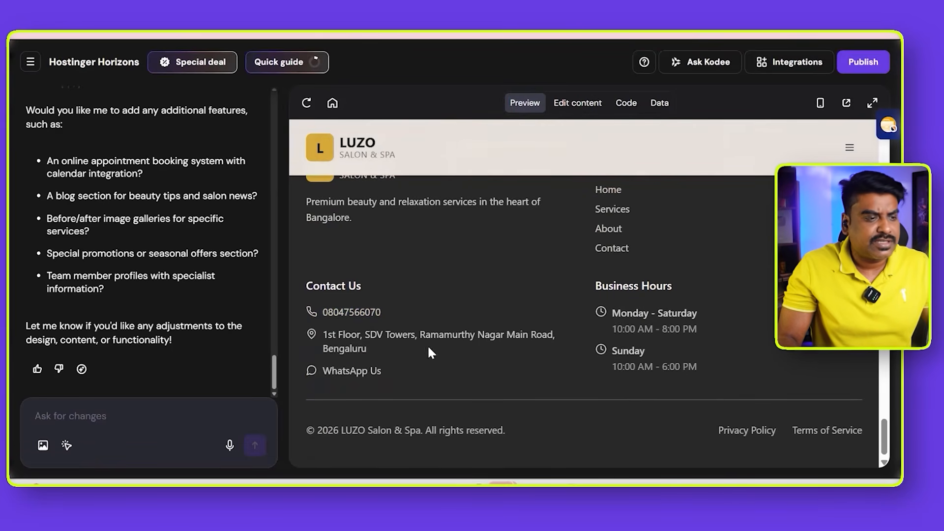
{"action": "left_click", "coordinate": [849, 147]}
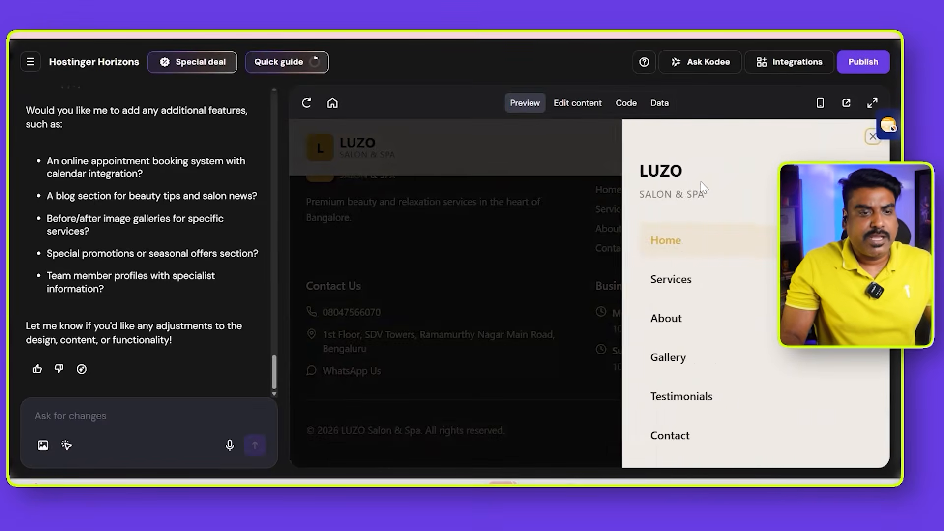
{"action": "left_click", "coordinate": [674, 275]}
{"action": "scroll", "coordinate": [674, 275], "scroll_direction": "down", "scroll_amount": 10}
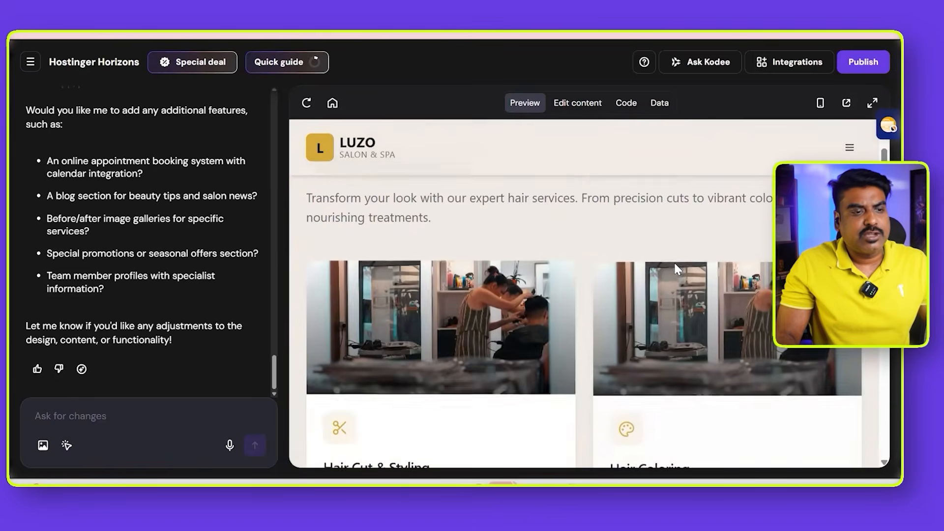
{"action": "scroll", "coordinate": [675, 265], "scroll_direction": "down", "scroll_amount": 2}
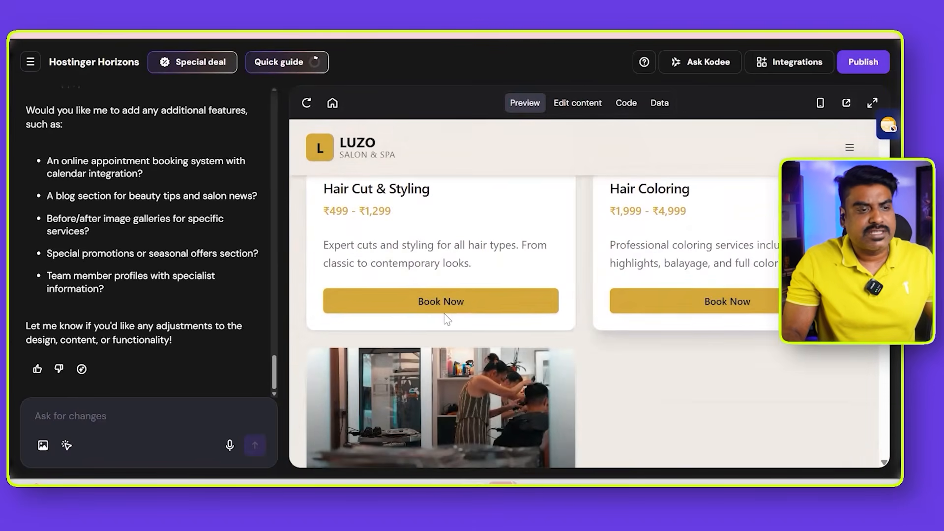
{"action": "scroll", "coordinate": [695, 305], "scroll_direction": "down", "scroll_amount": 10}
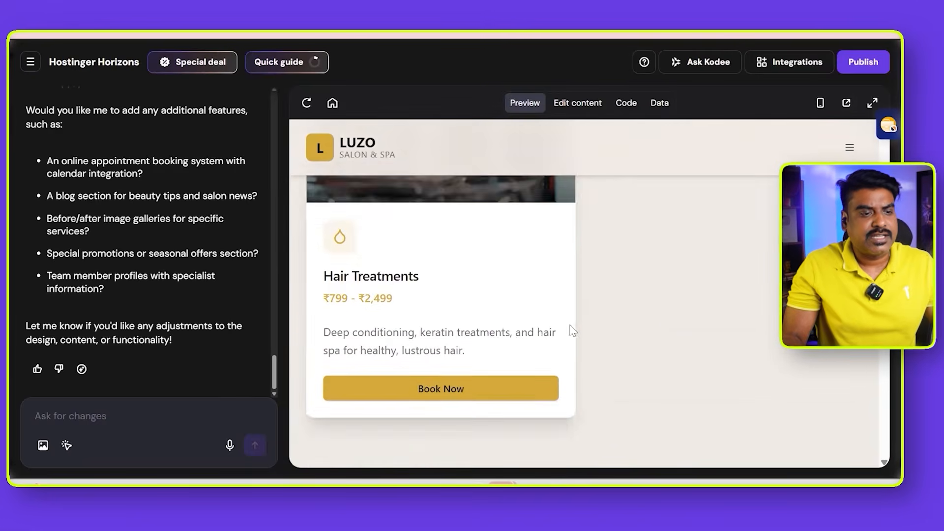
{"action": "scroll", "coordinate": [662, 325], "scroll_direction": "down", "scroll_amount": 6}
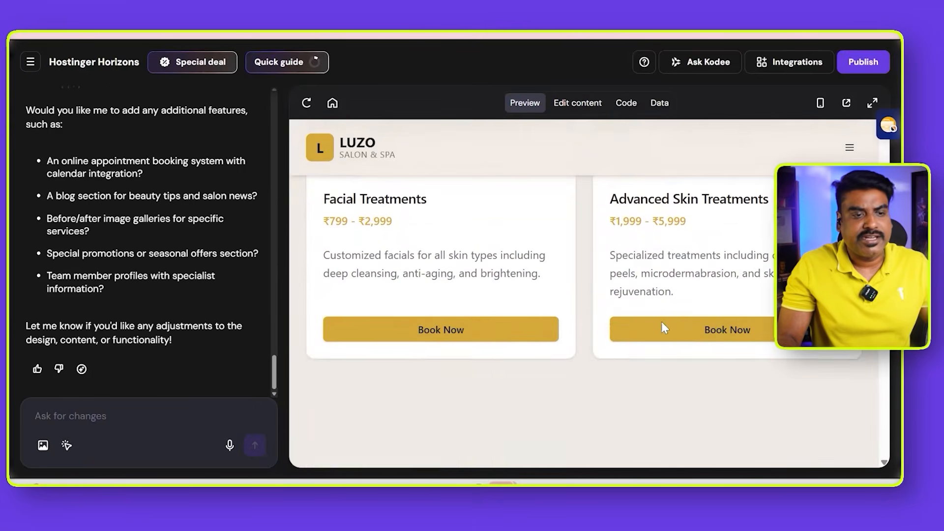
- Open the website's About page and read the Our Story section
{"action": "left_click", "coordinate": [850, 147]}
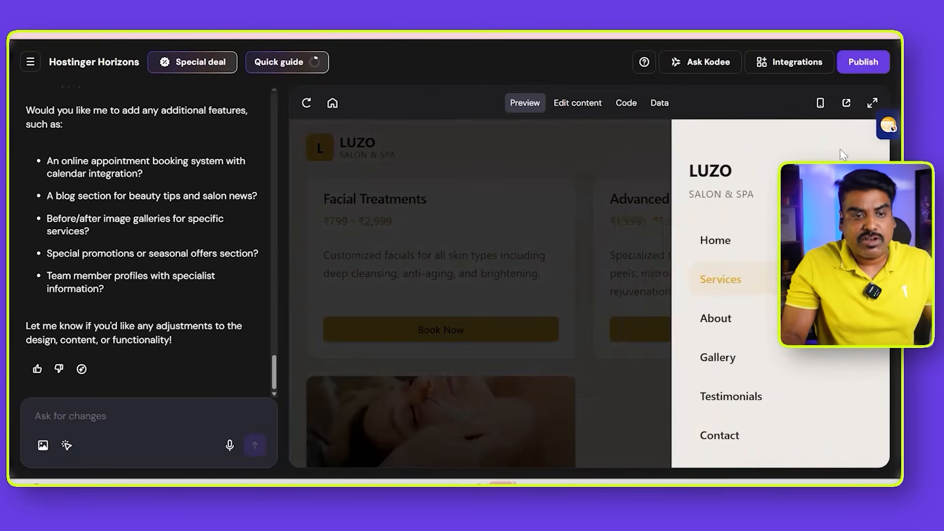
{"action": "left_click", "coordinate": [685, 328]}
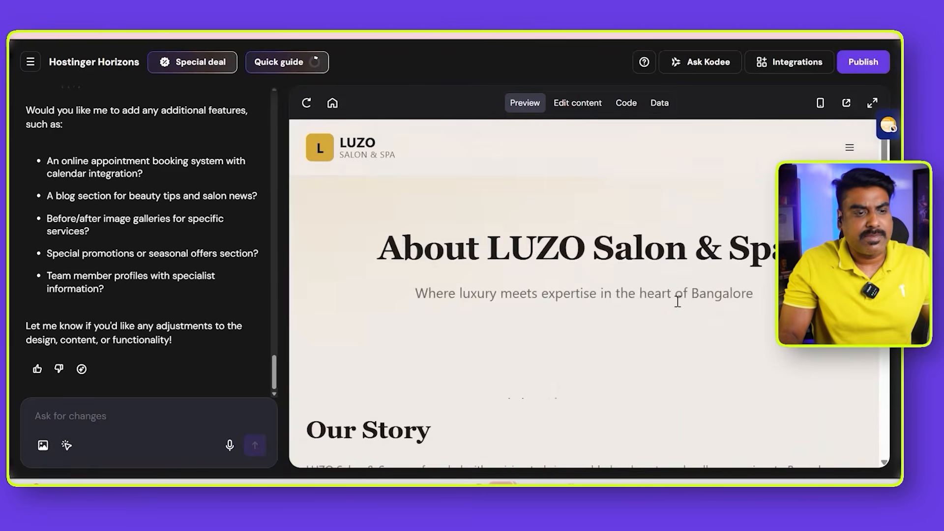
{"action": "scroll", "coordinate": [677, 301], "scroll_direction": "down", "scroll_amount": 5}
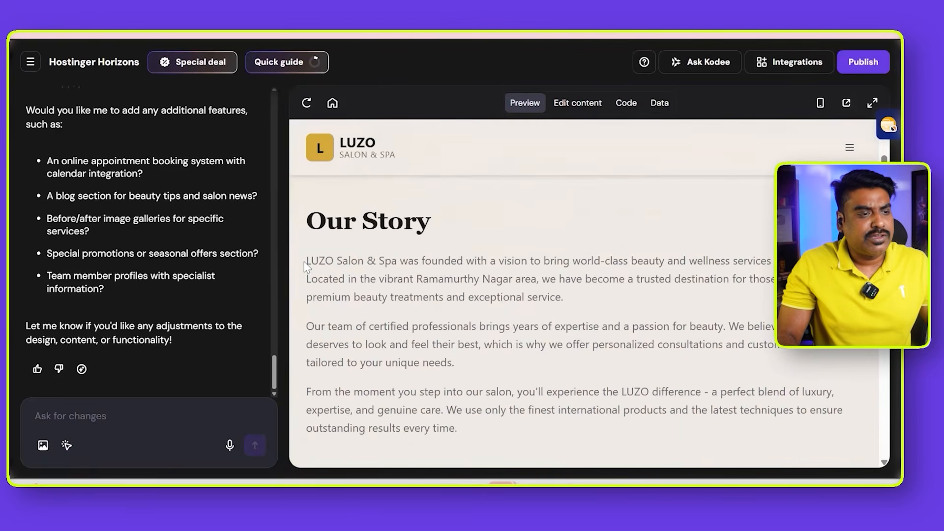
{"action": "left_click_drag", "start_coordinate": [306, 261], "coordinate": [490, 261]}
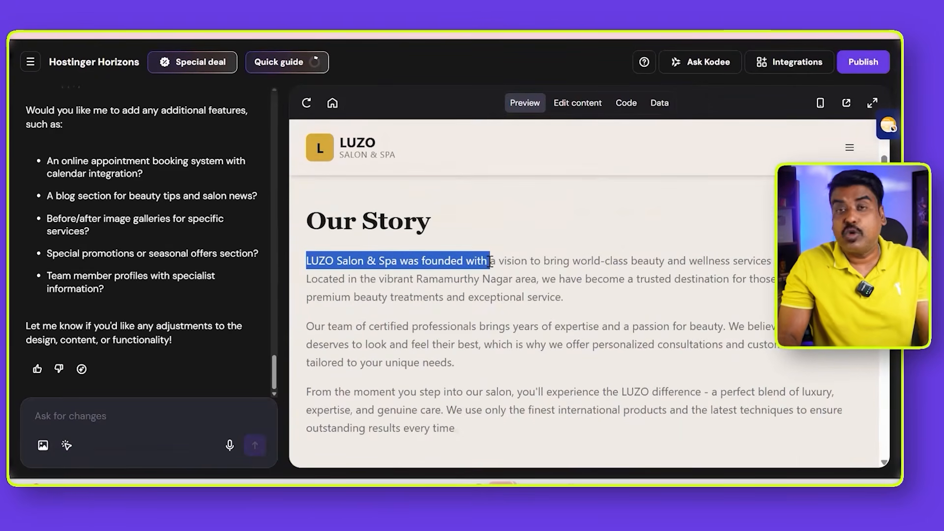
- Open the website's Gallery page and examine the salon interior, hair, spa and skin service photos
{"action": "left_click", "coordinate": [850, 148]}
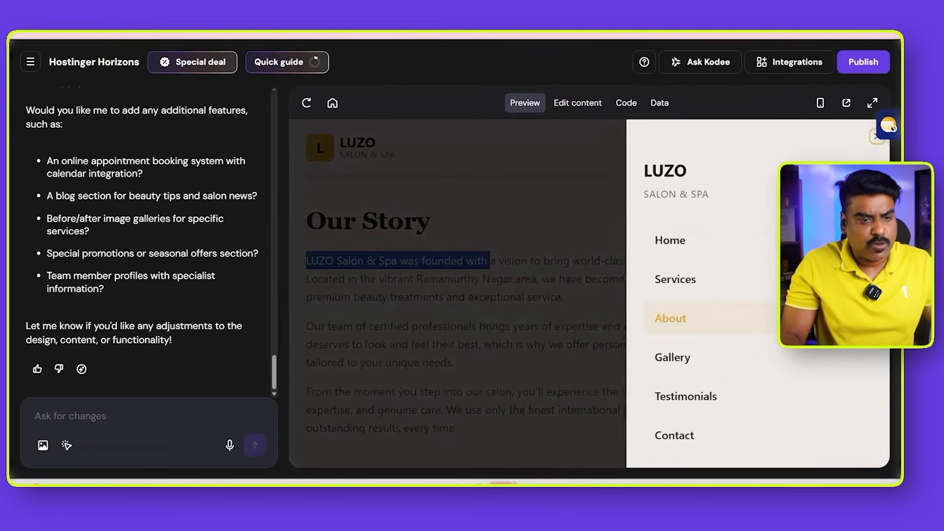
{"action": "left_click", "coordinate": [687, 363]}
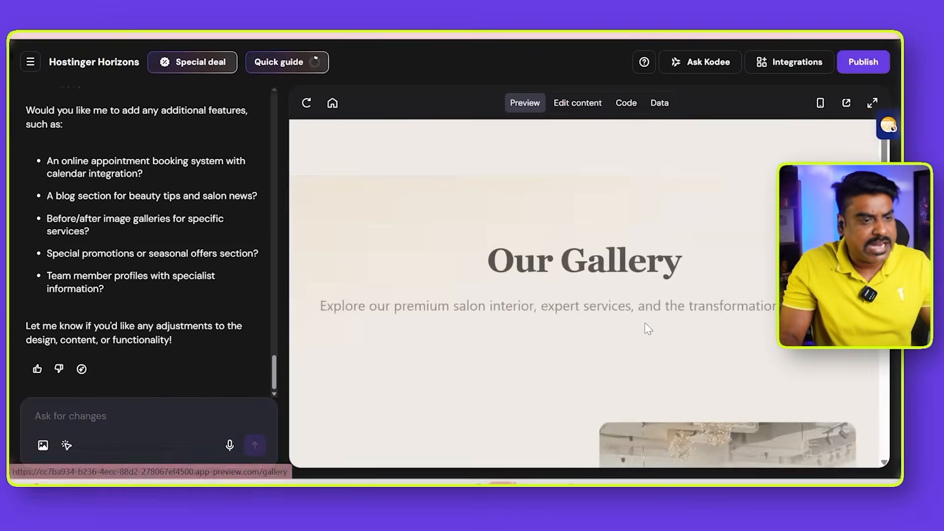
{"action": "scroll", "coordinate": [644, 324], "scroll_direction": "down", "scroll_amount": 5}
{"action": "scroll", "coordinate": [638, 328], "scroll_direction": "down", "scroll_amount": 5}
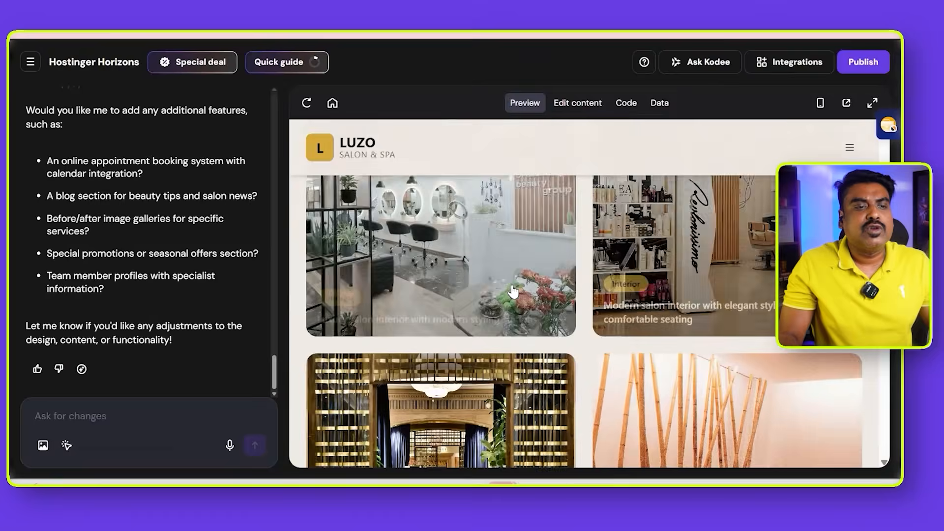
{"action": "scroll", "coordinate": [618, 290], "scroll_direction": "down", "scroll_amount": 5}
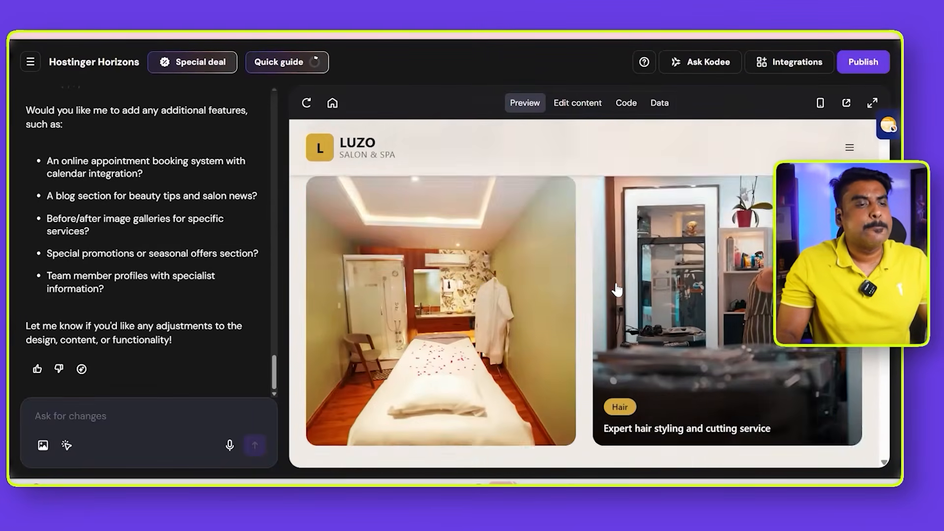
{"action": "scroll", "coordinate": [619, 291], "scroll_direction": "down", "scroll_amount": 5}
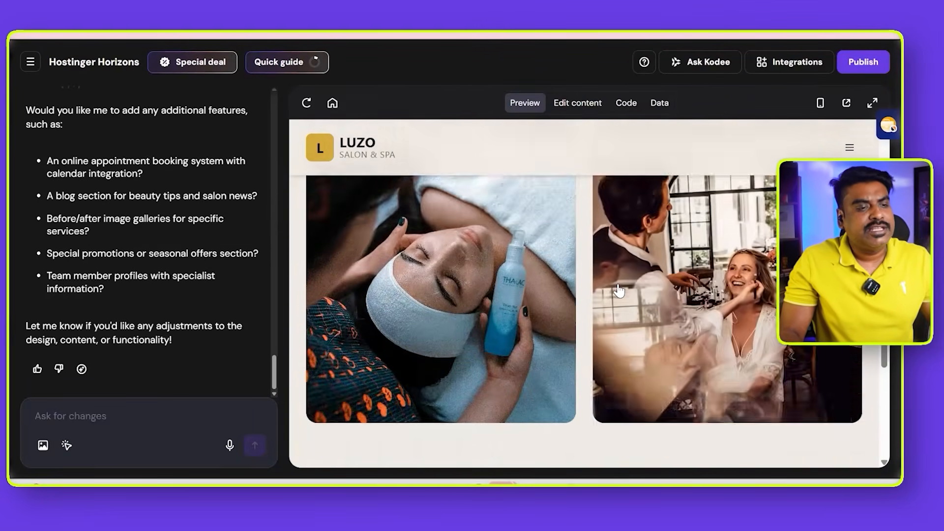
{"action": "scroll", "coordinate": [619, 291], "scroll_direction": "up", "scroll_amount": 5}
{"action": "scroll", "coordinate": [619, 291], "scroll_direction": "up", "scroll_amount": 5}
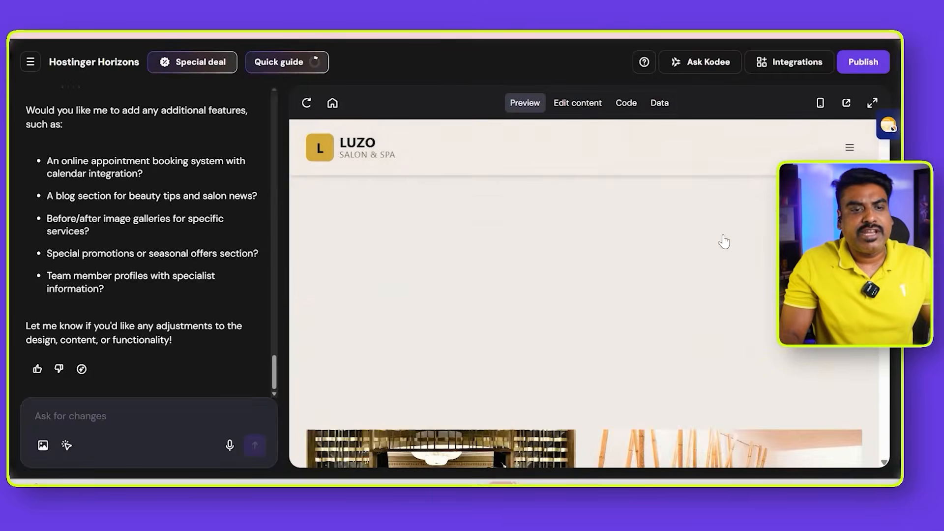
- Open the website's Testimonials page and examine the client reviews and the Video Testimonials section
{"action": "left_click", "coordinate": [849, 147]}
{"action": "left_click", "coordinate": [687, 399]}
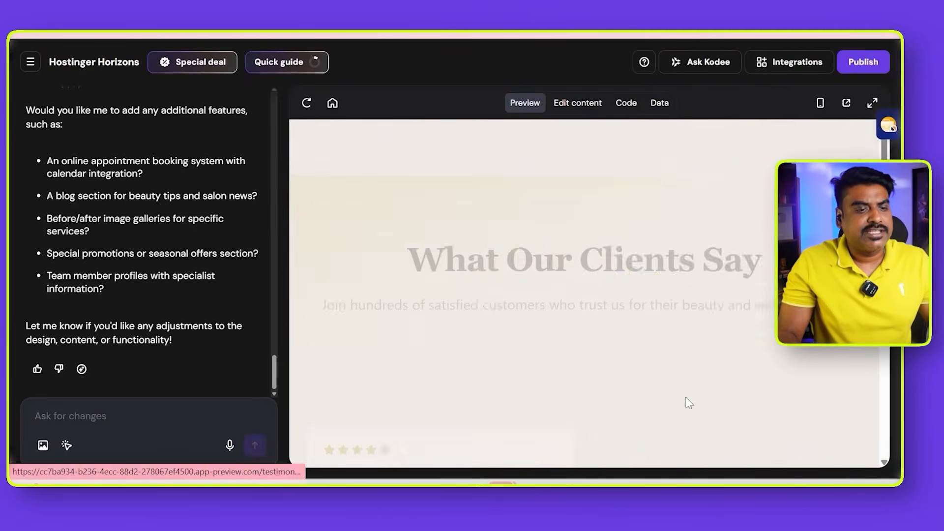
{"action": "scroll", "coordinate": [609, 324], "scroll_direction": "down", "scroll_amount": 4}
{"action": "scroll", "coordinate": [608, 324], "scroll_direction": "down", "scroll_amount": 12}
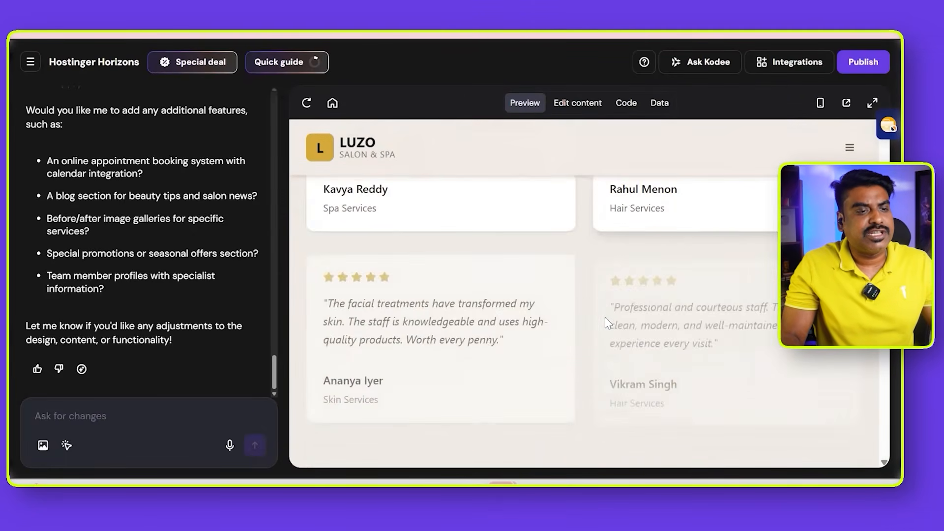
{"action": "scroll", "coordinate": [608, 323], "scroll_direction": "down", "scroll_amount": 3}
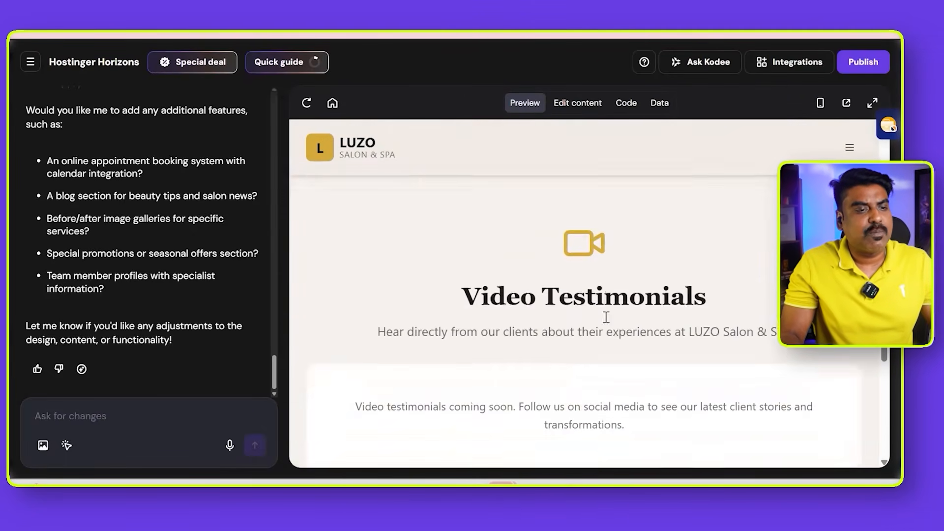
{"action": "scroll", "coordinate": [609, 323], "scroll_direction": "up", "scroll_amount": 7}
{"action": "scroll", "coordinate": [609, 323], "scroll_direction": "up", "scroll_amount": 6}
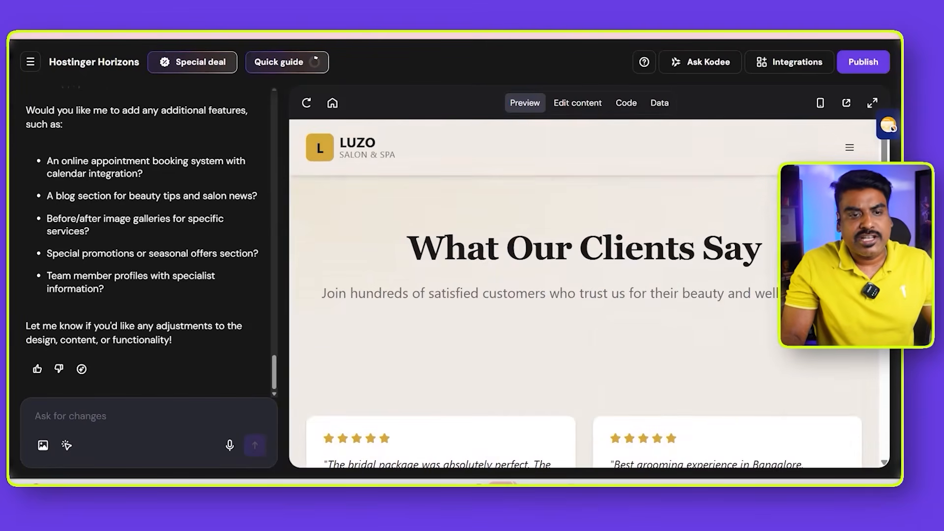
- Open the website's Contact page and examine the phone, WhatsApp, address and business hours cards
{"action": "left_click", "coordinate": [853, 154]}
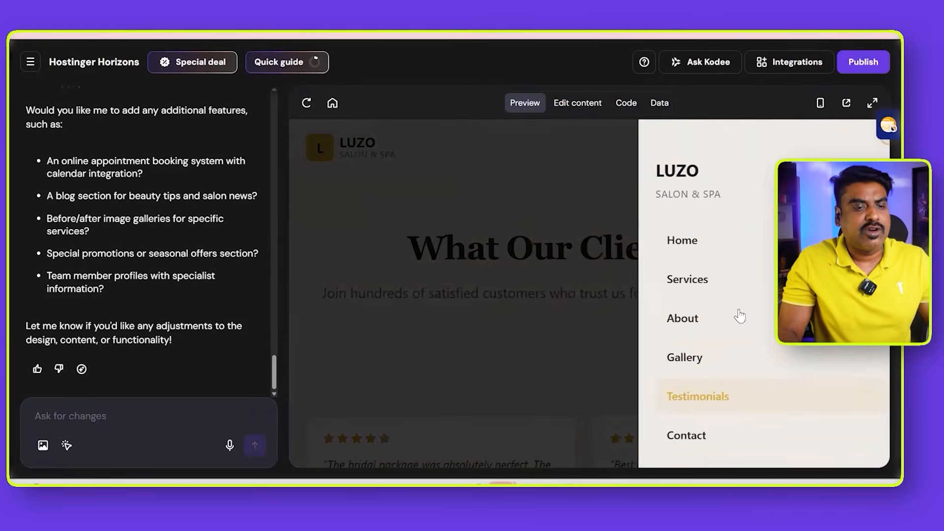
{"action": "left_click", "coordinate": [691, 422]}
{"action": "scroll", "coordinate": [527, 281], "scroll_direction": "down", "scroll_amount": 3}
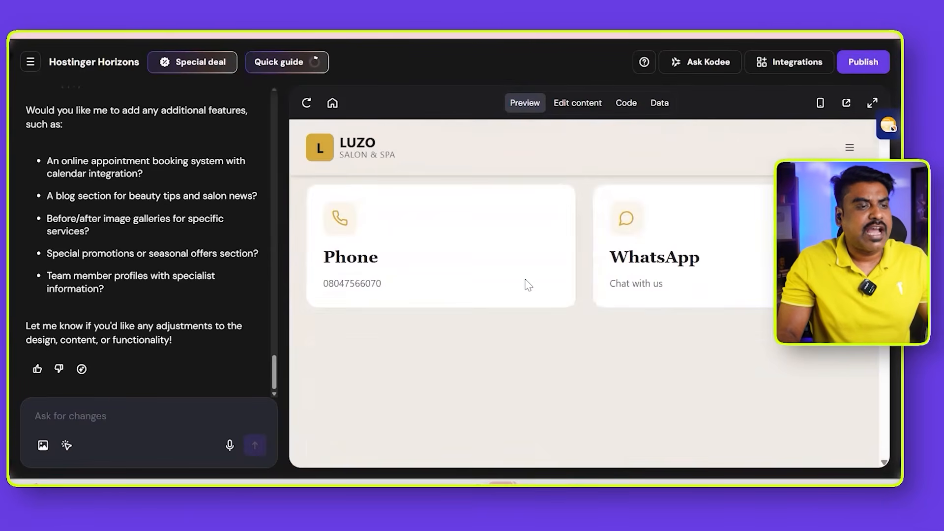
{"action": "scroll", "coordinate": [400, 276], "scroll_direction": "down", "scroll_amount": 4}
{"action": "scroll", "coordinate": [403, 273], "scroll_direction": "up", "scroll_amount": 4}
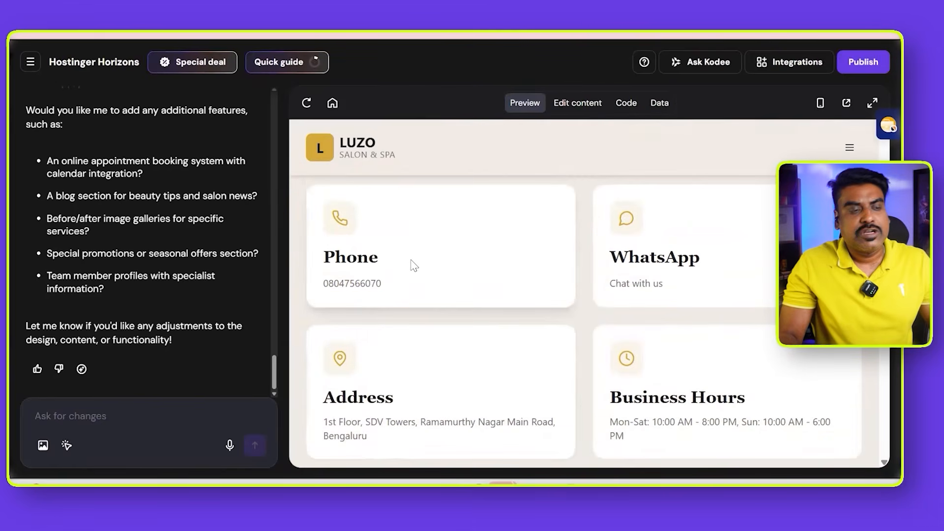
{"action": "scroll", "coordinate": [595, 302], "scroll_direction": "down", "scroll_amount": 3}
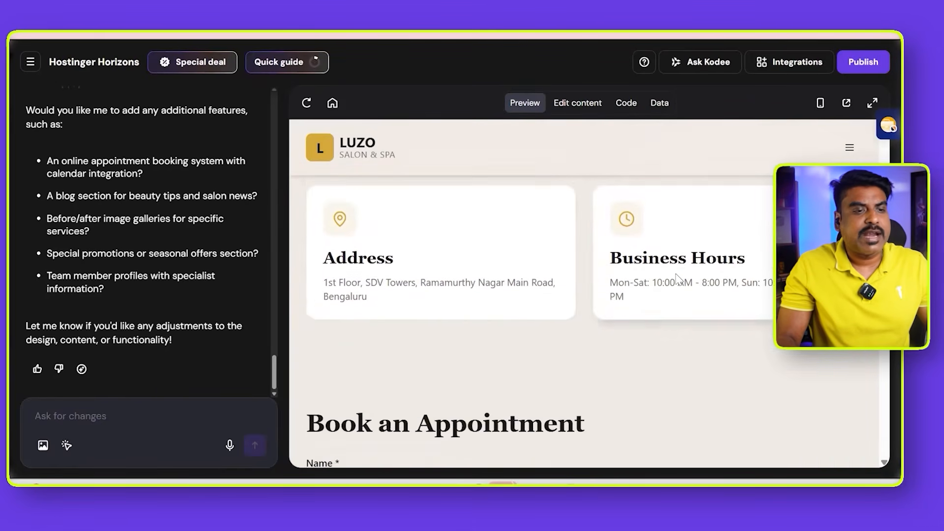
- Examine the Contact page's Book an Appointment form and the salon's location on the Find Us map
{"action": "scroll", "coordinate": [680, 279], "scroll_direction": "down", "scroll_amount": 4}
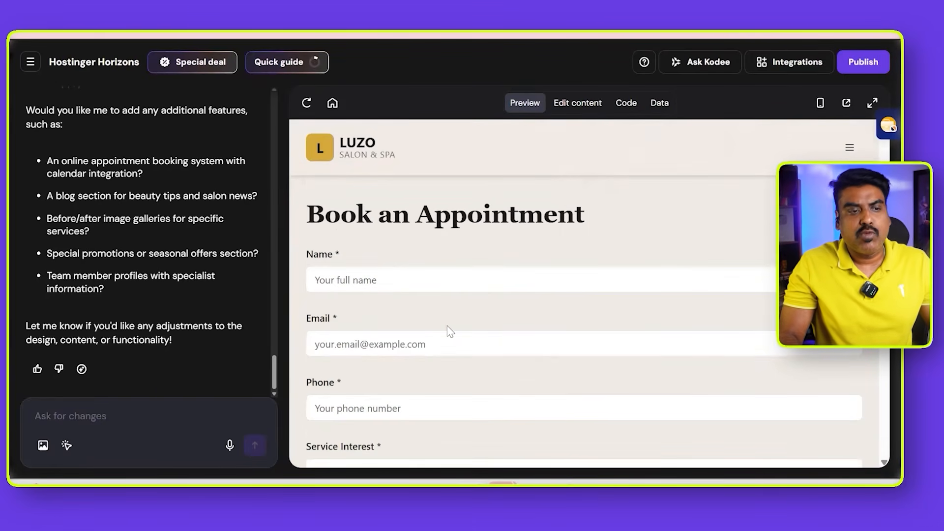
{"action": "scroll", "coordinate": [448, 328], "scroll_direction": "down", "scroll_amount": 10}
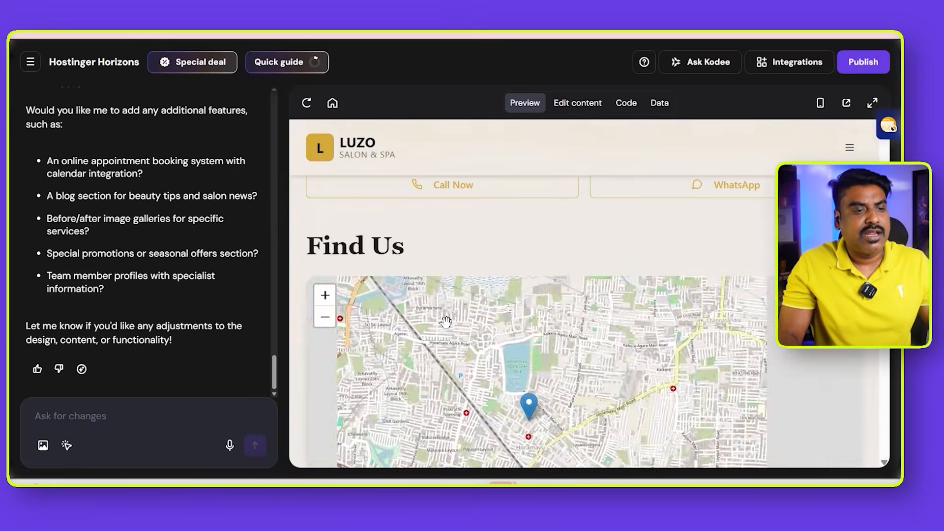
{"action": "scroll", "coordinate": [535, 284], "scroll_direction": "down", "scroll_amount": 3}
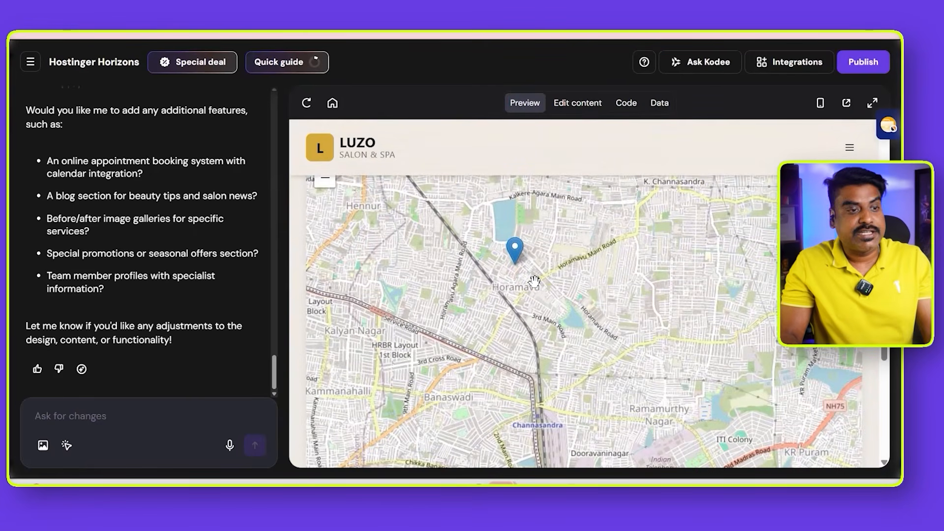
{"action": "scroll", "coordinate": [534, 282], "scroll_direction": "up", "scroll_amount": 2}
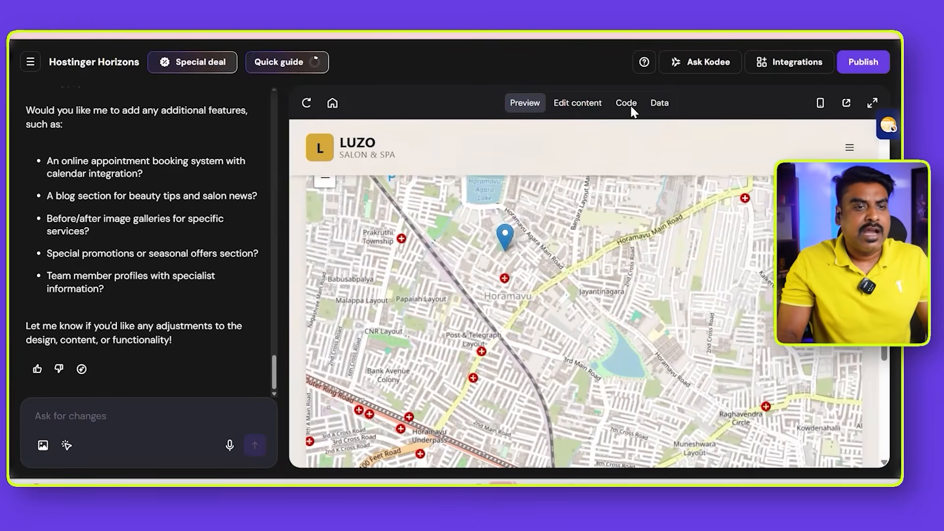
- Switch the preview to mobile view and examine the homepage's hero section and service cards in that layout
{"action": "left_click", "coordinate": [821, 103]}
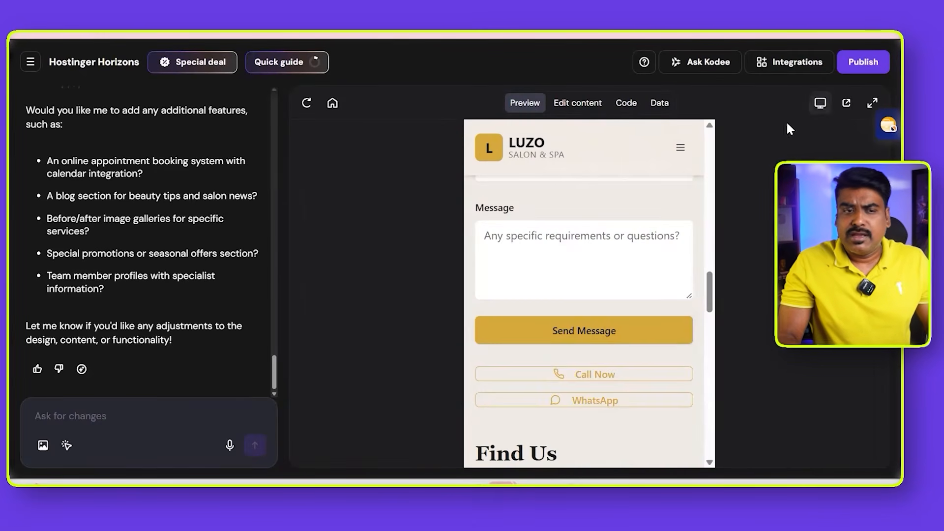
{"action": "scroll", "coordinate": [607, 258], "scroll_direction": "up", "scroll_amount": 5}
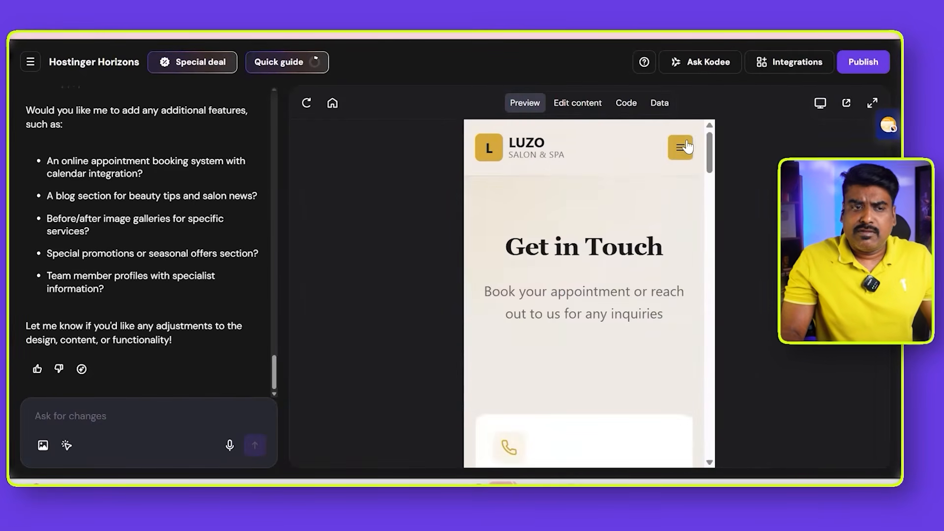
{"action": "left_click", "coordinate": [683, 147]}
{"action": "left_click", "coordinate": [642, 242]}
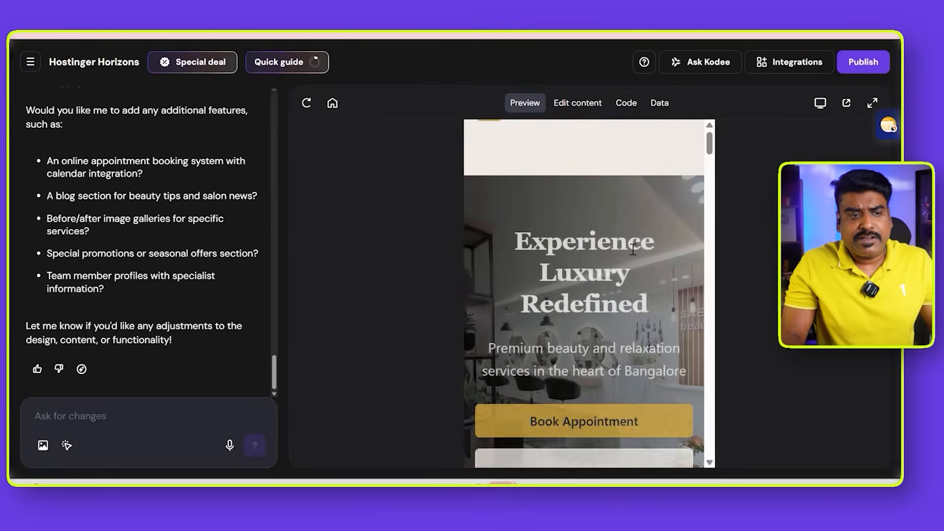
{"action": "scroll", "coordinate": [637, 253], "scroll_direction": "down", "scroll_amount": 6}
{"action": "scroll", "coordinate": [640, 259], "scroll_direction": "down", "scroll_amount": 15}
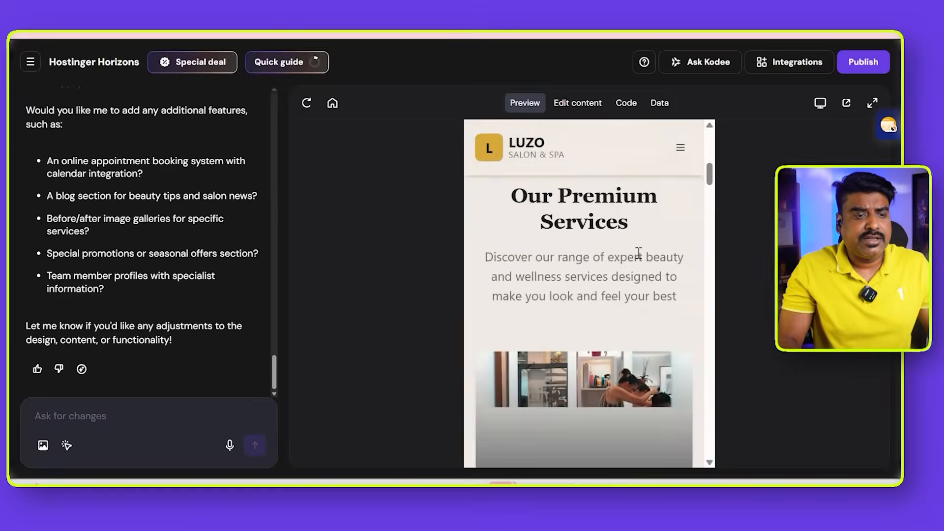
{"action": "scroll", "coordinate": [637, 254], "scroll_direction": "up", "scroll_amount": 15}
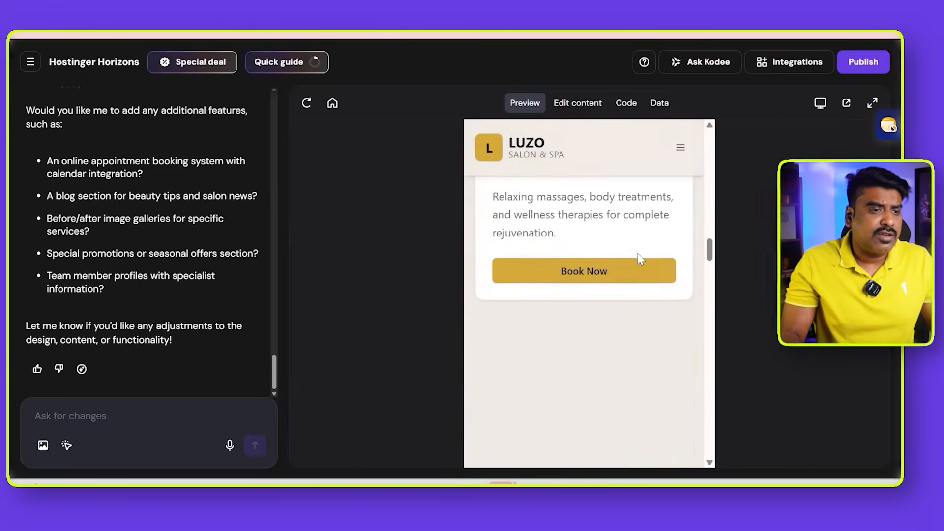
{"action": "scroll", "coordinate": [637, 253], "scroll_direction": "up", "scroll_amount": 5}
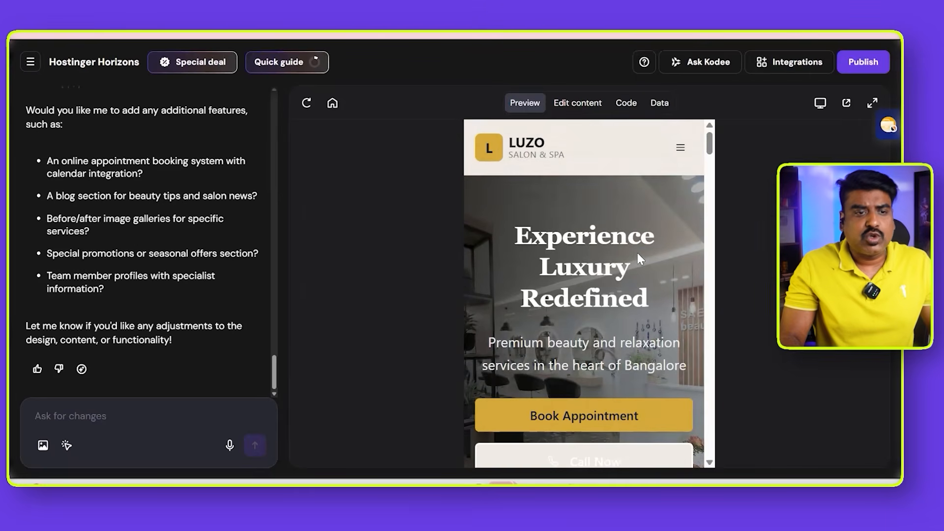
- Examine the homepage's hero headline, buttons and offer banner in mobile view and return the preview to desktop view
{"action": "left_click_drag", "start_coordinate": [518, 235], "coordinate": [648, 309]}
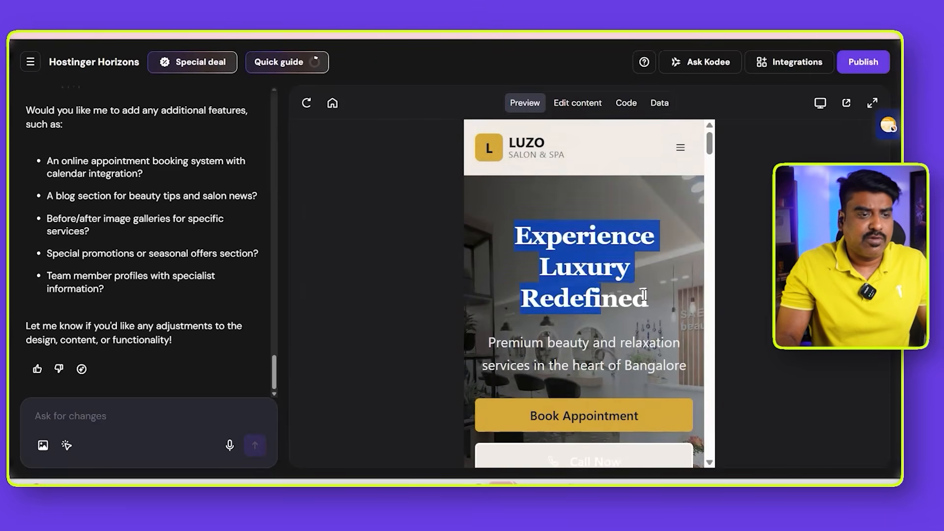
{"action": "scroll", "coordinate": [648, 326], "scroll_direction": "down", "scroll_amount": 3}
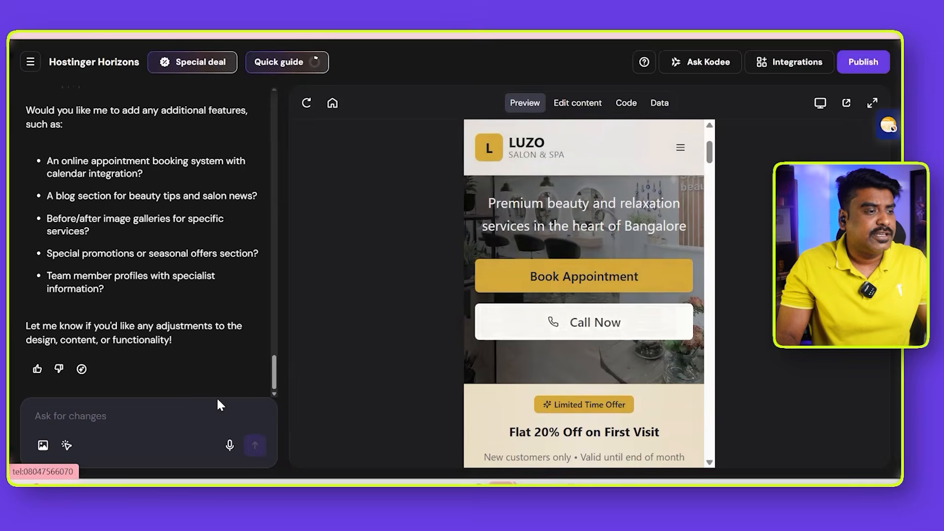
{"action": "left_click", "coordinate": [825, 111]}
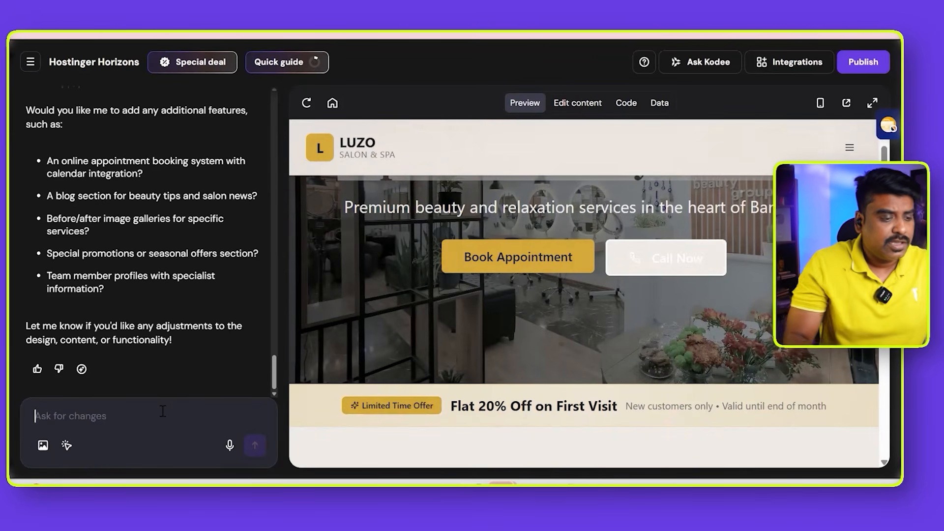
- Ask Hostinger Horizons to change the Call Now button's color to saffron
{"action": "type", "text": "cahnge teh b"}
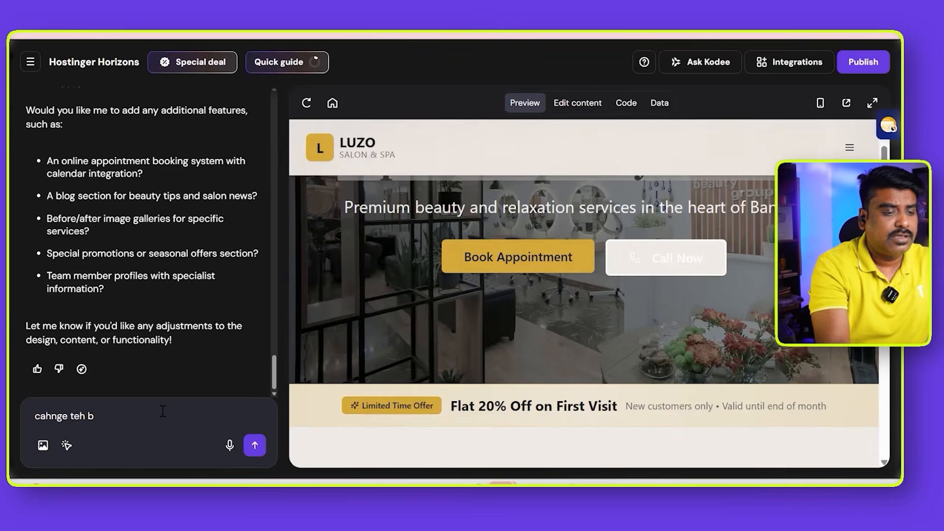
{"action": "type", "text": "itton colr of call now in t"}
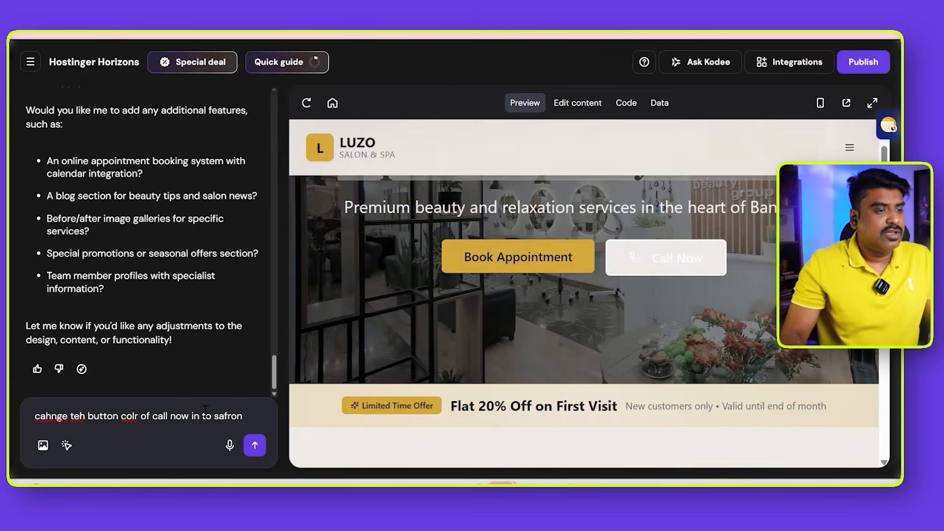
{"action": "type", "text": "o safron"}
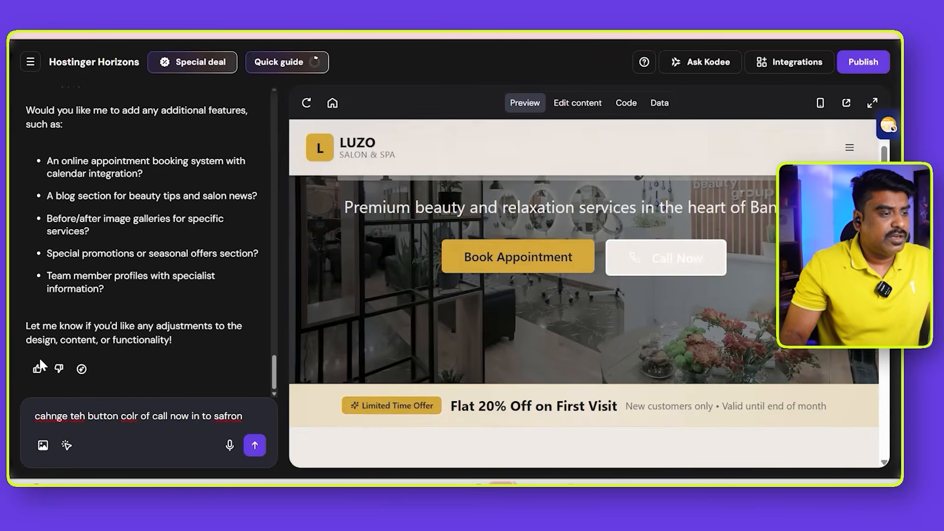
{"action": "key", "text": "Return"}
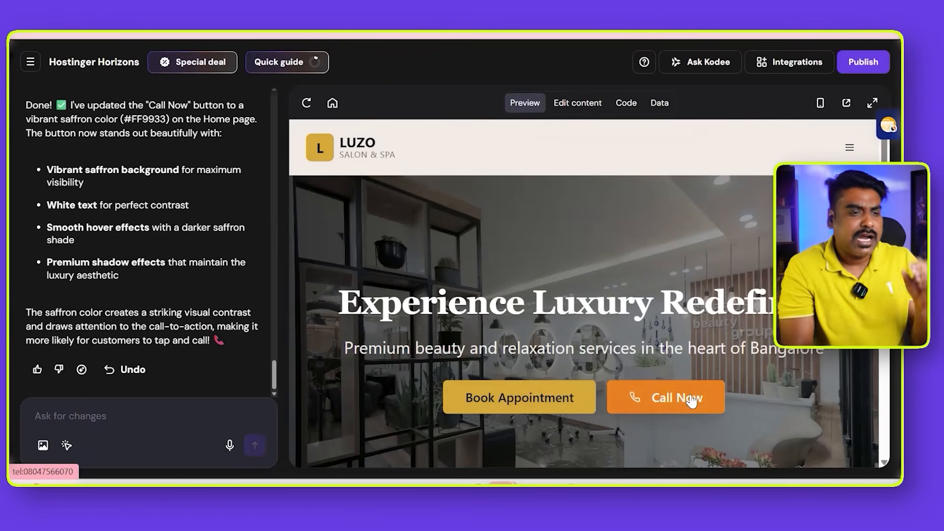
- Check the updated homepage preview, publish the website and open the live site from its temporary domain in a new tab
{"action": "scroll", "coordinate": [688, 351], "scroll_direction": "down", "scroll_amount": 5}
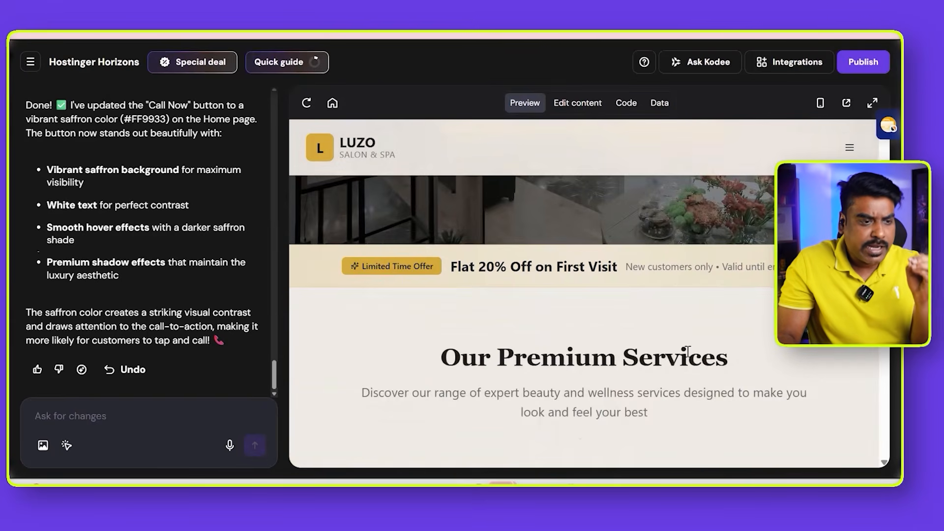
{"action": "scroll", "coordinate": [687, 351], "scroll_direction": "down", "scroll_amount": 5}
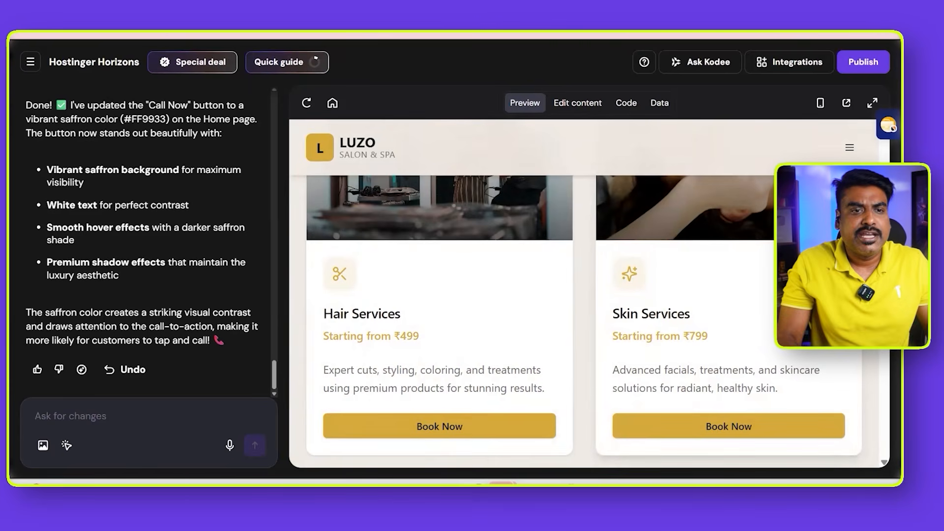
{"action": "left_click", "coordinate": [862, 66]}
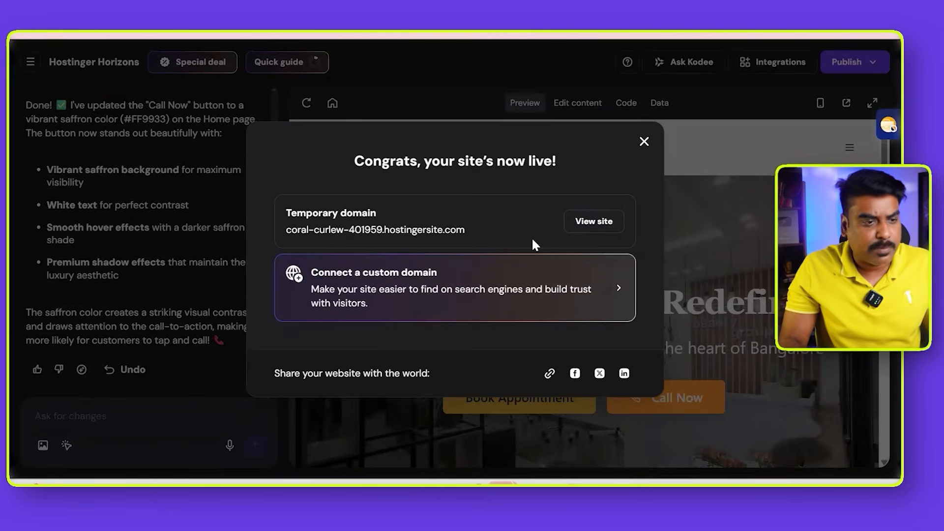
{"action": "right_click", "coordinate": [585, 218]}
{"action": "left_click", "coordinate": [621, 236]}
{"action": "key", "text": "ctrl+Tab"}
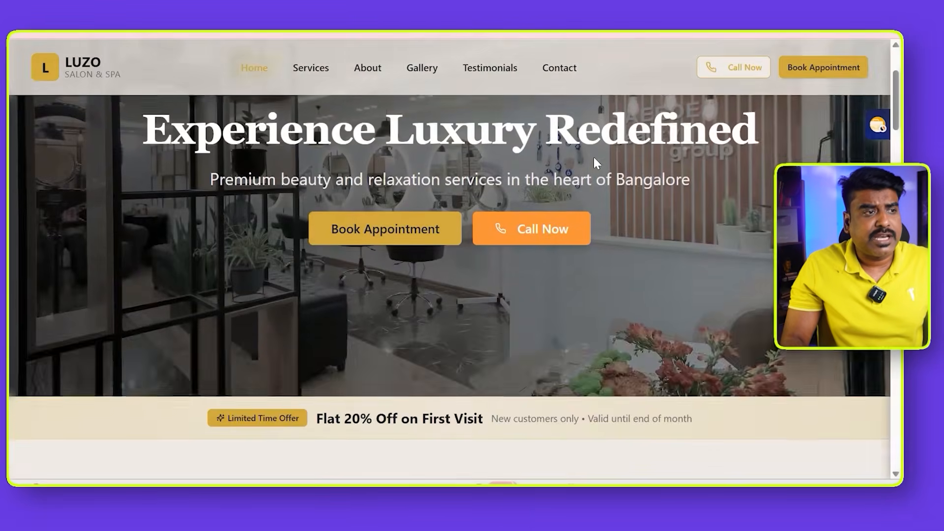
- Examine the live homepage's hero section, offer banner and service cards, reloading the page once
{"action": "scroll", "coordinate": [595, 163], "scroll_direction": "up", "scroll_amount": 3}
{"action": "scroll", "coordinate": [594, 157], "scroll_direction": "down", "scroll_amount": 7}
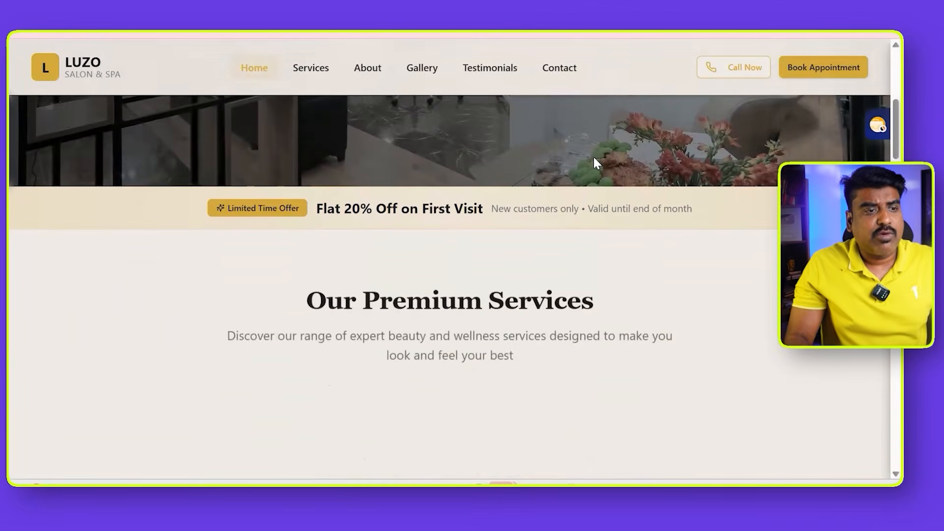
{"action": "scroll", "coordinate": [594, 158], "scroll_direction": "up", "scroll_amount": 3}
{"action": "scroll", "coordinate": [594, 157], "scroll_direction": "down", "scroll_amount": 5}
{"action": "scroll", "coordinate": [595, 157], "scroll_direction": "down", "scroll_amount": 12}
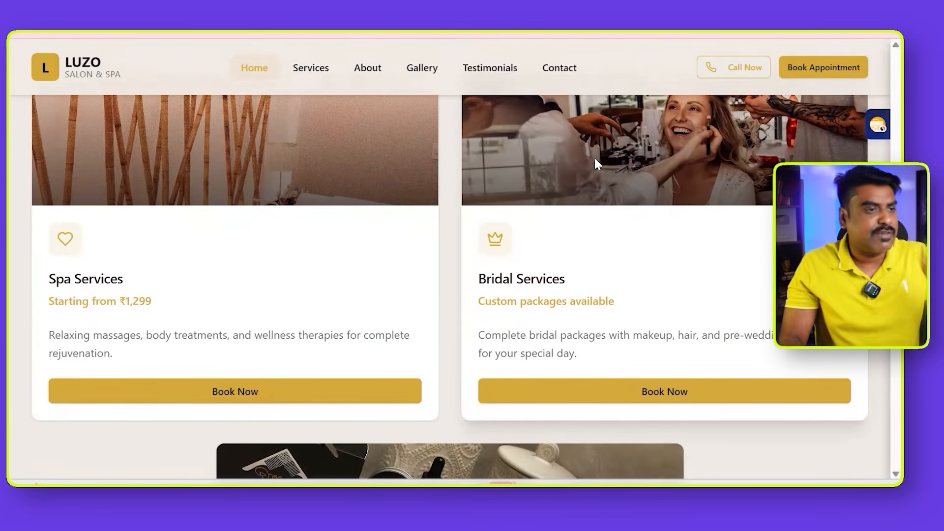
{"action": "key", "text": "F5"}
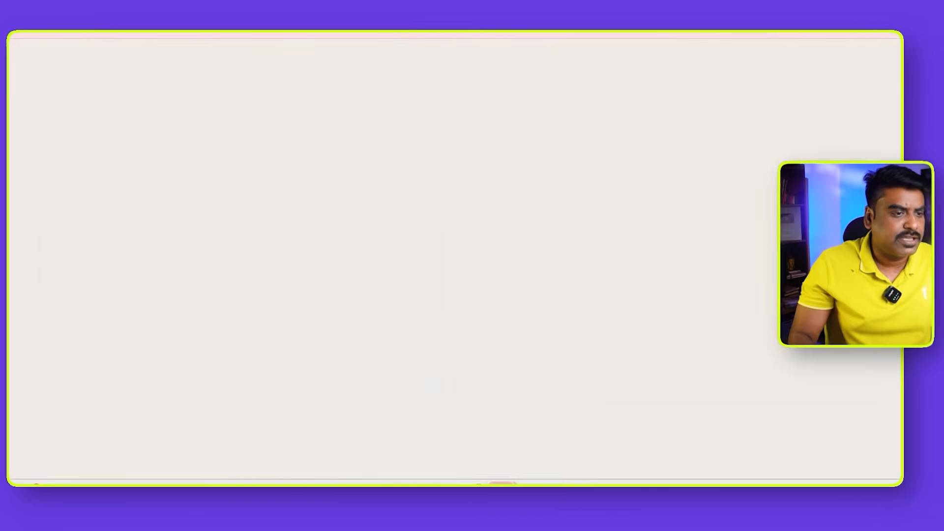
{"action": "scroll", "coordinate": [429, 229], "scroll_direction": "down", "scroll_amount": 8}
{"action": "scroll", "coordinate": [429, 219], "scroll_direction": "up", "scroll_amount": 4}
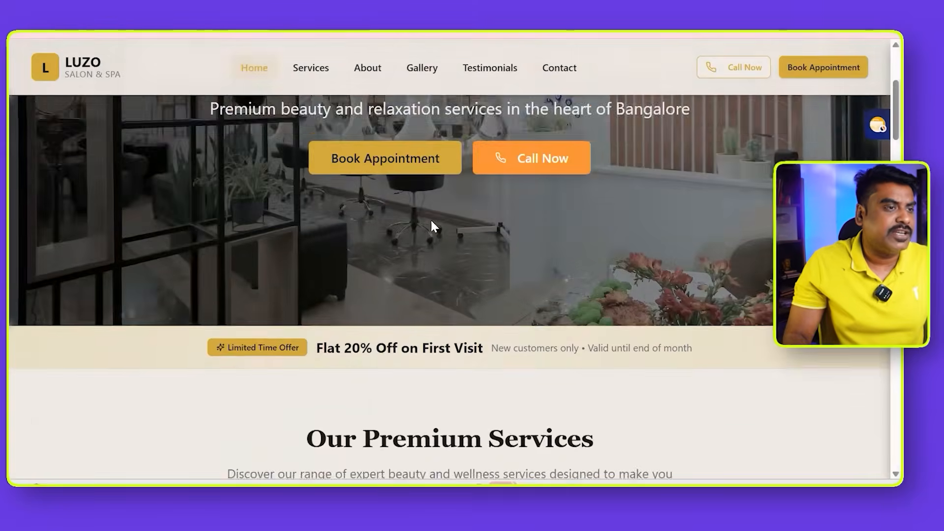
{"action": "scroll", "coordinate": [430, 218], "scroll_direction": "down", "scroll_amount": 6}
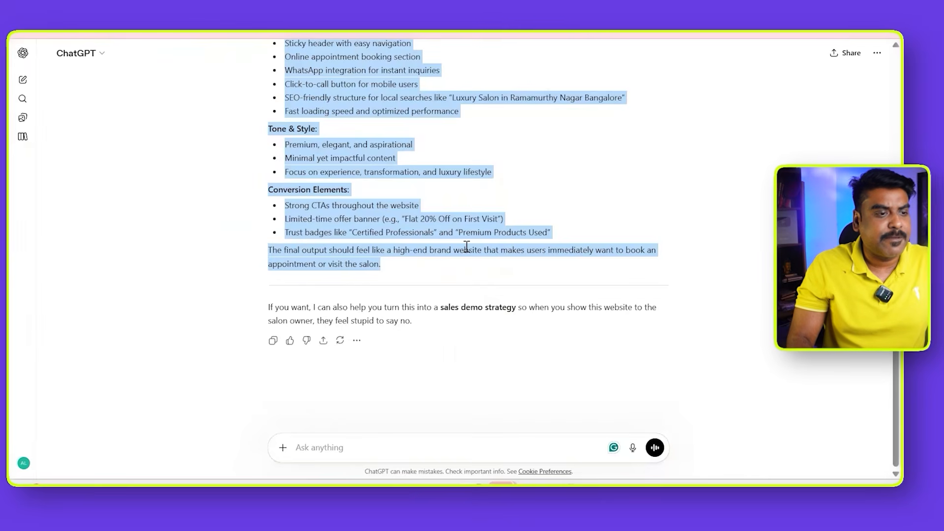
- Switch to ChatGPT, paste the live site's address and dictate a request for a crisp WhatsApp message offering the ready website for 4,500 rupees
{"action": "scroll", "coordinate": [467, 247], "scroll_direction": "up", "scroll_amount": 6}
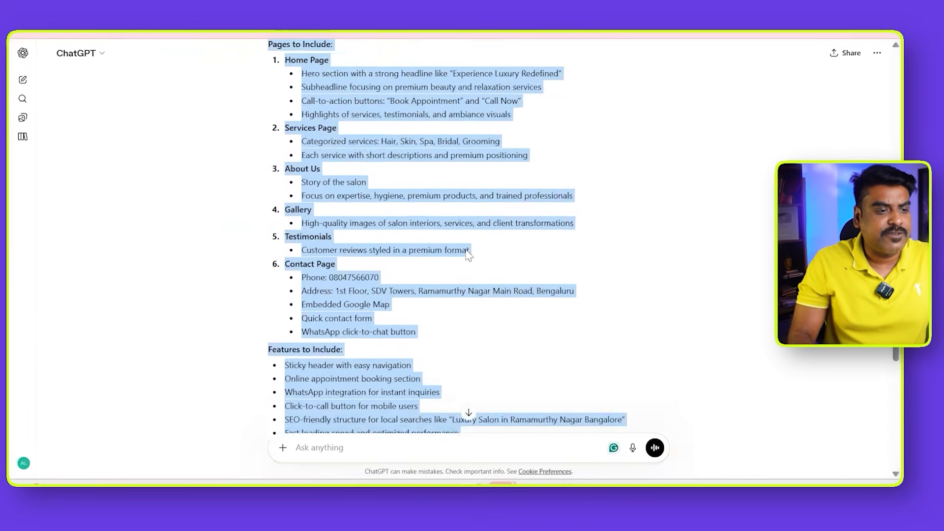
{"action": "scroll", "coordinate": [467, 252], "scroll_direction": "down", "scroll_amount": 6}
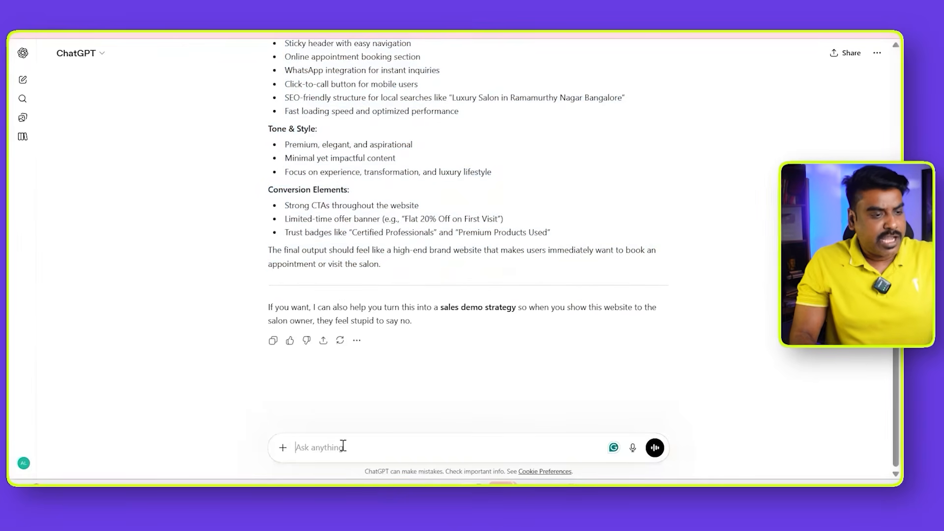
{"action": "type", "text": "https://coral-curlew-401959.hostingersite.com/"}
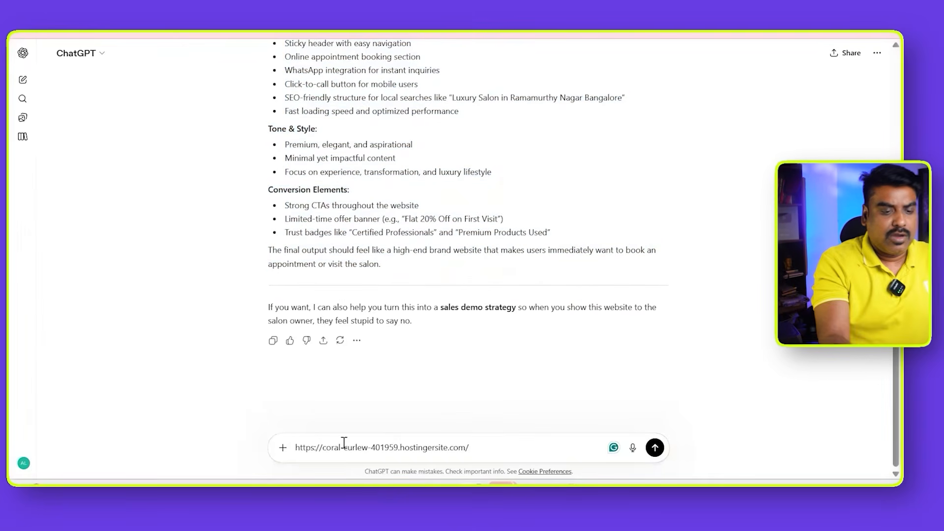
{"action": "key", "text": "shift+Return"}
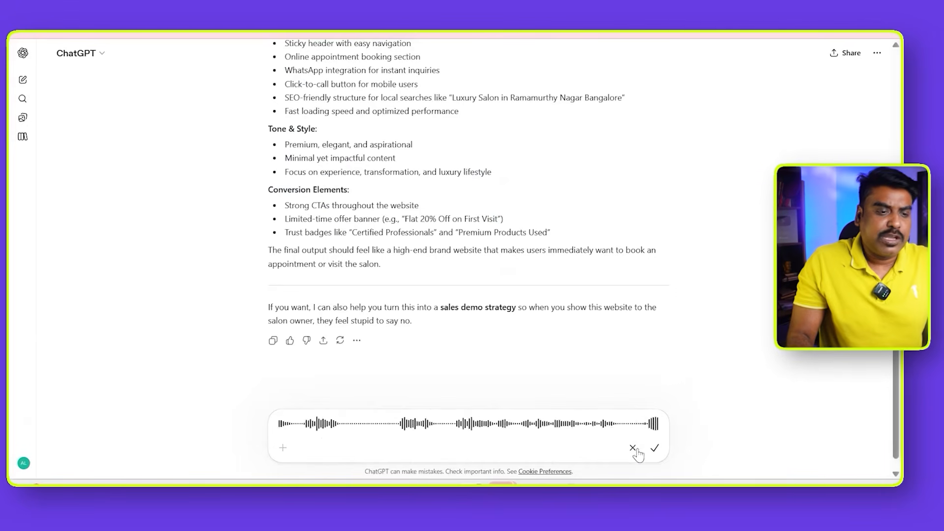
{"action": "left_click", "coordinate": [654, 448]}
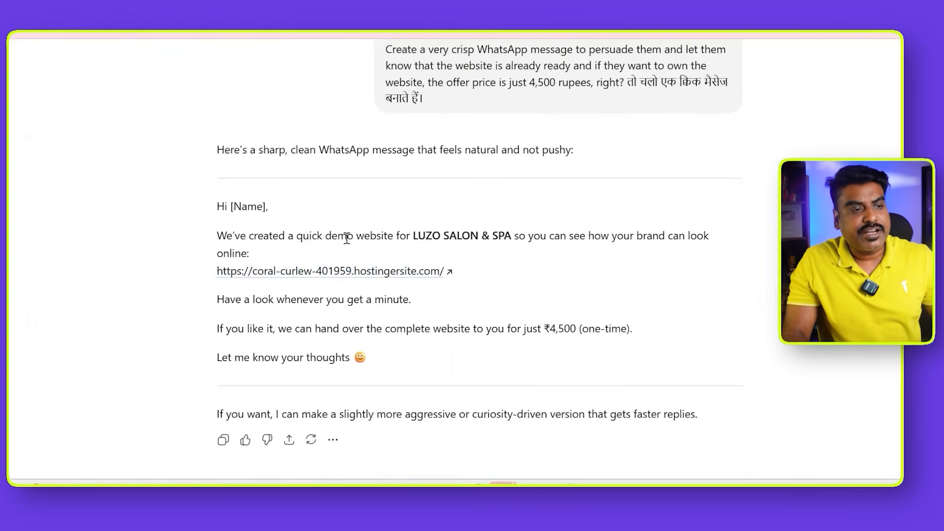
- Check the salon name in the generated WhatsApp message, open its demo website link in a new tab and view the homepage's services
{"action": "left_click_drag", "start_coordinate": [412, 236], "coordinate": [523, 236]}
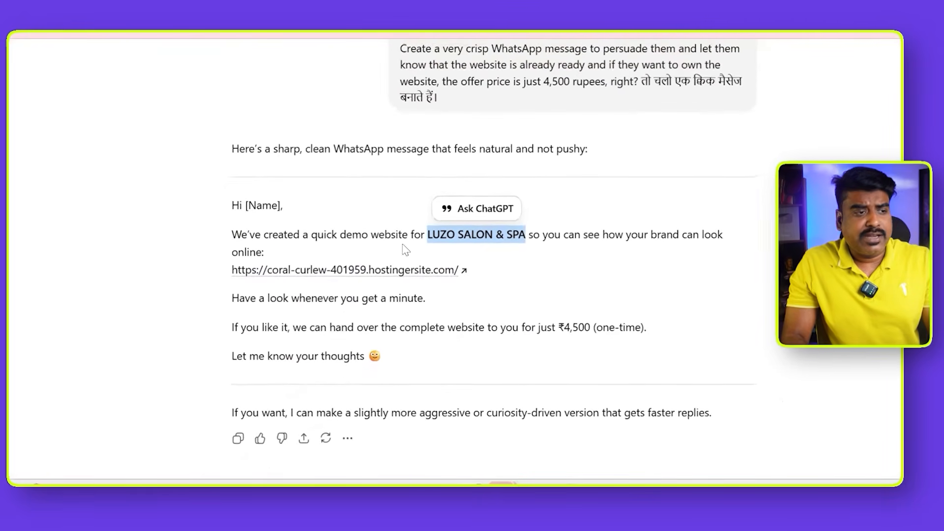
{"action": "right_click", "coordinate": [288, 274]}
{"action": "left_click", "coordinate": [315, 289]}
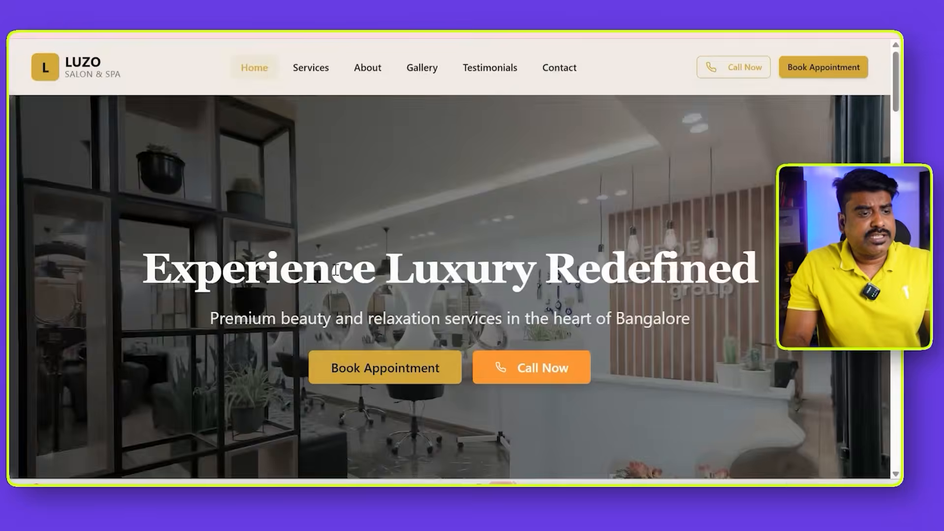
{"action": "scroll", "coordinate": [333, 274], "scroll_direction": "down", "scroll_amount": 10}
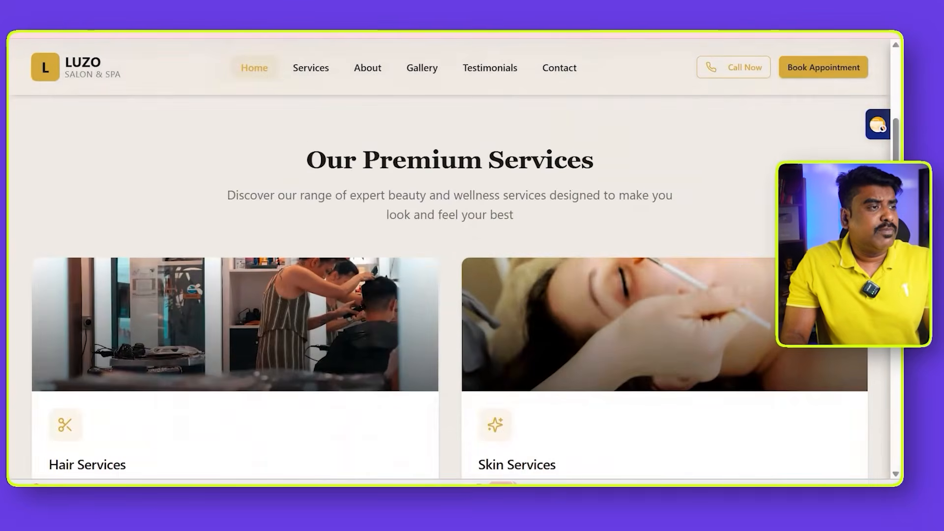